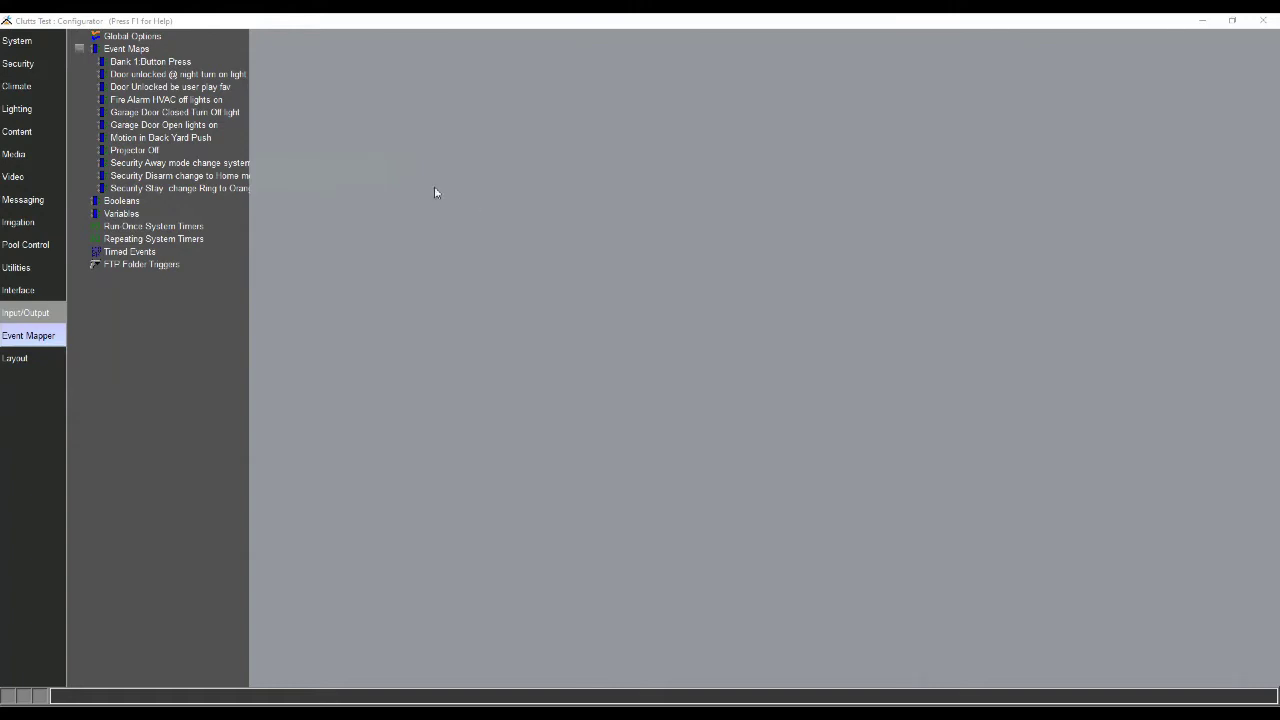
- Add a new timed event named "Sunset -30"
left_click(130, 252)
left_click(131, 254)
right_click(131, 254)
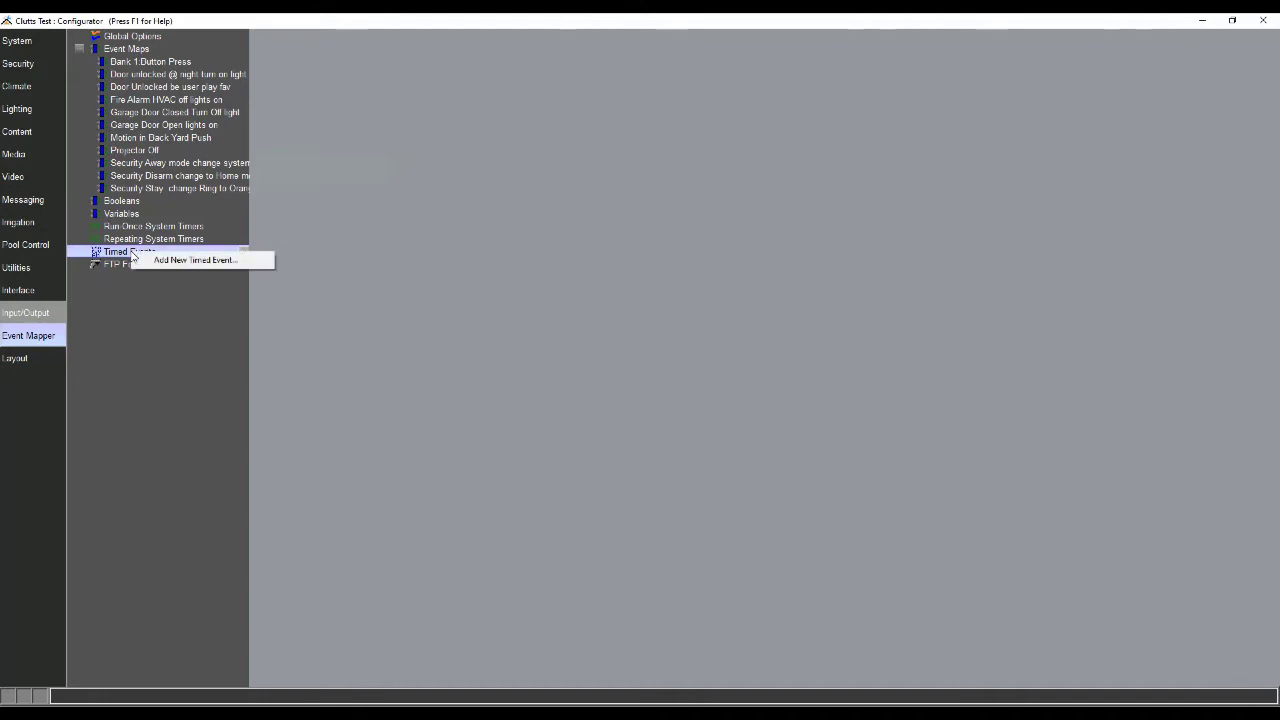
left_click(180, 262)
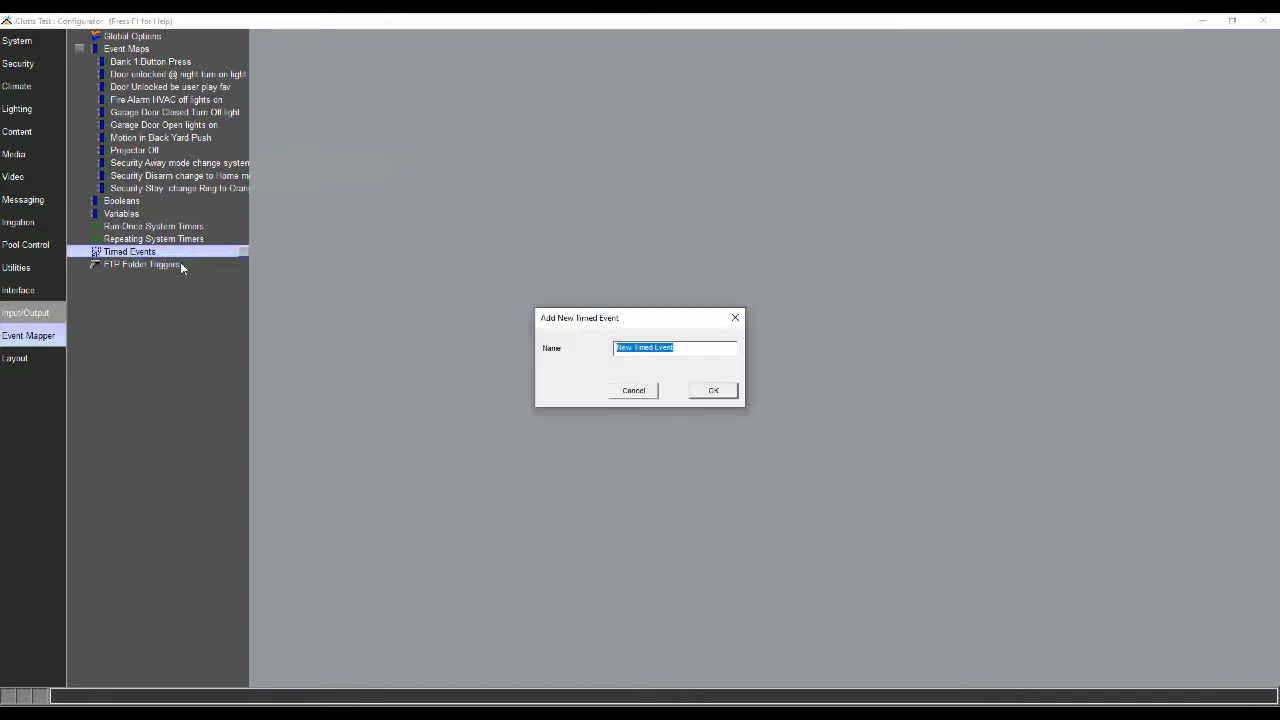
key("BackSpace")
type("Sunset -30")
left_click(702, 392)
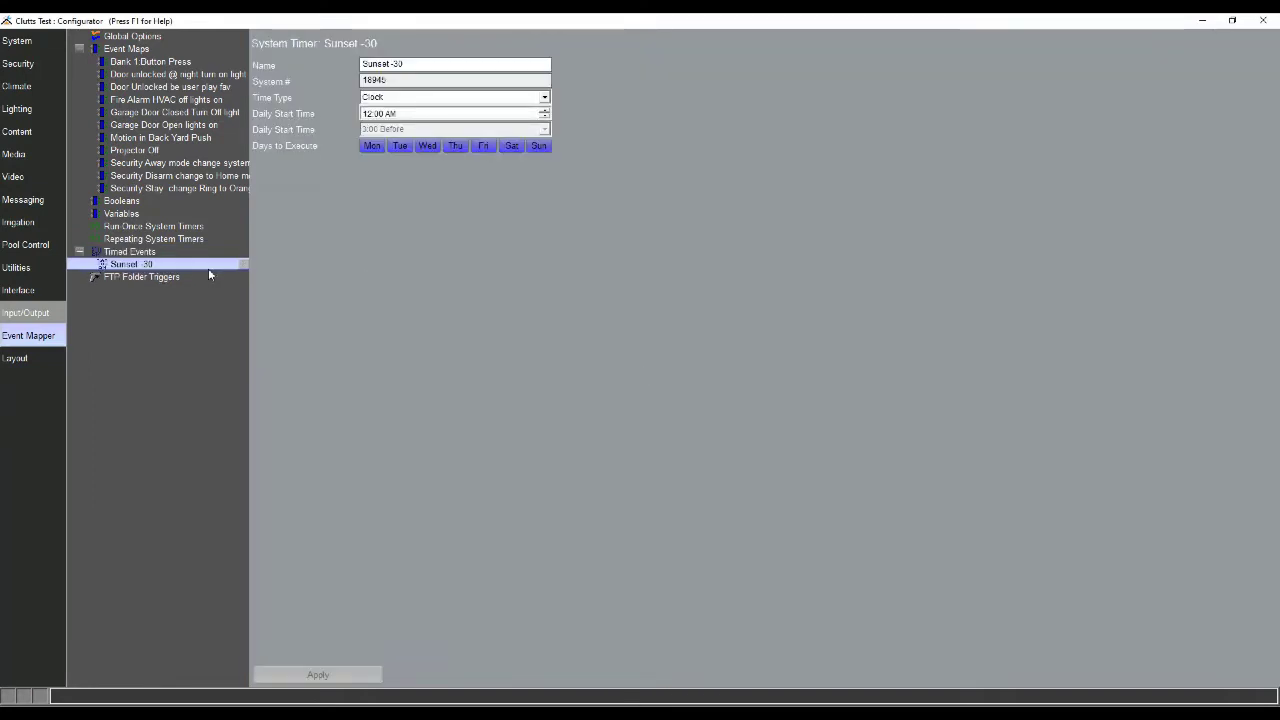
- Set the Sunset -30 timer's time type to Relative Sunset with a daily start of 0:30 Before, and apply it
left_click(405, 98)
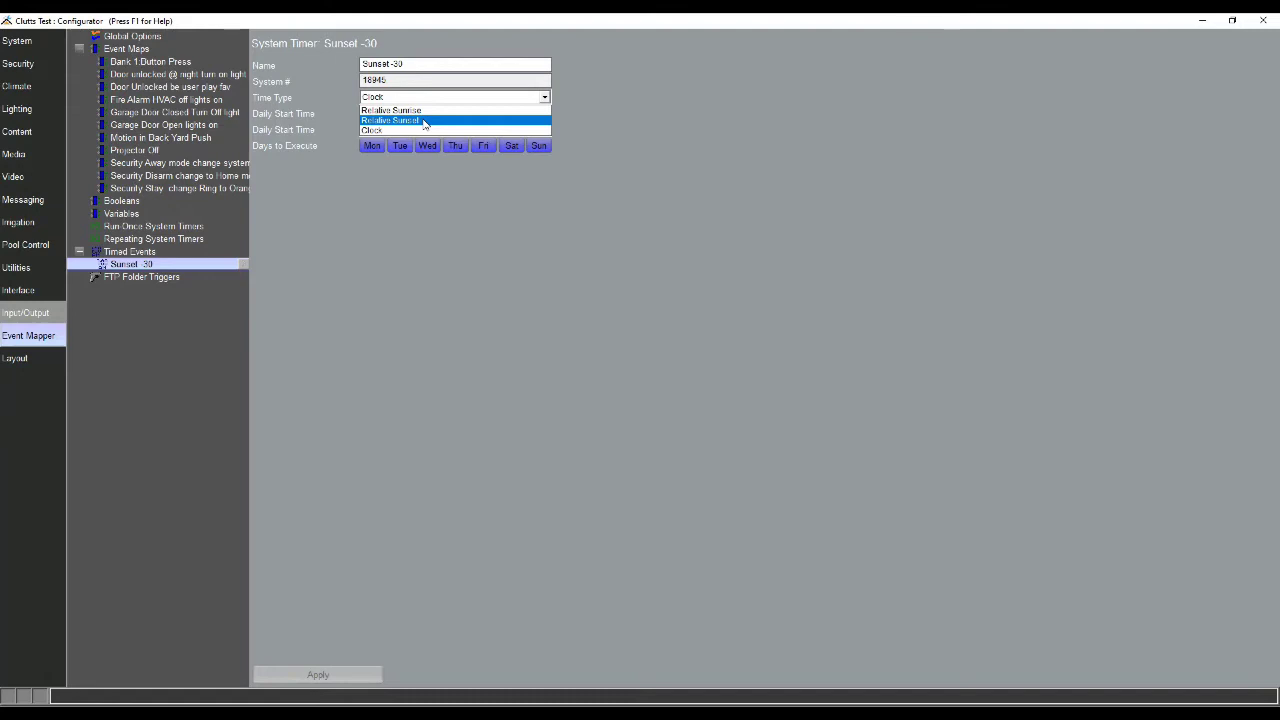
left_click(424, 121)
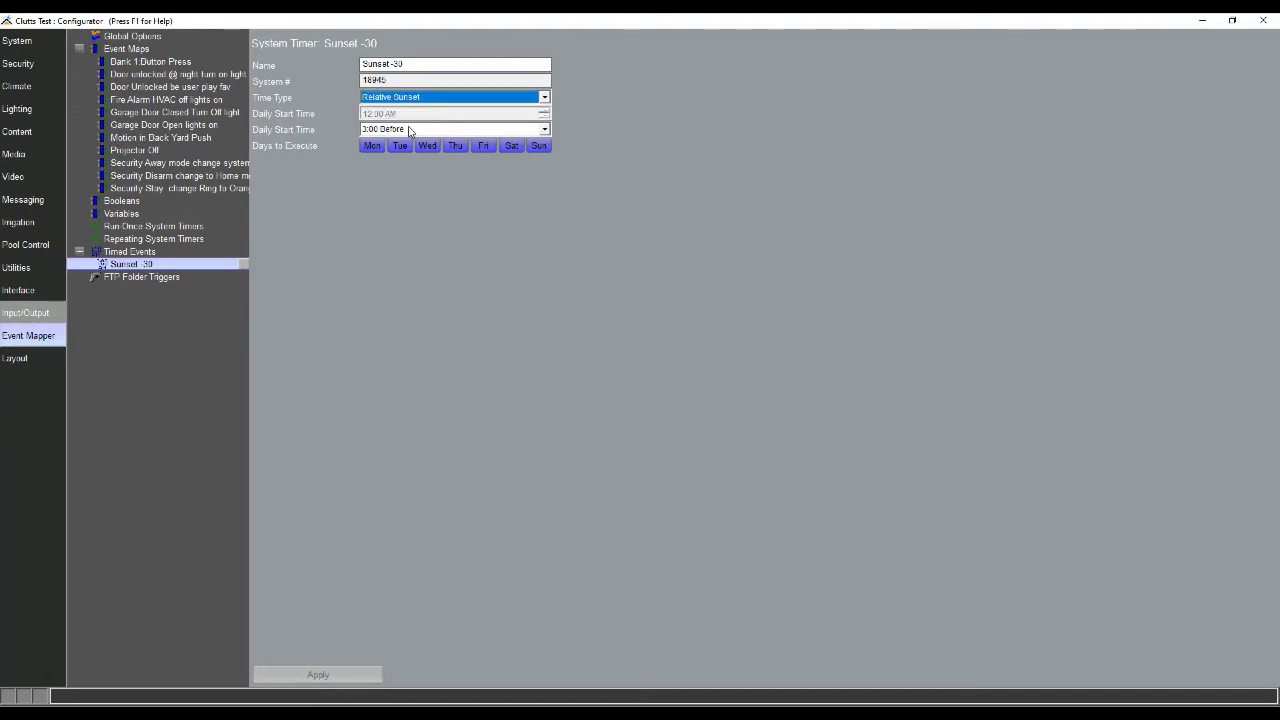
left_click(409, 131)
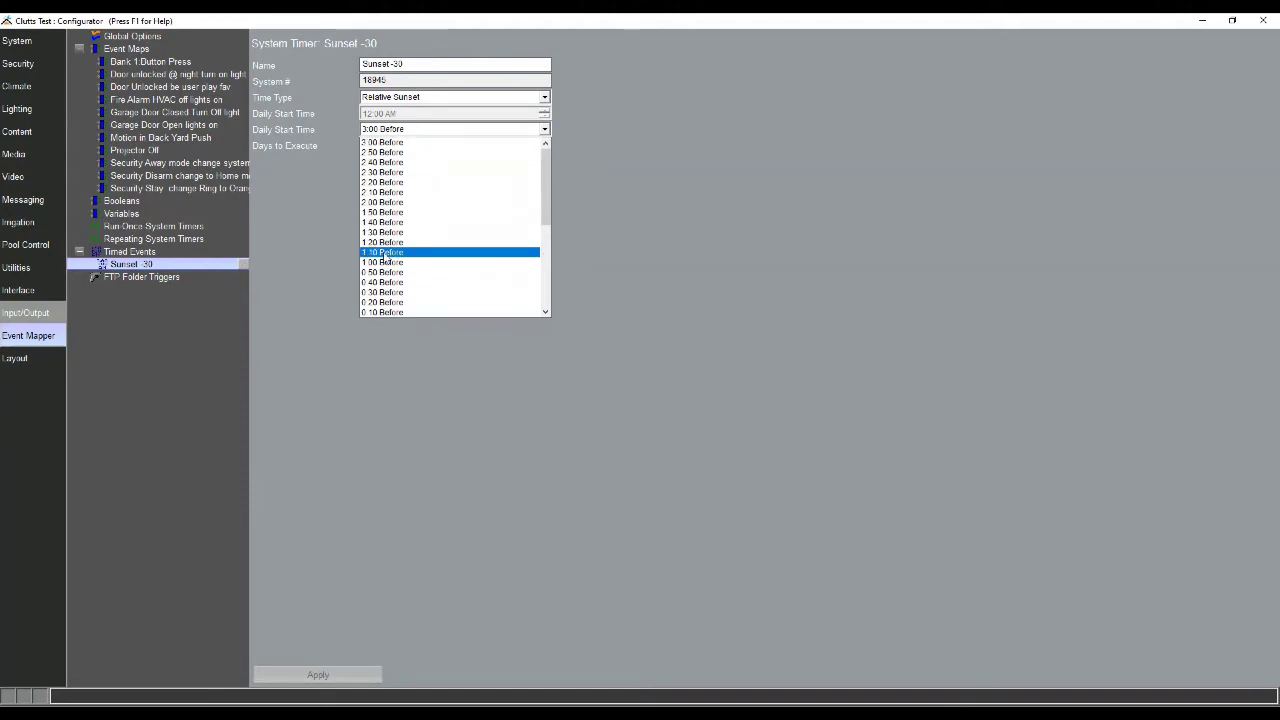
left_click(395, 292)
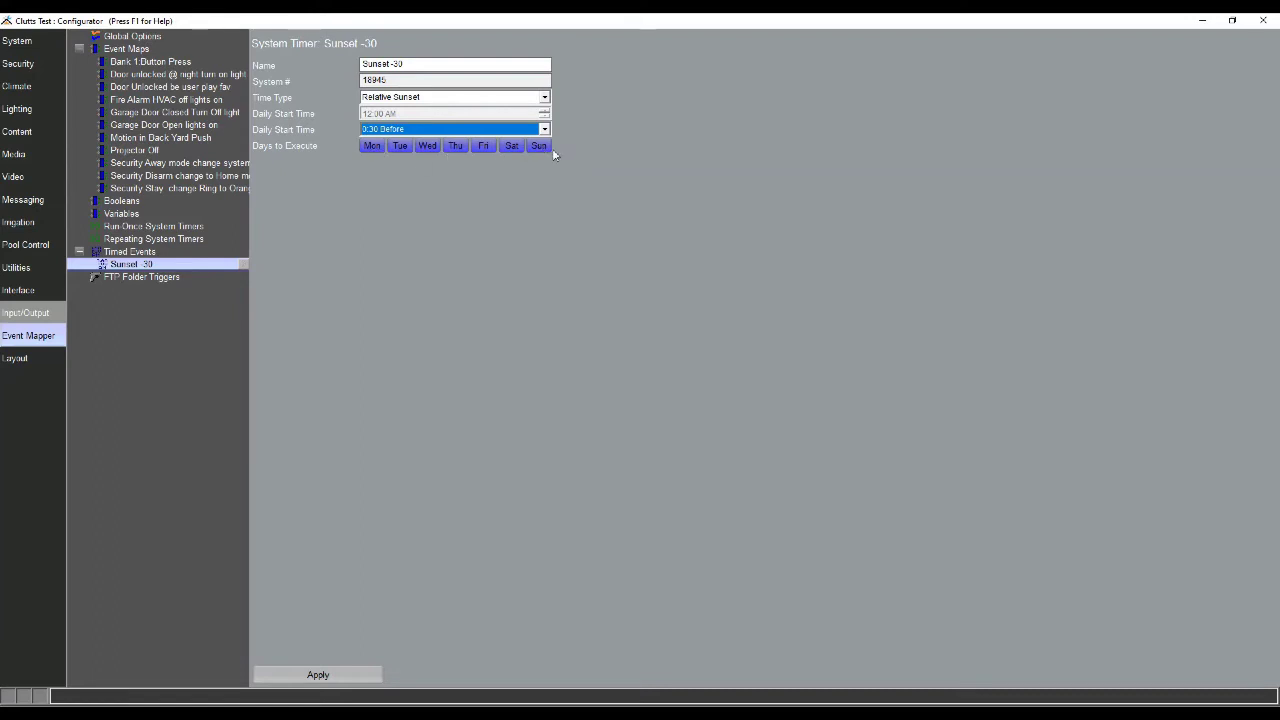
left_click(338, 674)
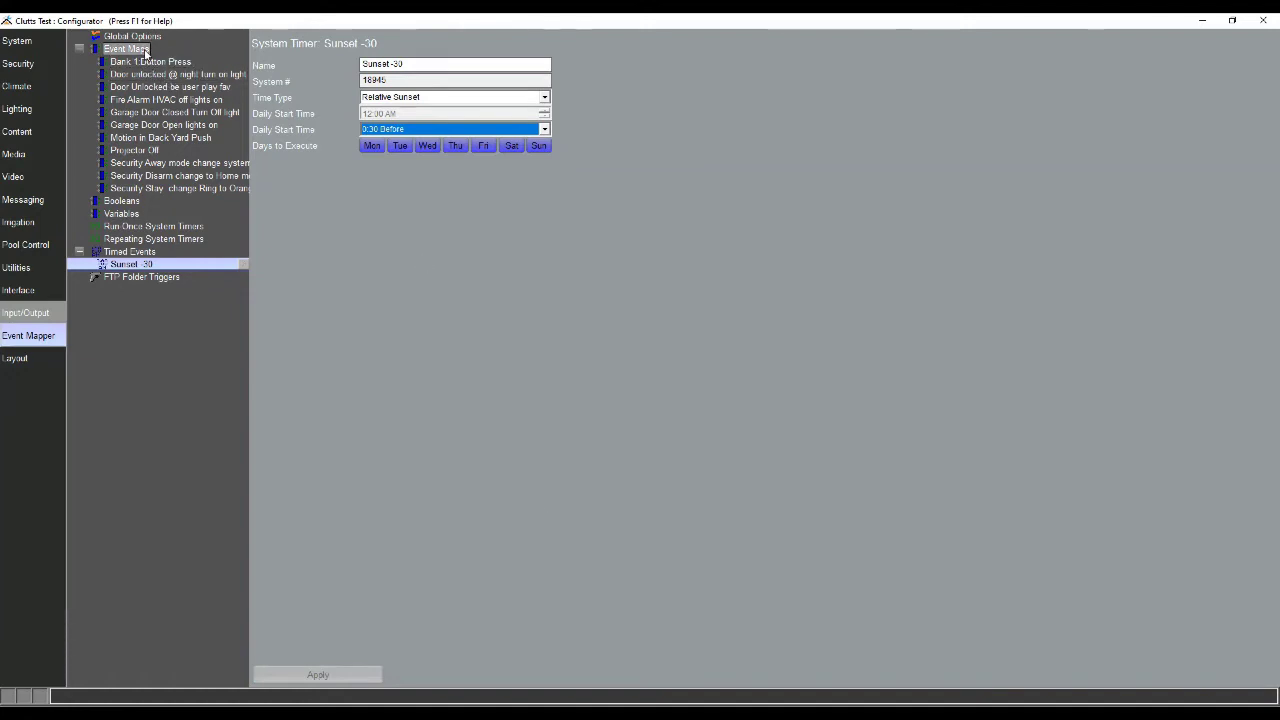
- Add a new event map named "Porch Light On Sunset -30"
right_click(145, 52)
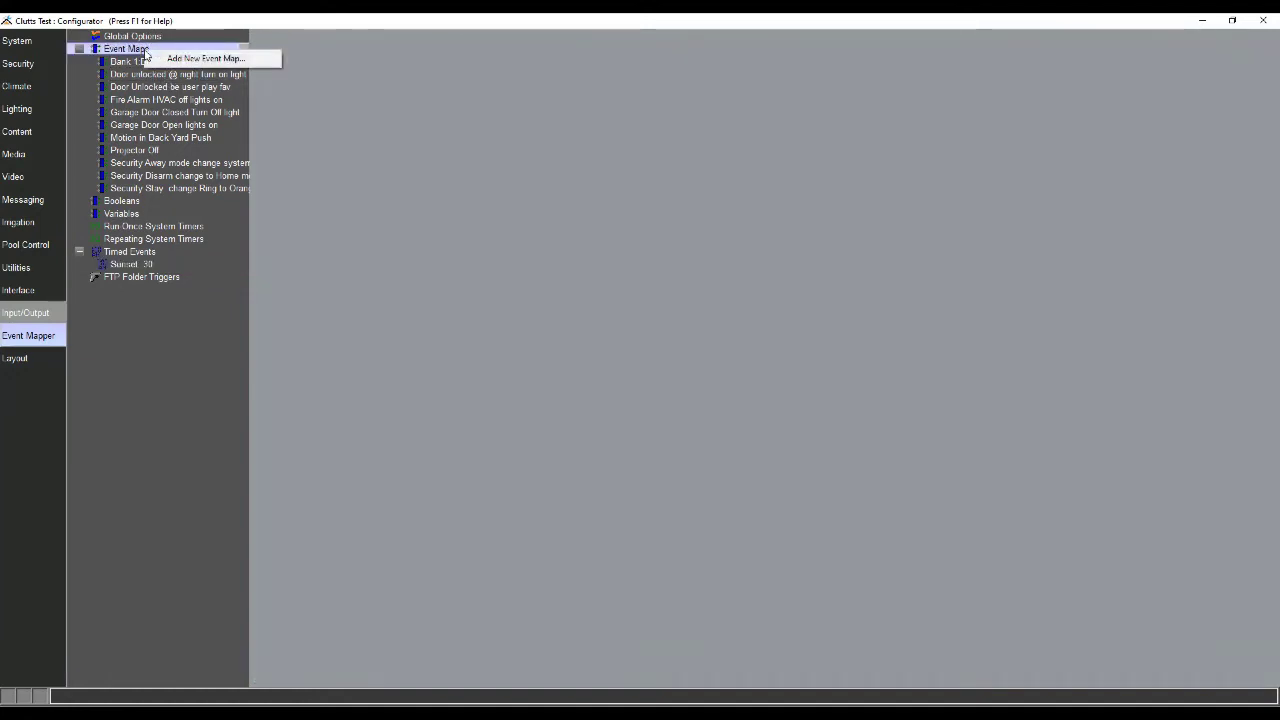
left_click(181, 58)
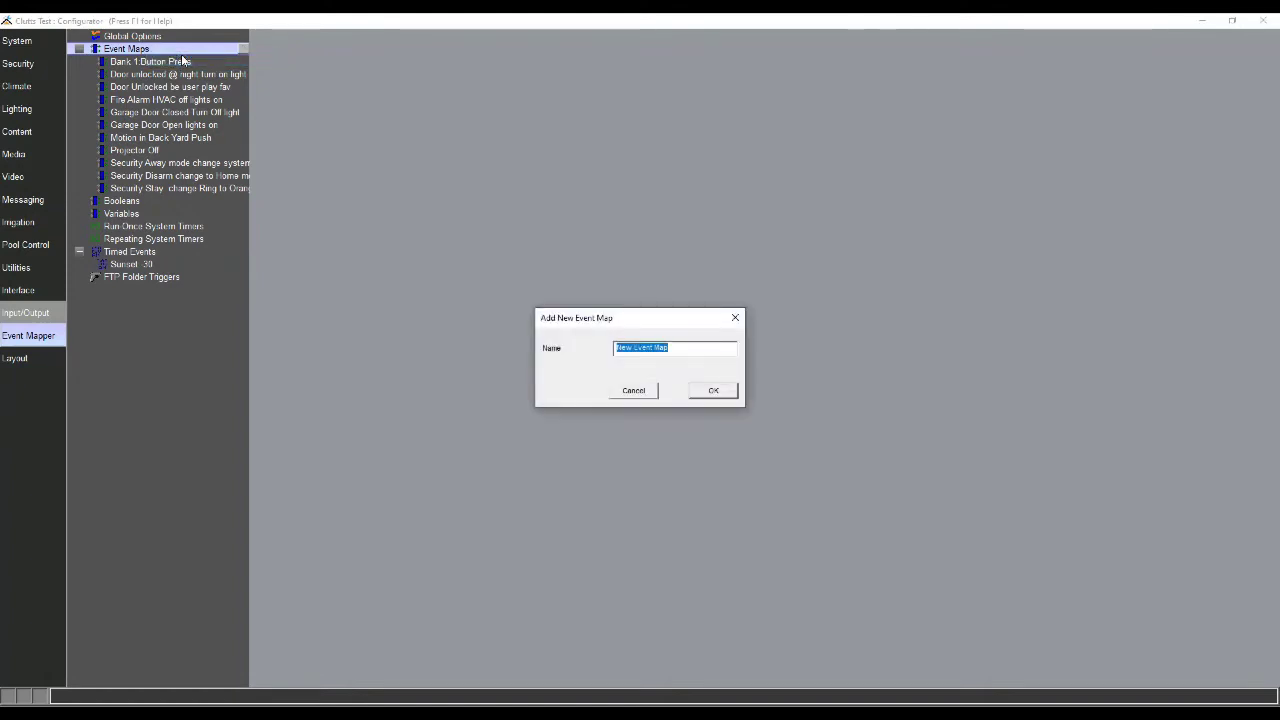
type("Porch")
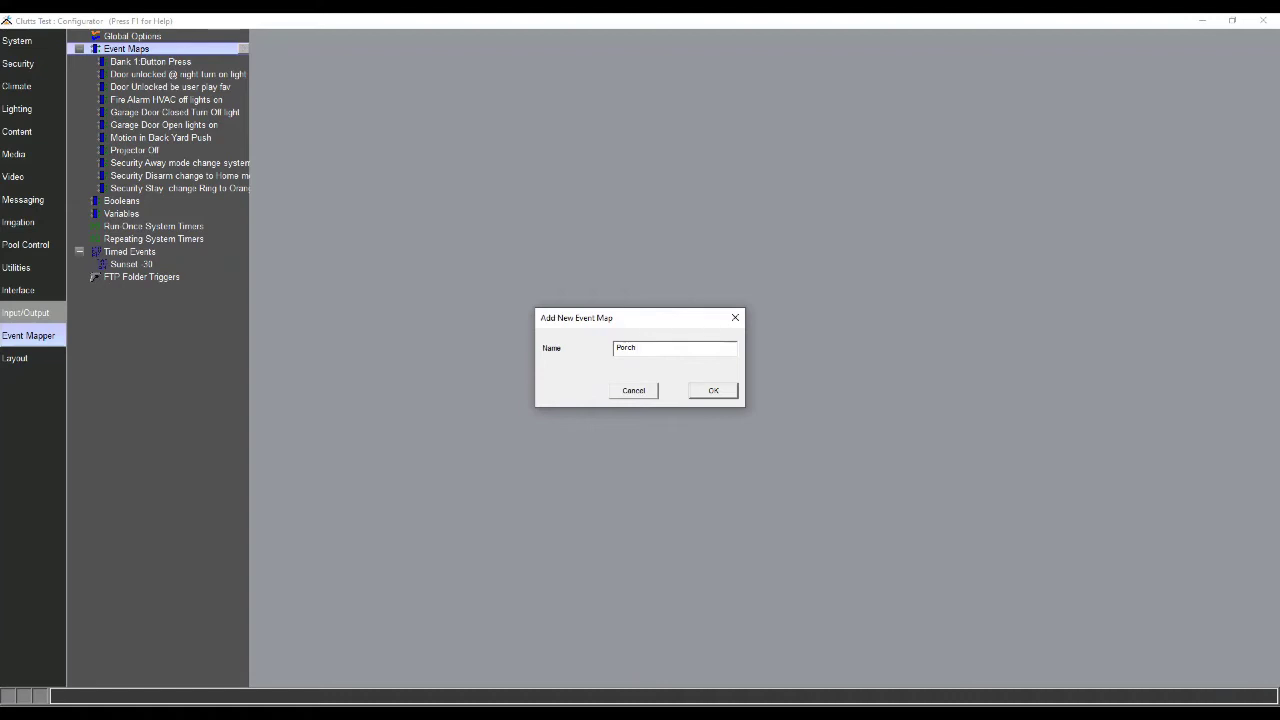
type("ght On Sunset -2")
type("0")
key("Return")
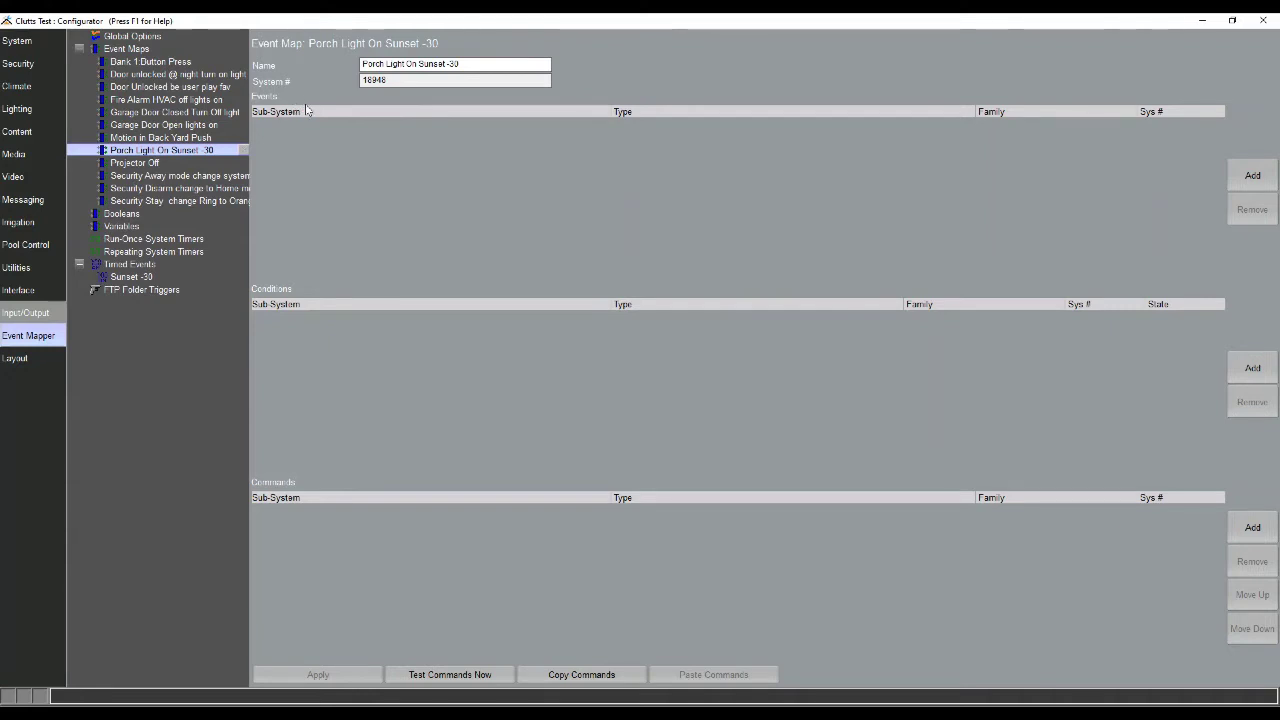
- Add the Sunset -30 Timed Event from the Timers family as the porch light on map's triggering event
left_click(1250, 176)
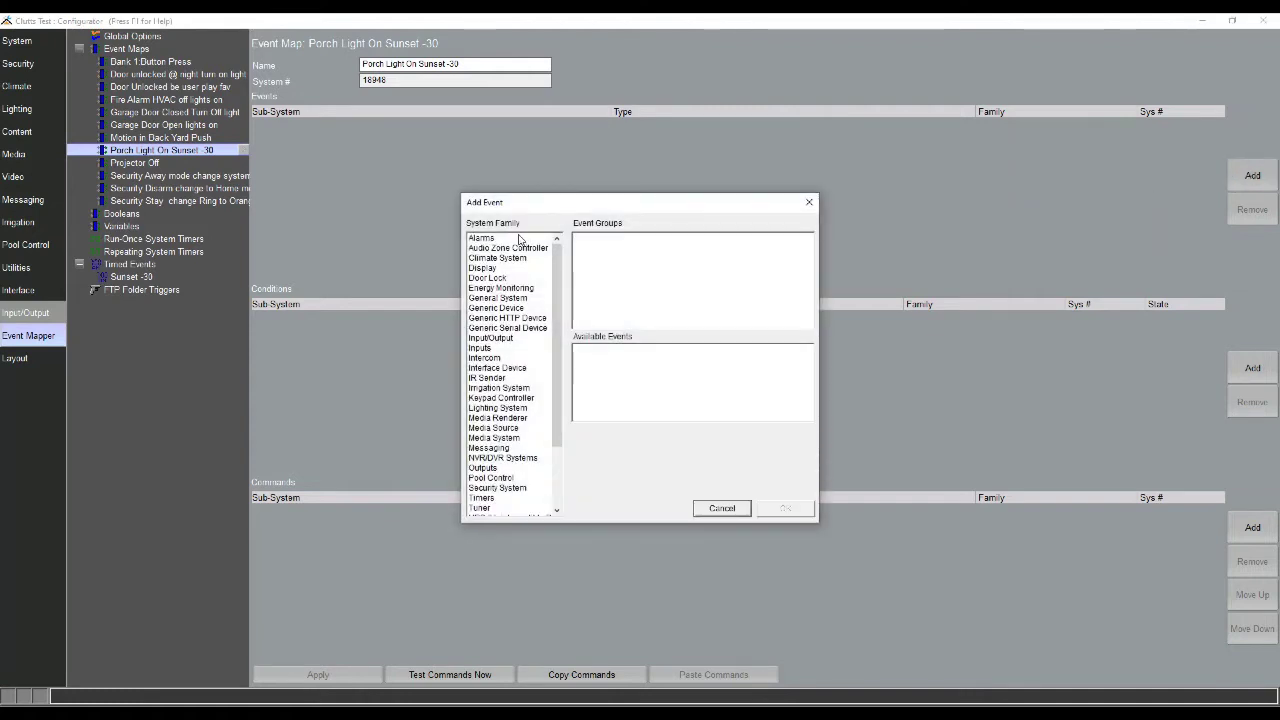
left_click(493, 499)
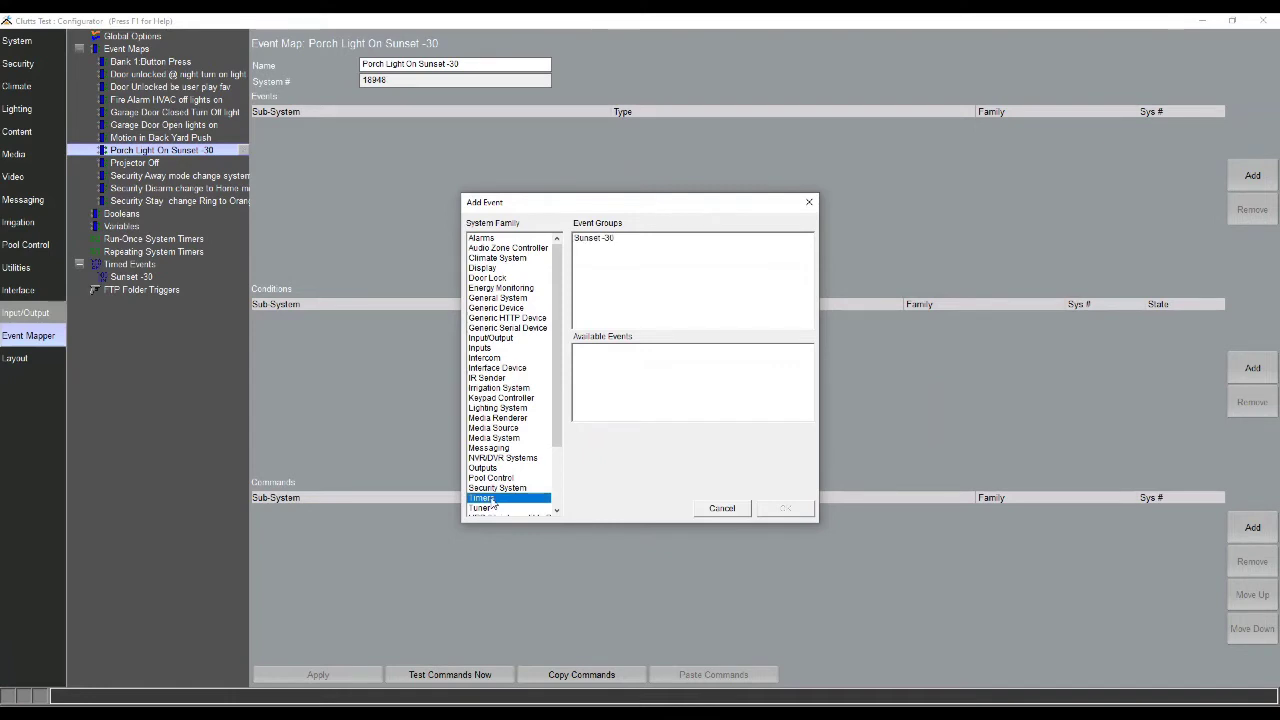
left_click(610, 240)
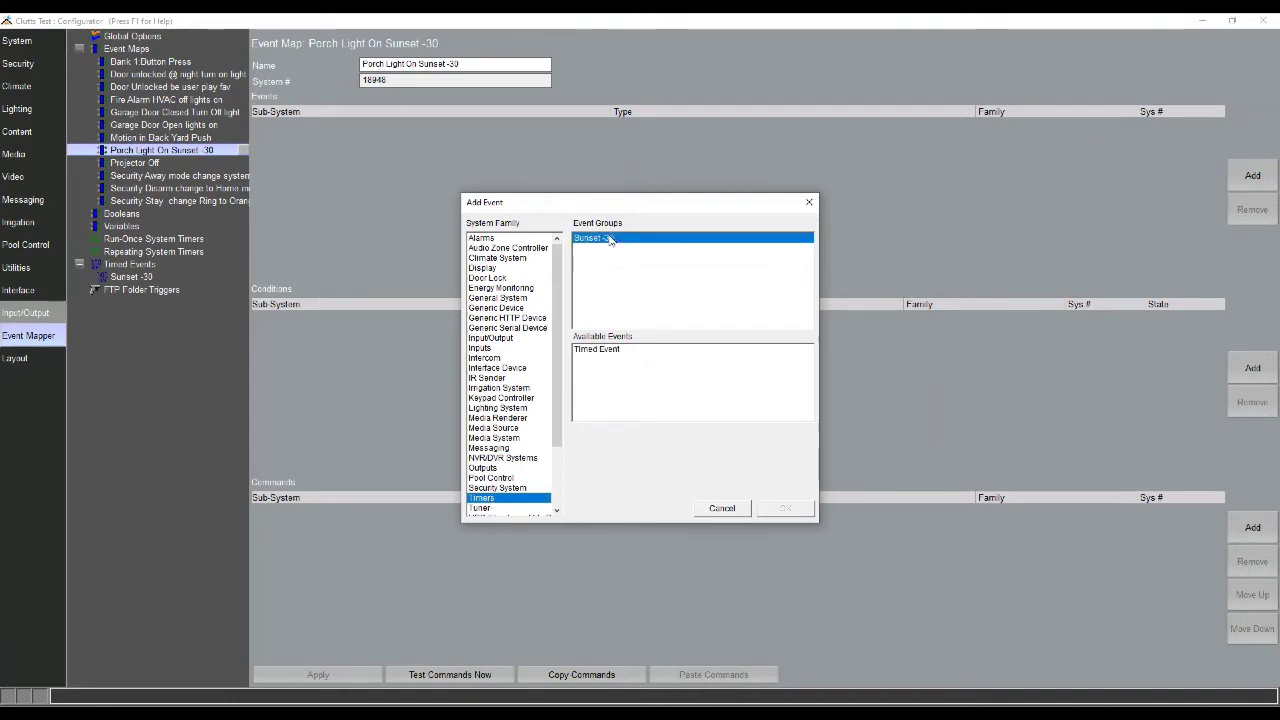
left_click(619, 352)
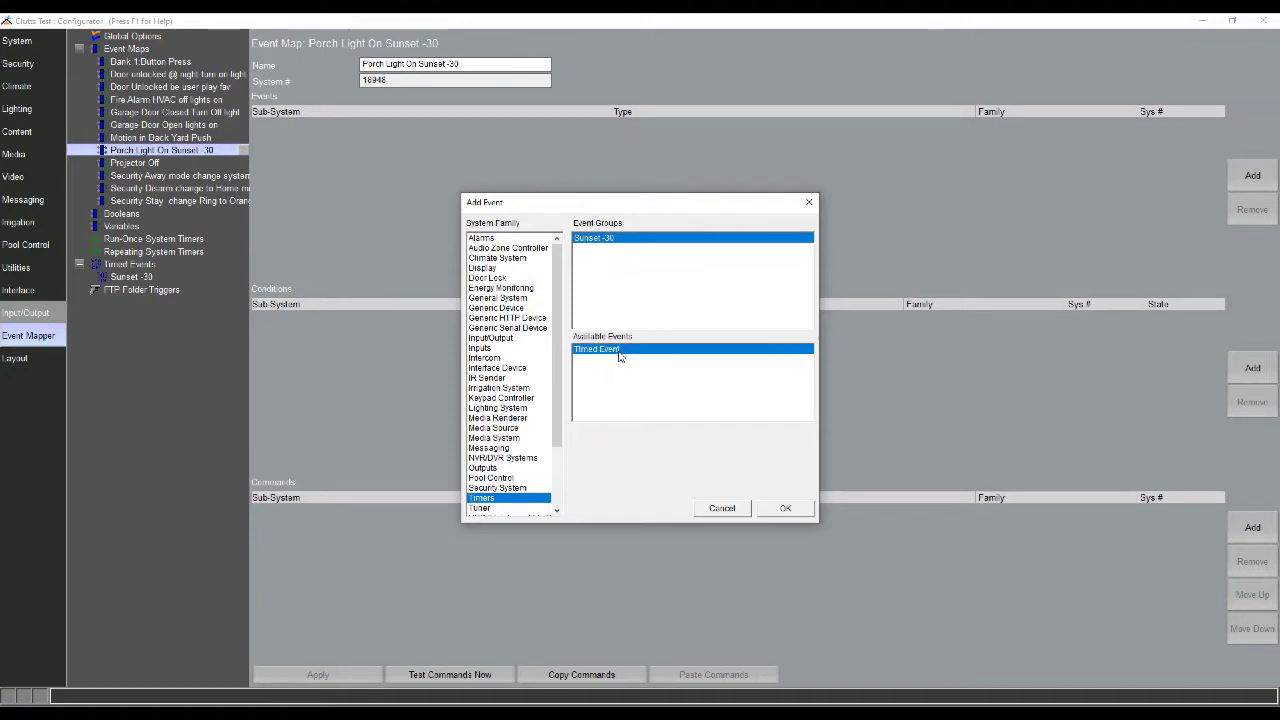
left_click(784, 509)
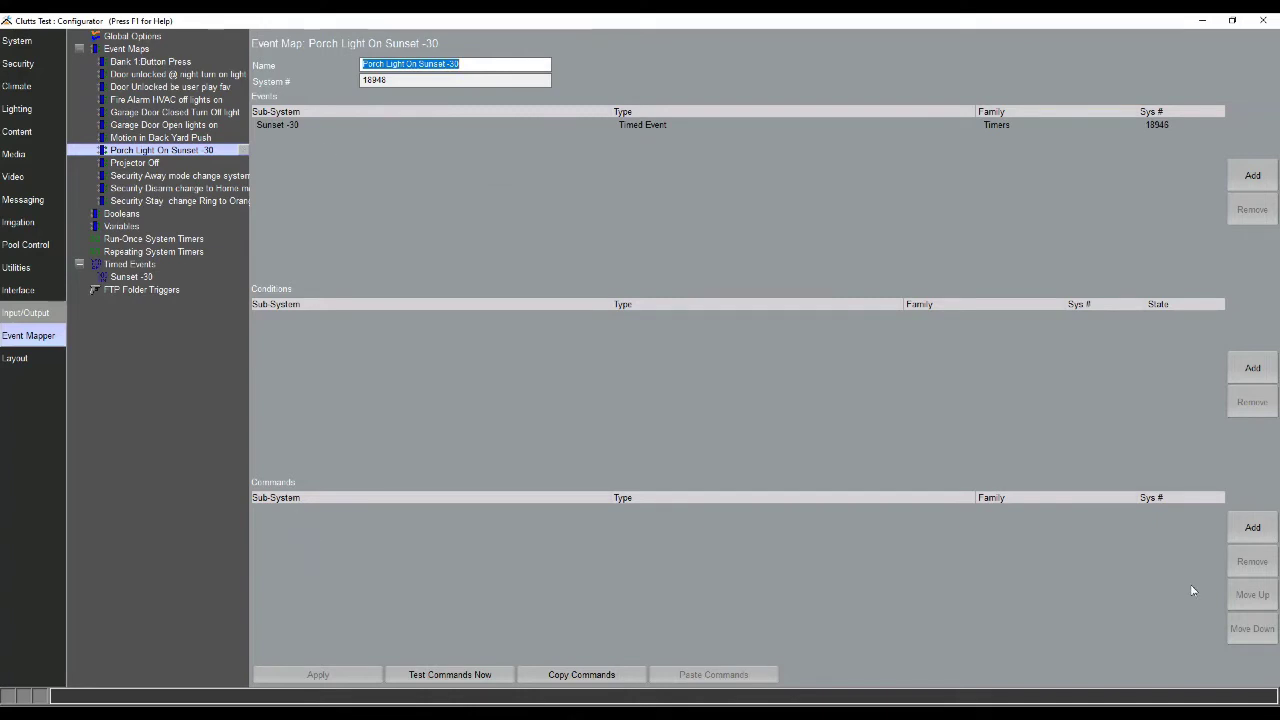
- Add a Lighting System command to the event map that turns Switch/Dimmer: Porch On
left_click(1252, 527)
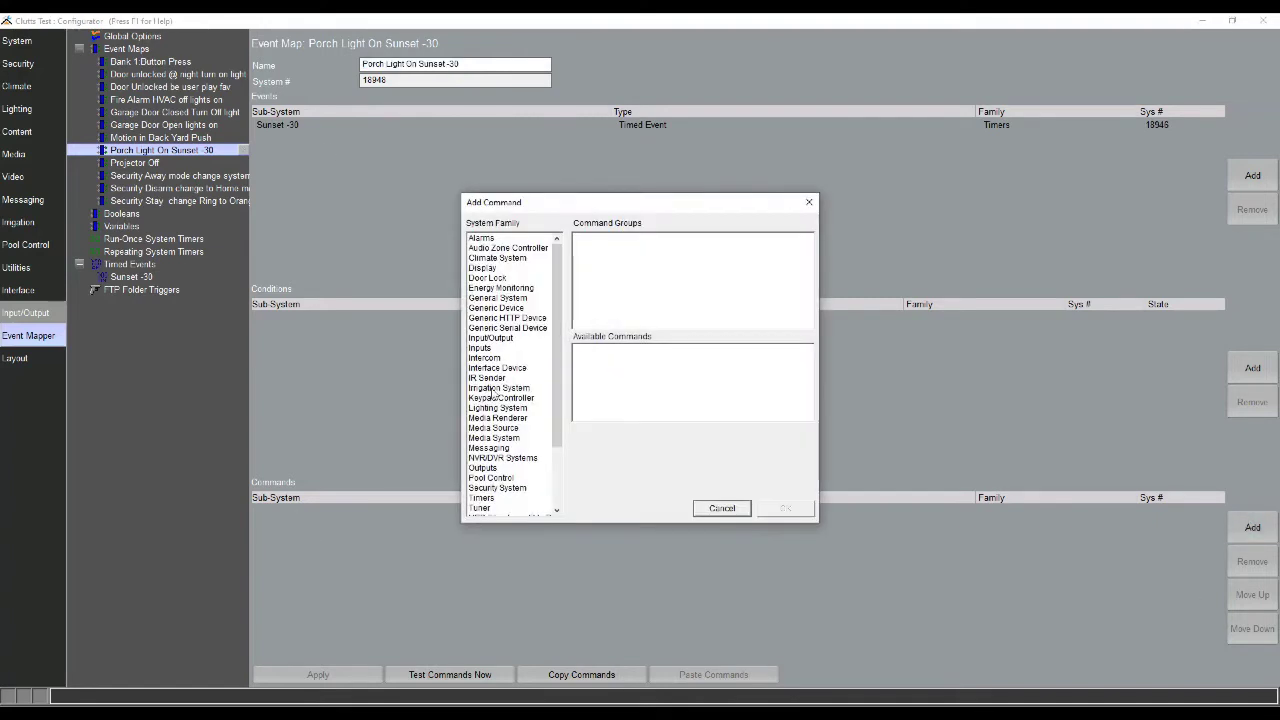
left_click(497, 408)
scroll(609, 303, "down", 8)
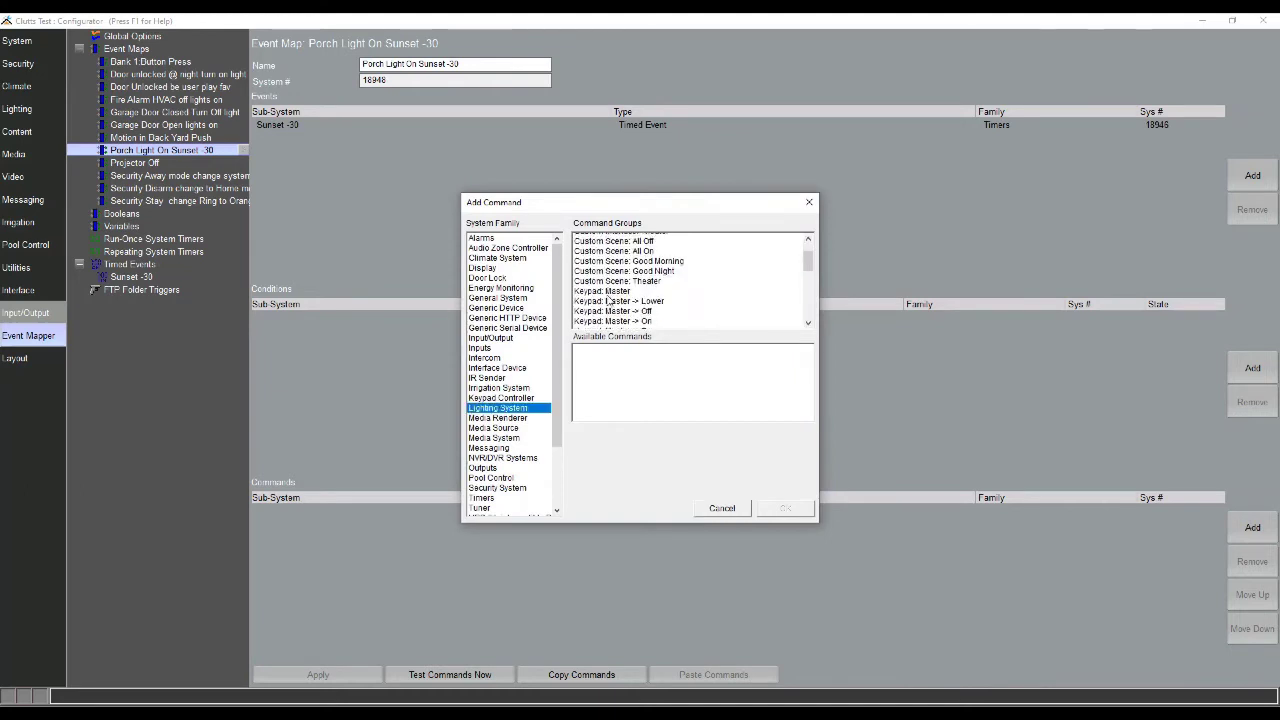
scroll(609, 301, "down", 2)
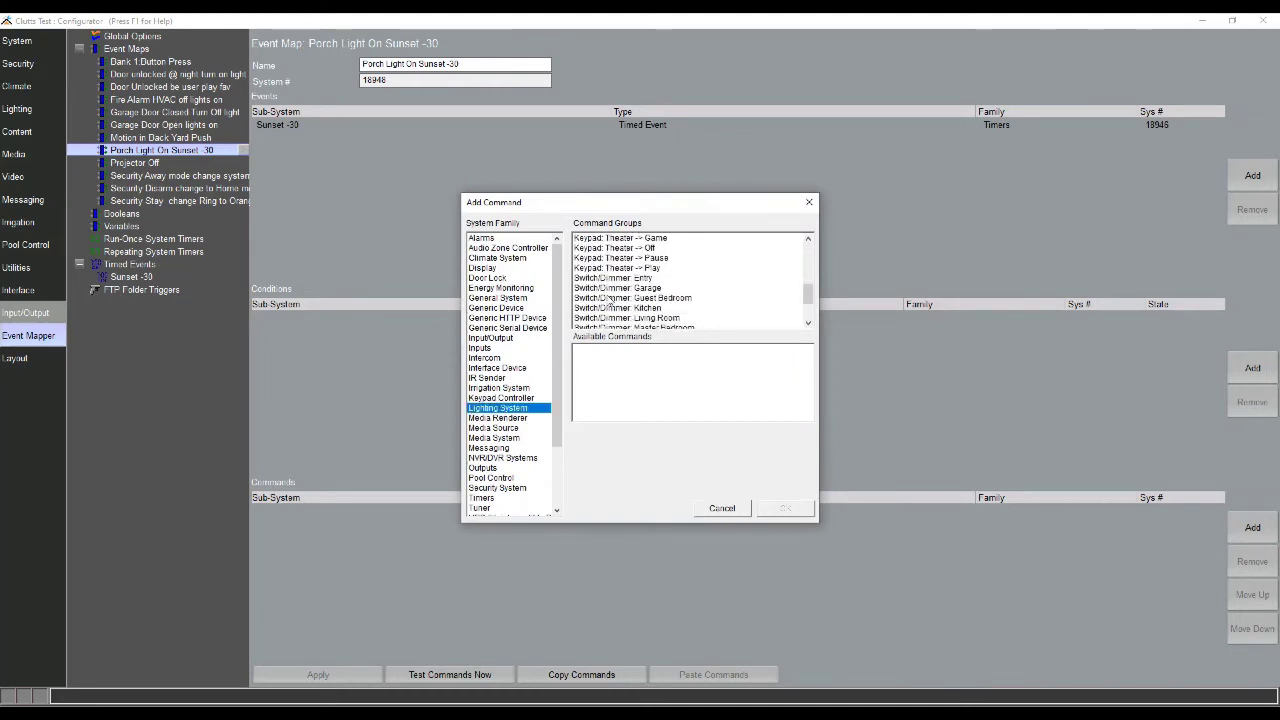
scroll(609, 300, "down", 3)
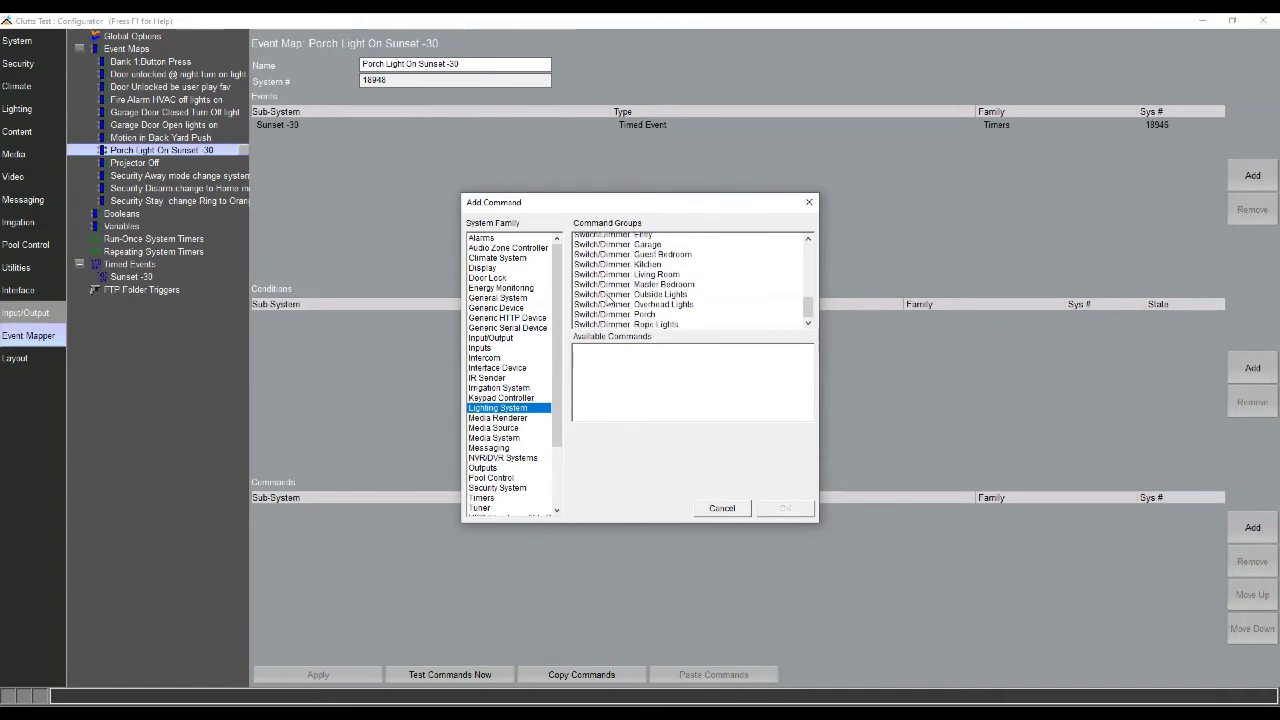
left_click(612, 298)
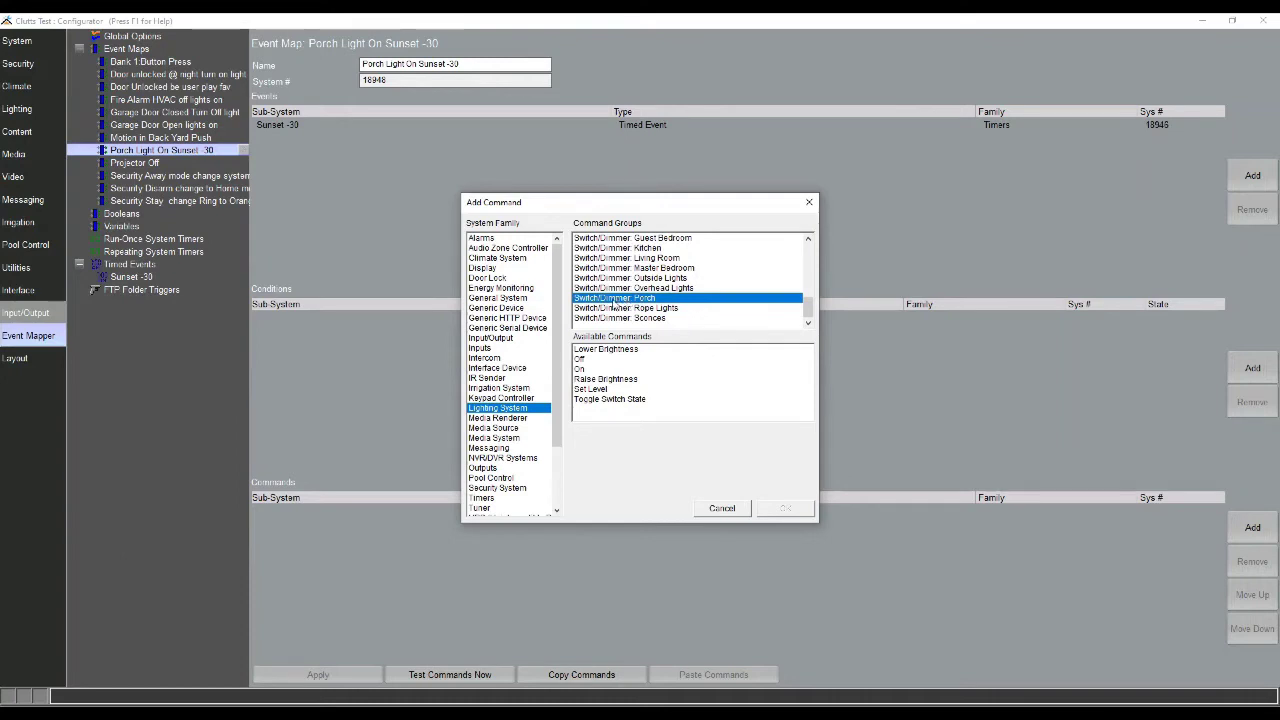
left_click(580, 369)
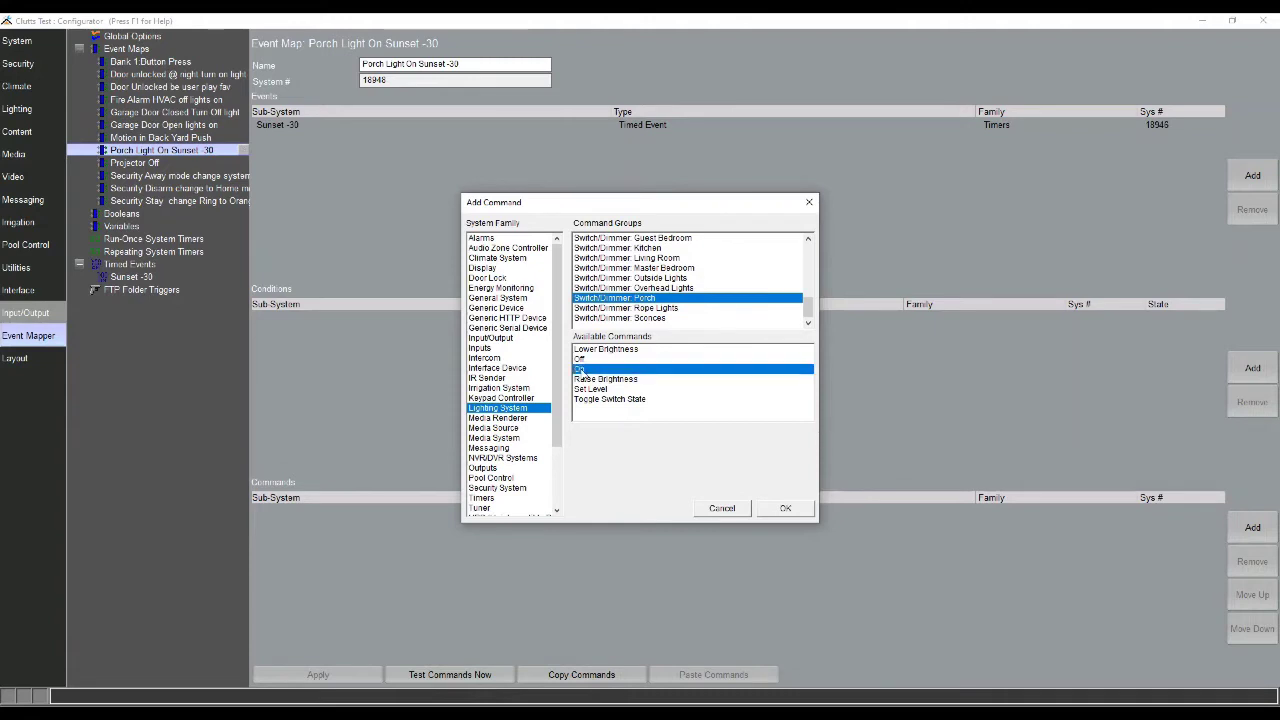
left_click(786, 509)
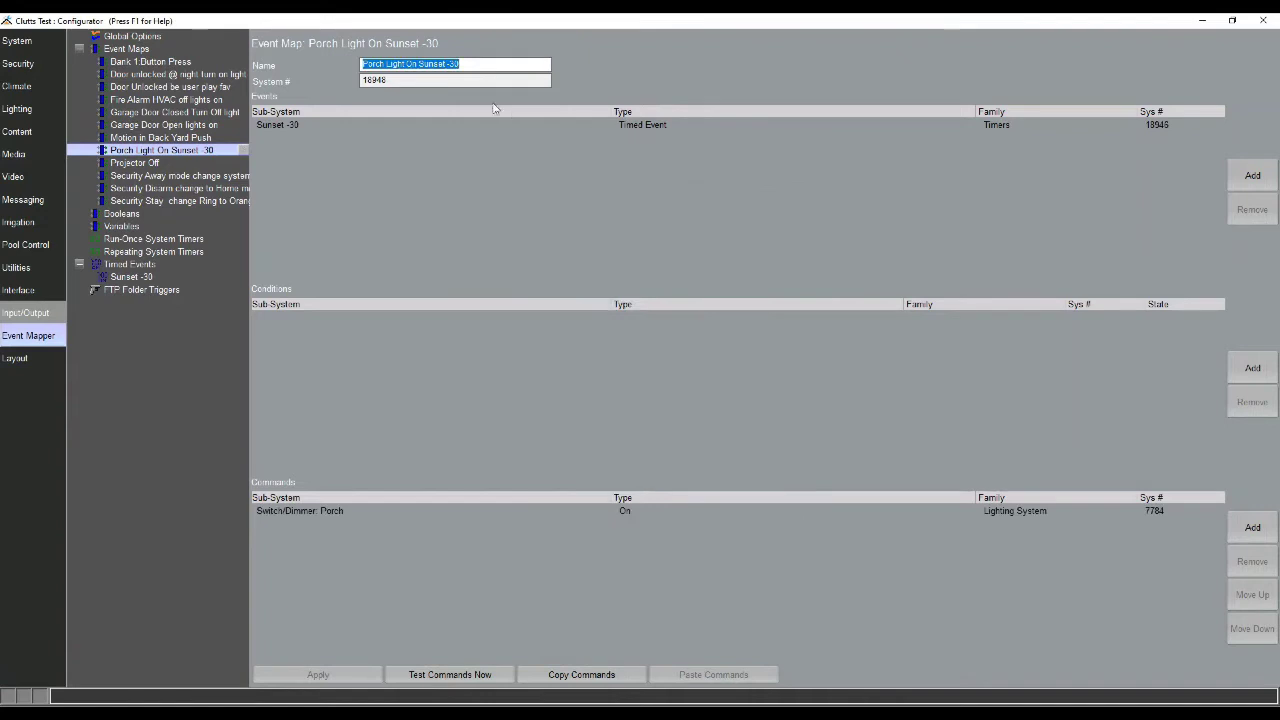
- Add a new timed event named "11 pm m-f"
right_click(143, 270)
left_click(166, 276)
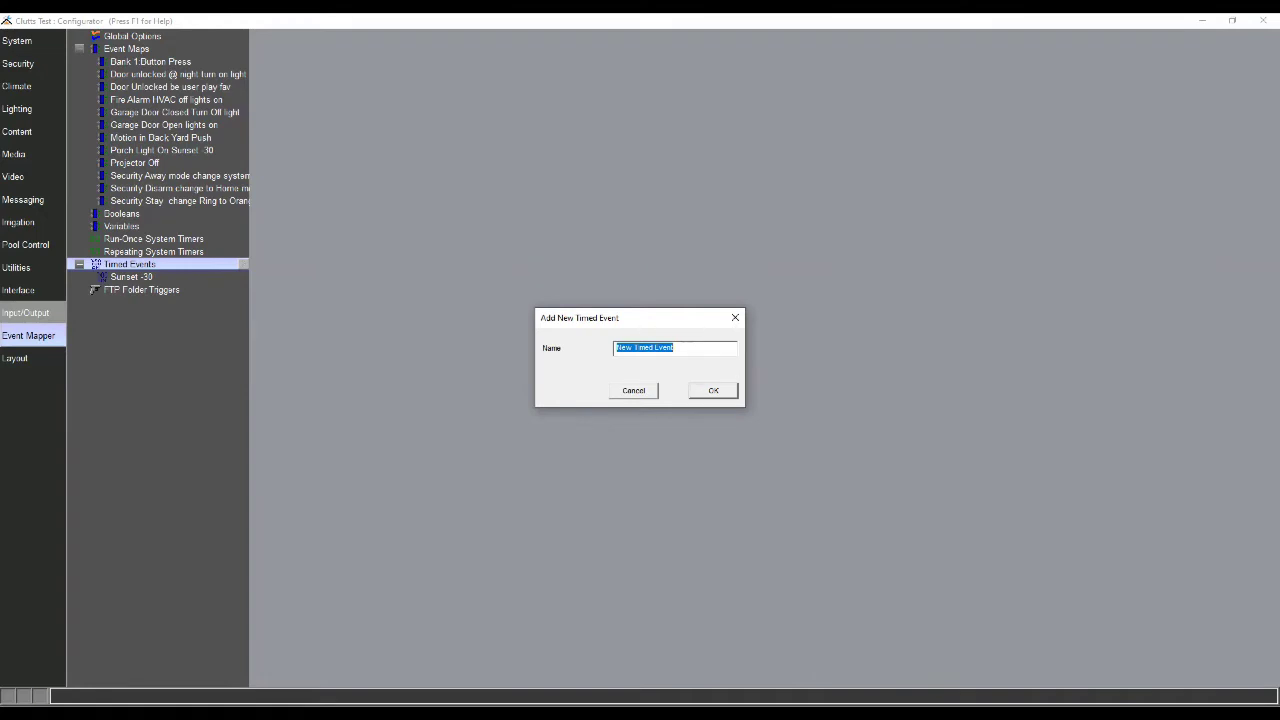
type("11 pm")
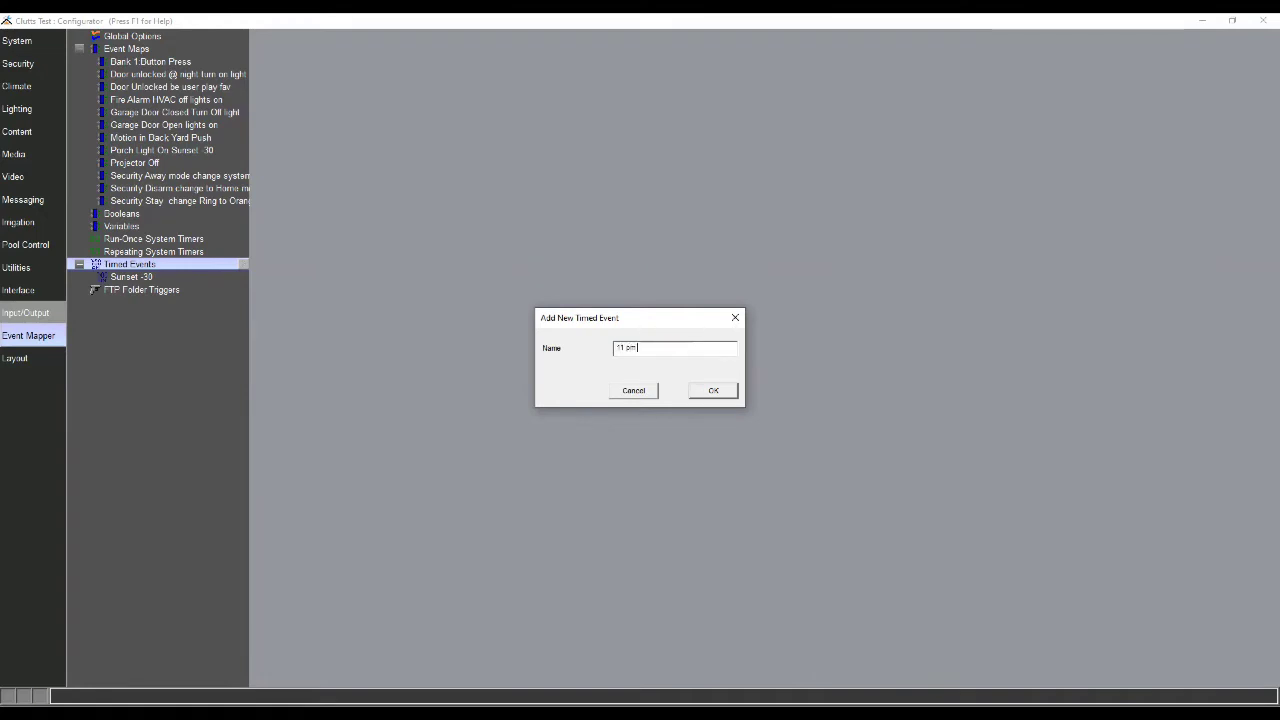
type(" m-f")
key("Return")
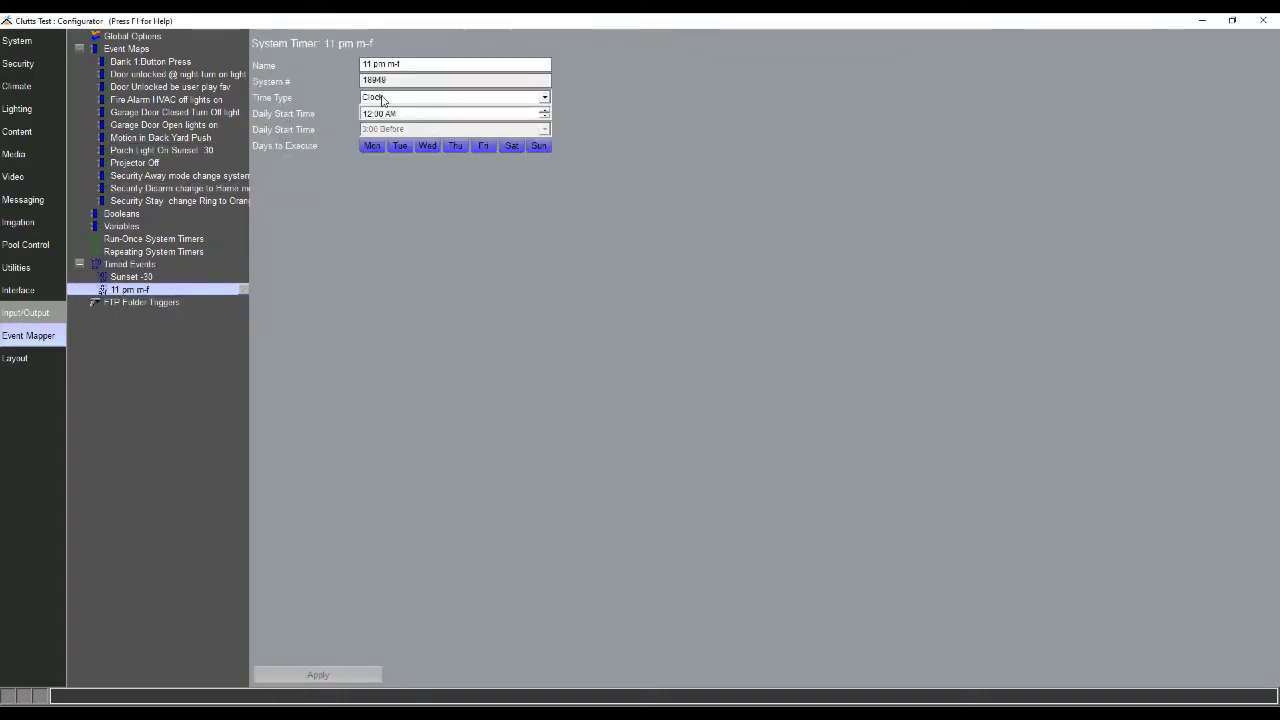
- Set the 11 pm m-f timer to start at 11:00 PM, exclude Saturday and Sunday, and apply it
left_click(366, 114)
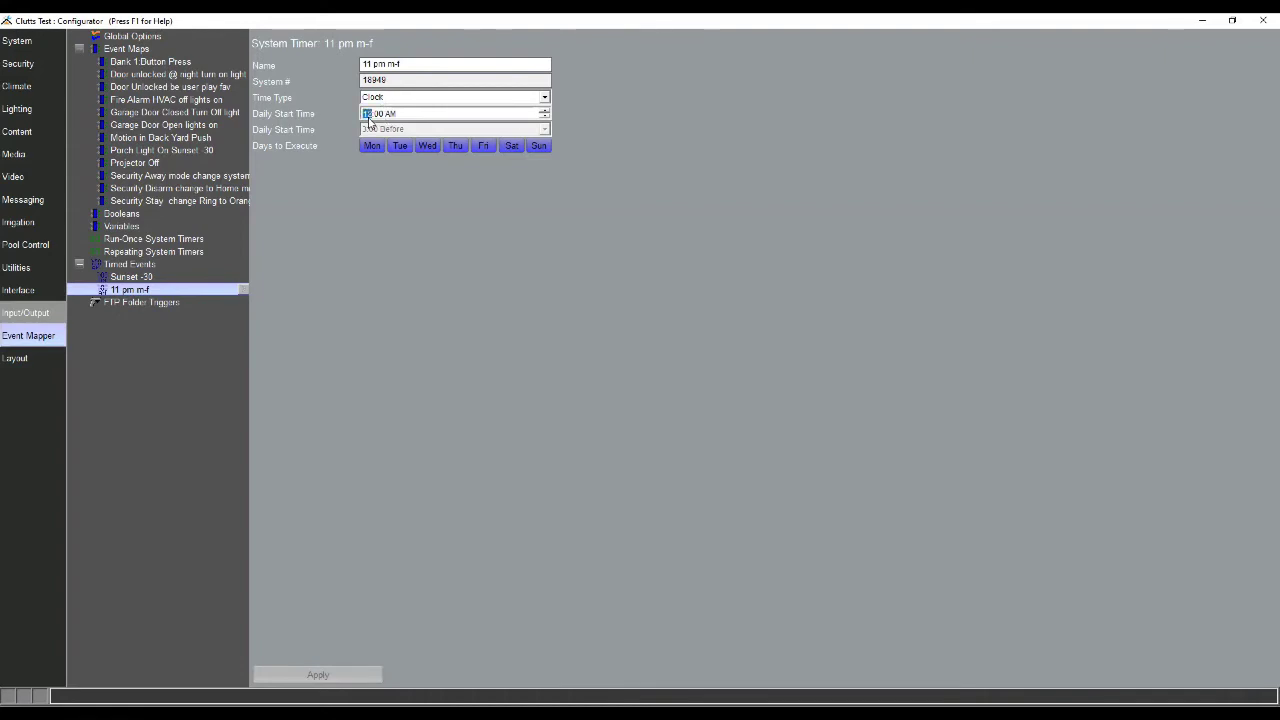
left_click(391, 114)
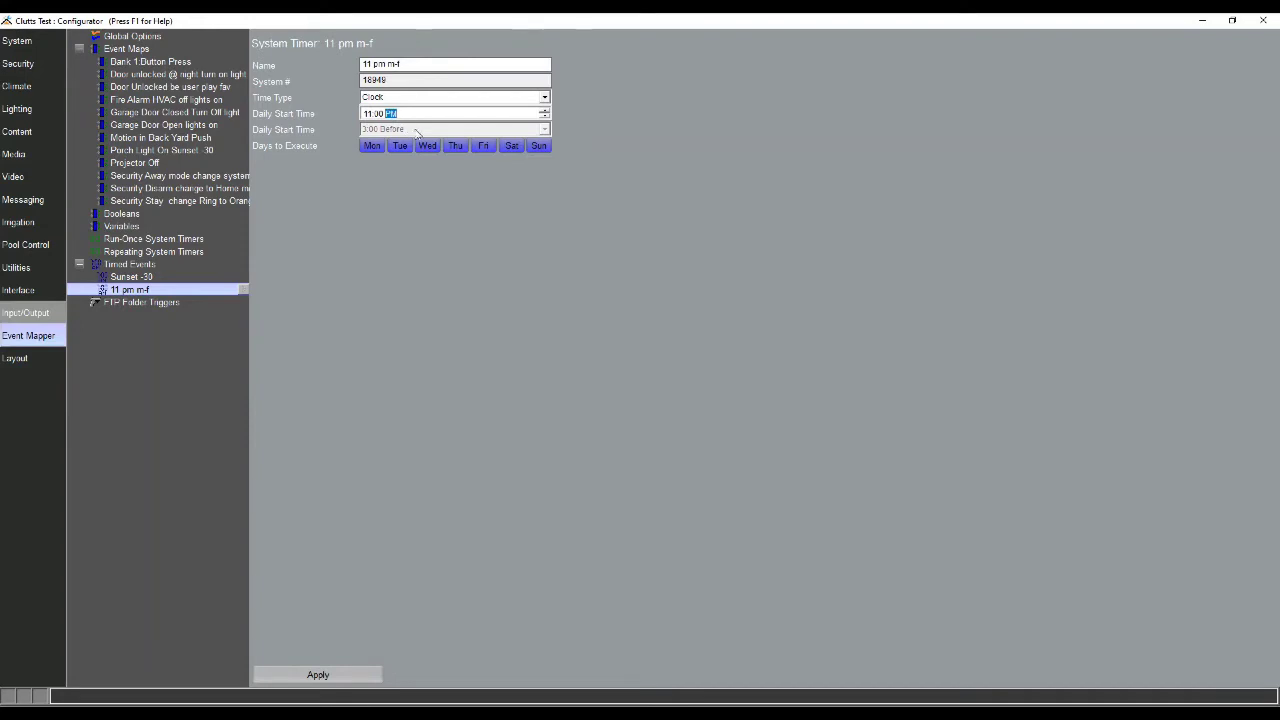
left_click(514, 148)
left_click(537, 147)
left_click(345, 677)
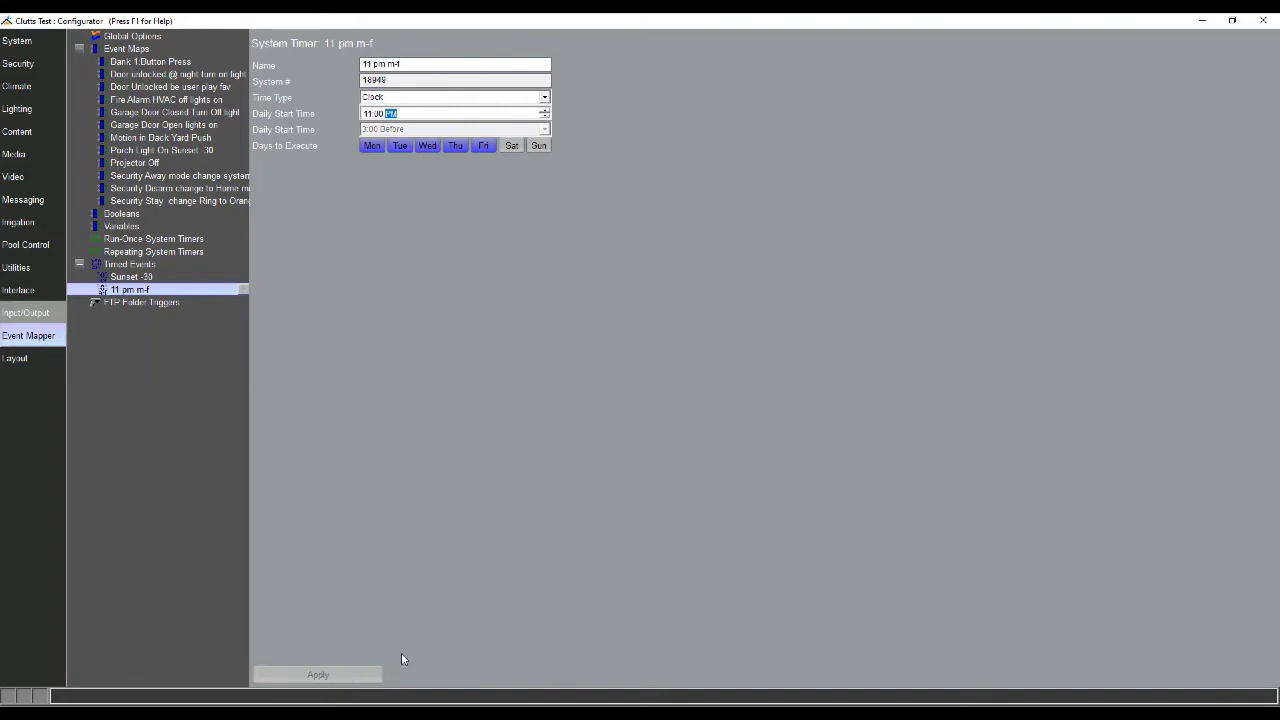
- Add a new event map named "Porch Light Off 11pm m-f"
right_click(142, 49)
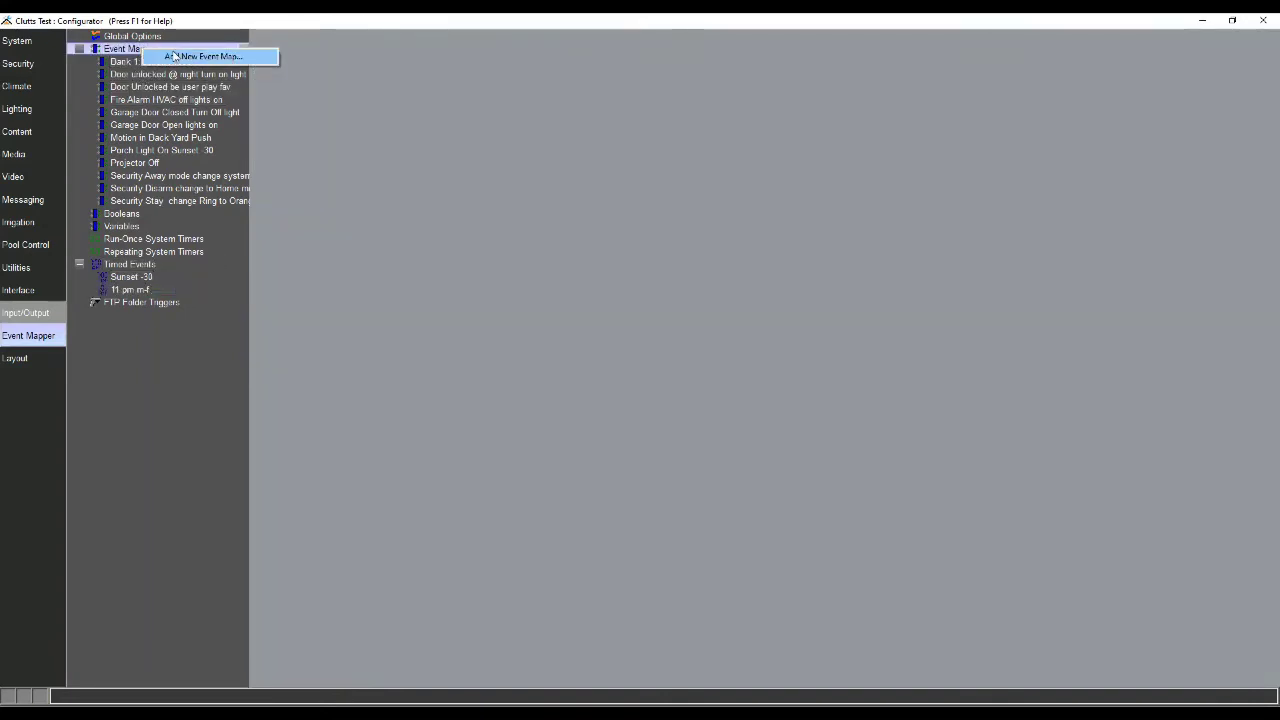
left_click(174, 56)
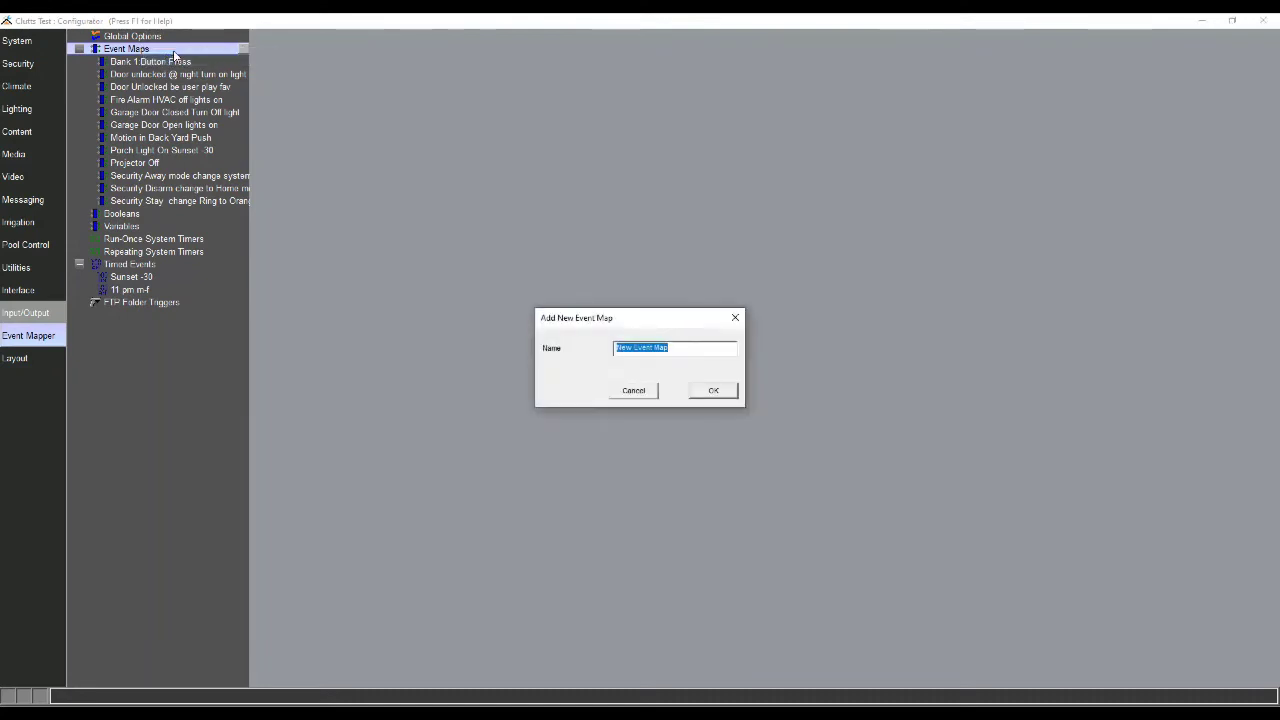
type("Po")
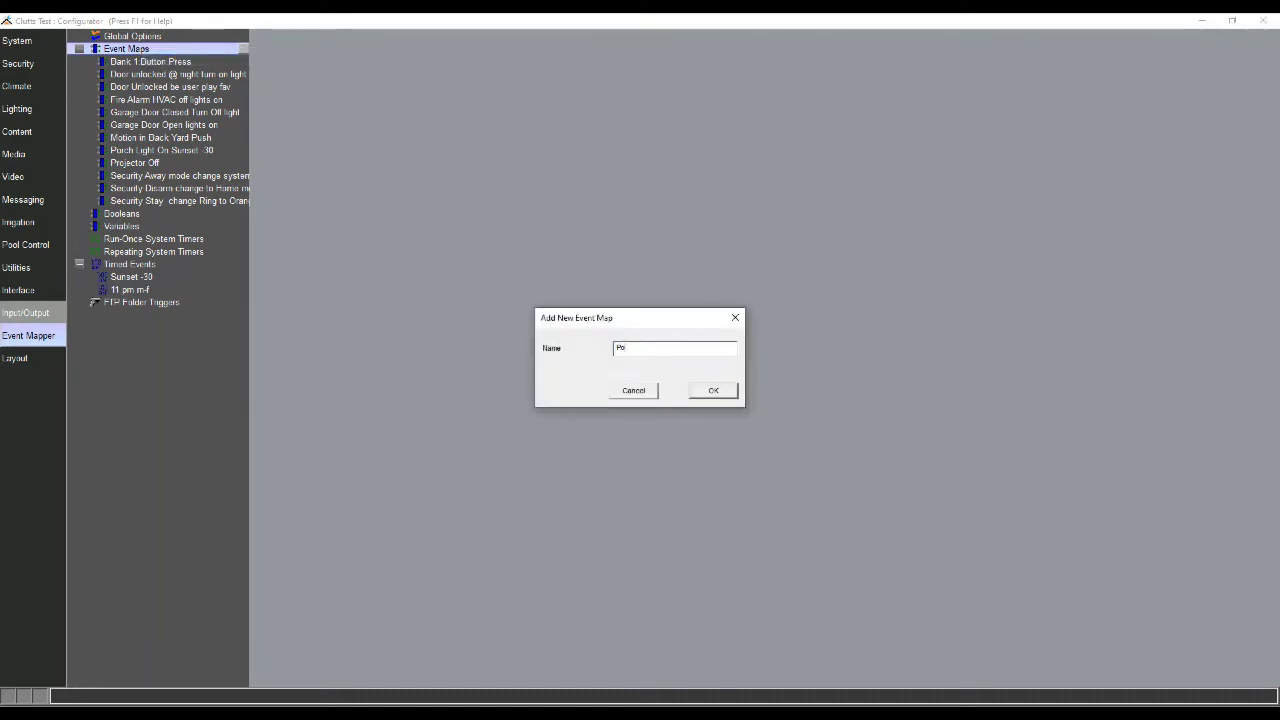
type("rch Light Off 11pm")
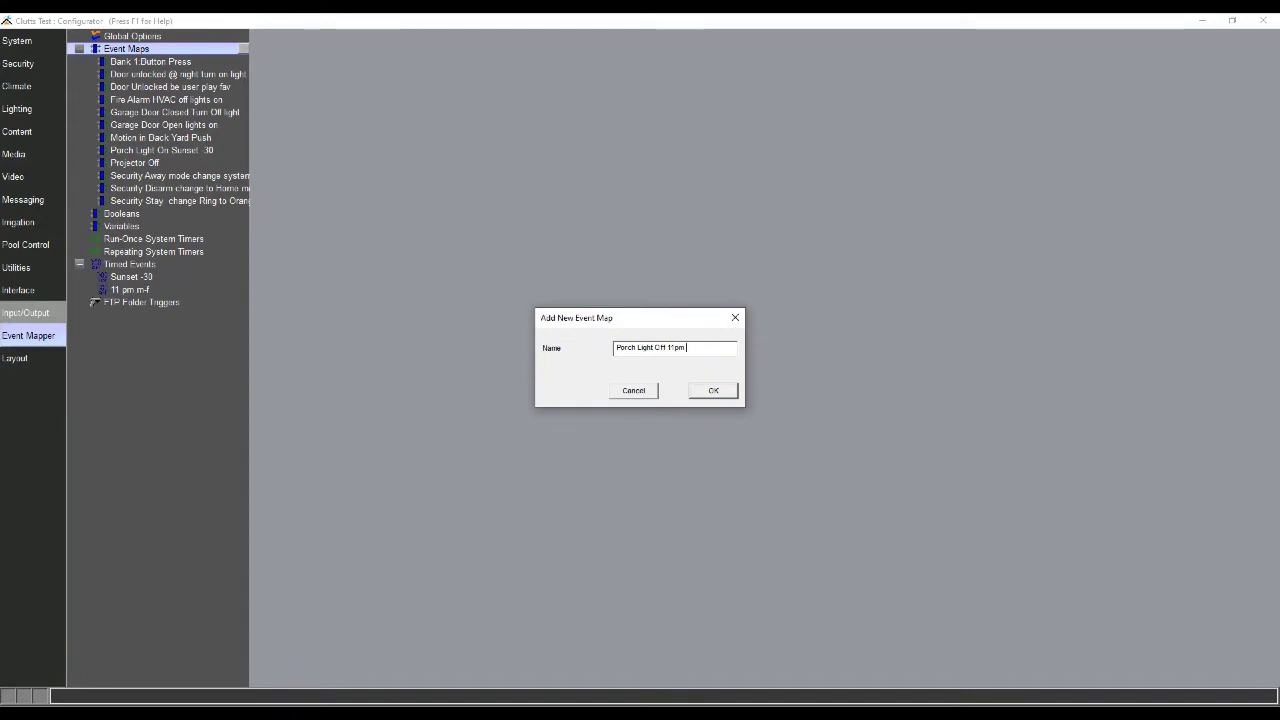
type(" m-f")
key("Return")
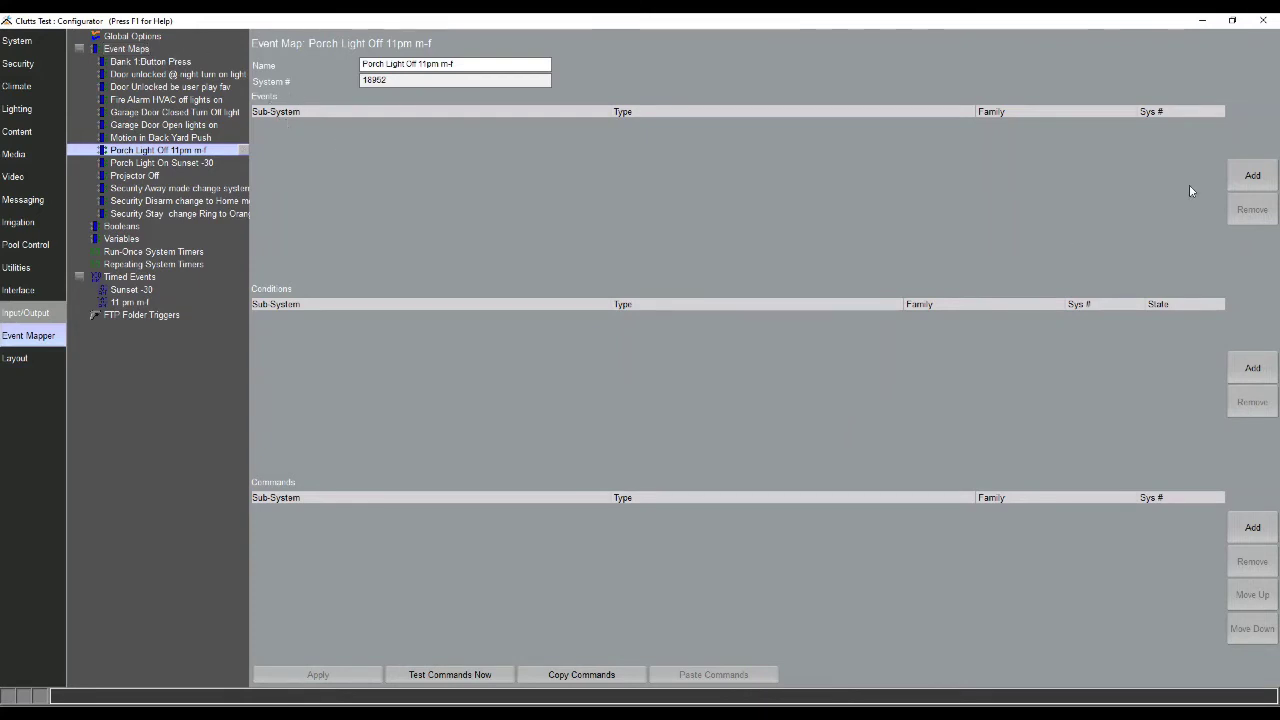
- Add the 11 pm m-f timer's Timed Event as a trigger event of the Porch Light Off 11pm m-f event map
left_click(1252, 176)
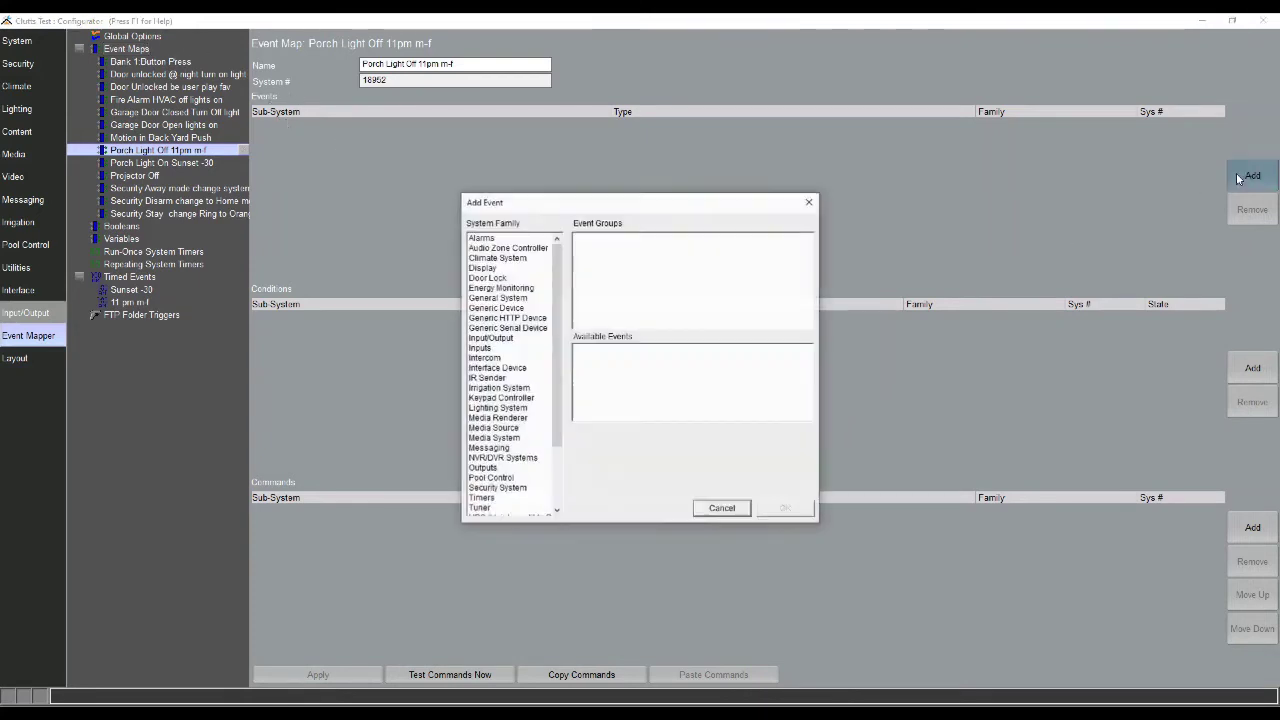
left_click(499, 499)
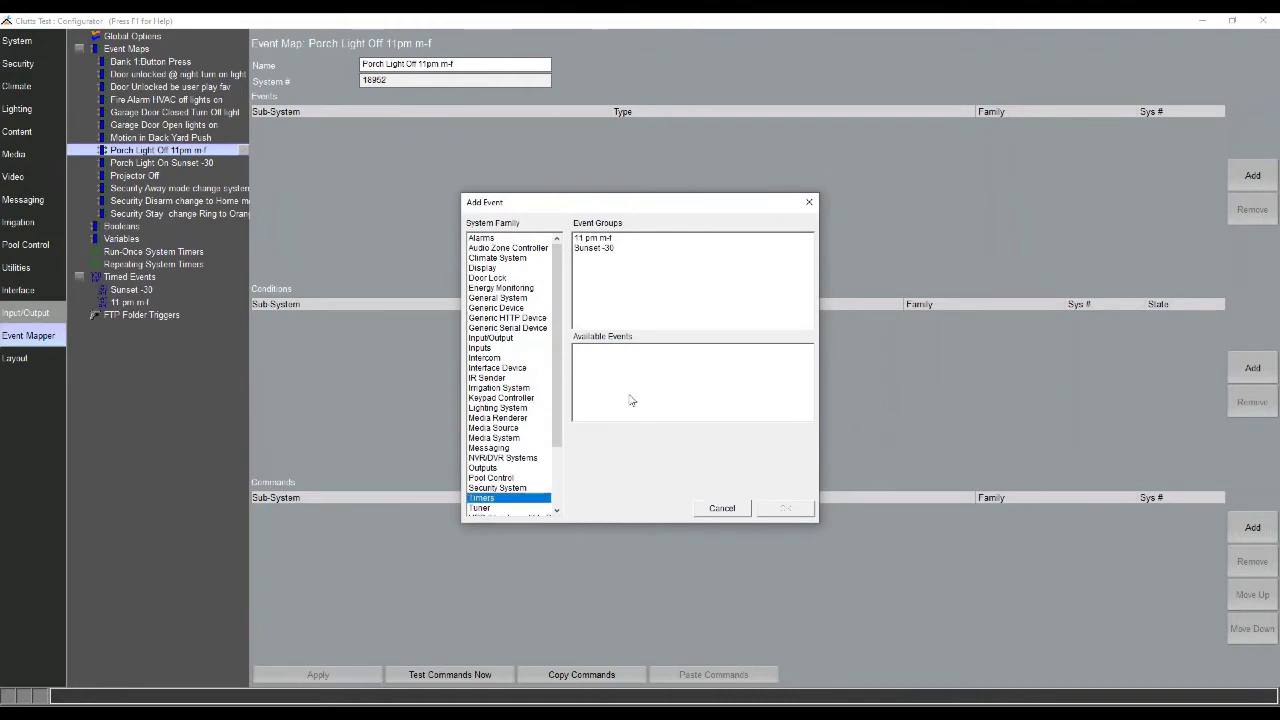
left_click(595, 240)
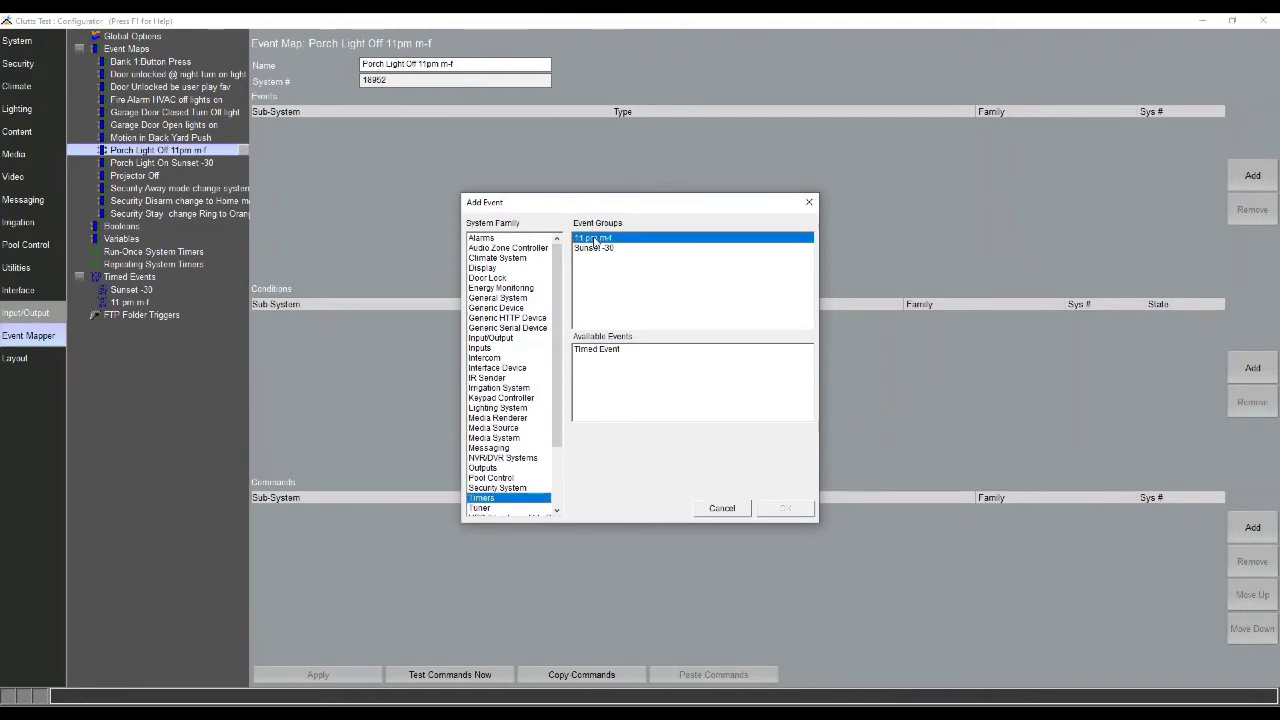
left_click(619, 351)
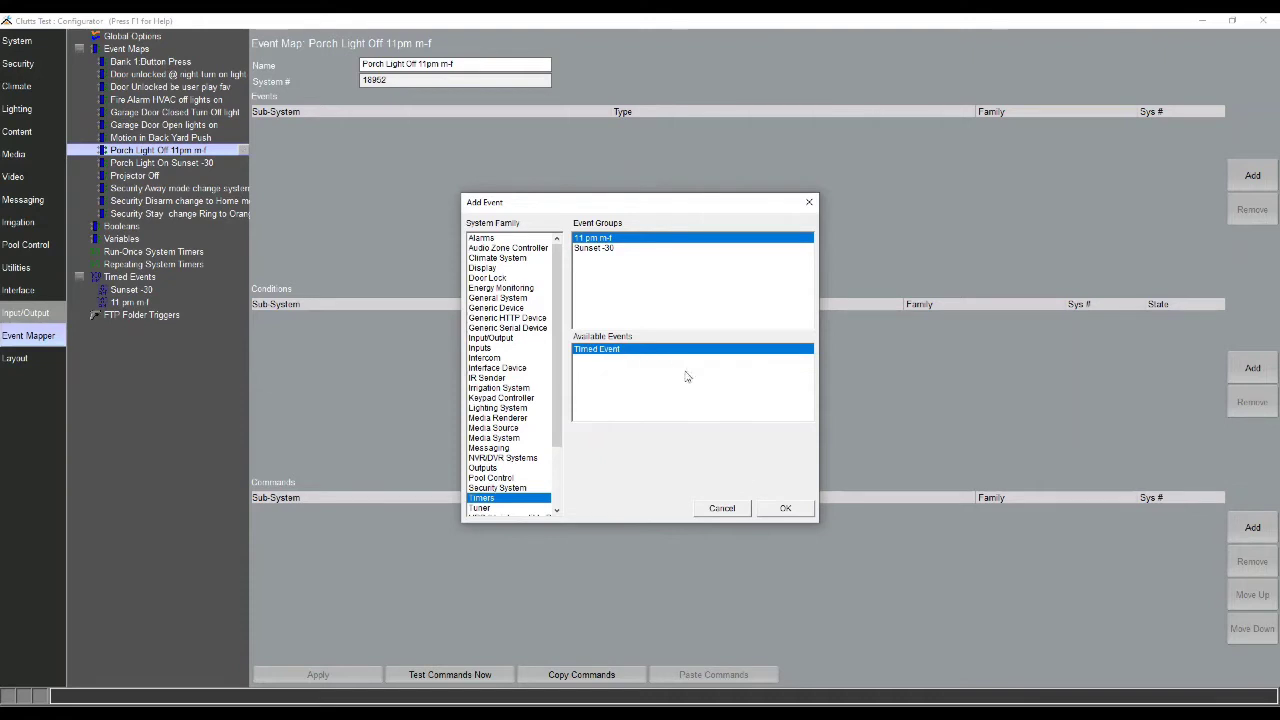
left_click(786, 509)
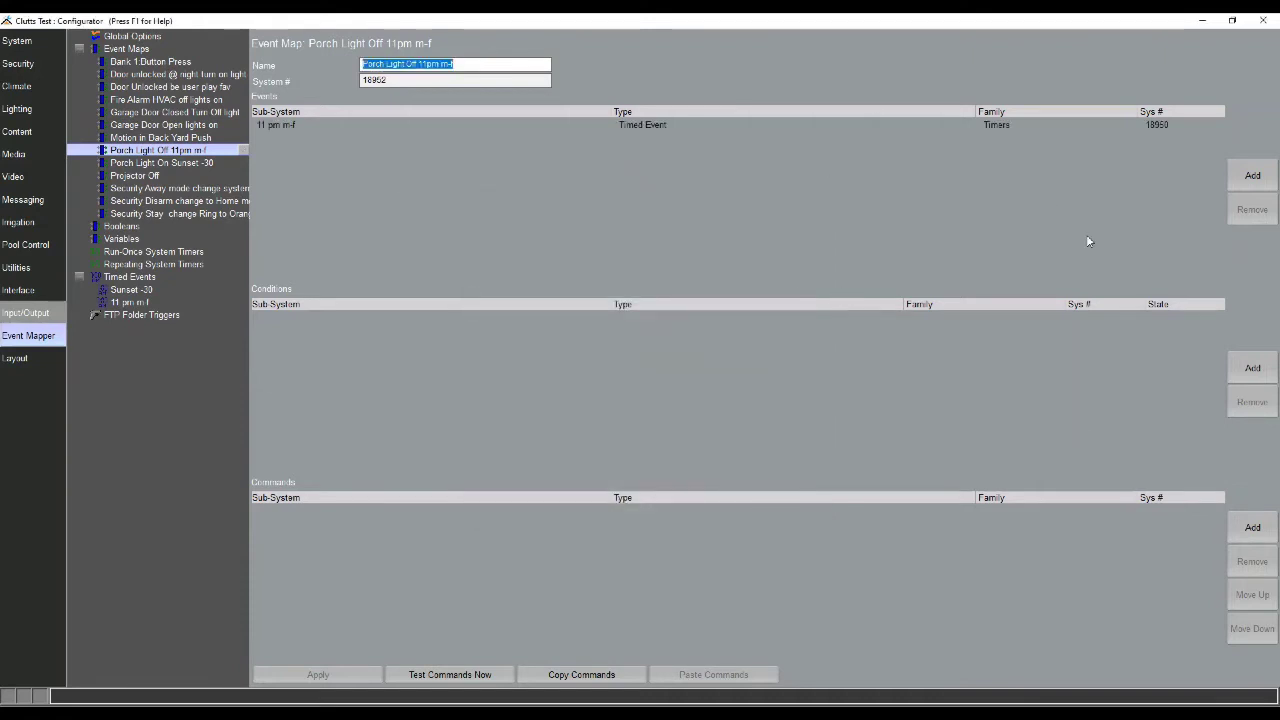
- Add a Lighting System command to the event map that turns Switch/Dimmer: Porch Off
left_click(1251, 527)
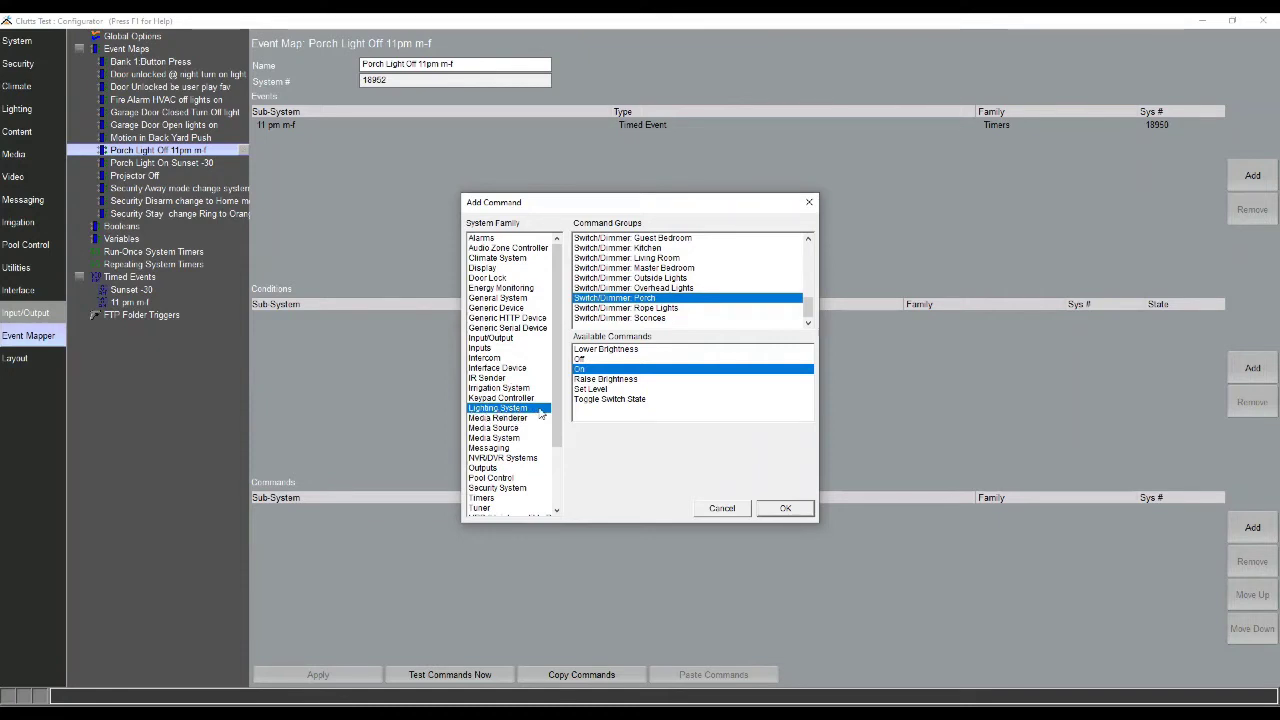
left_click(588, 359)
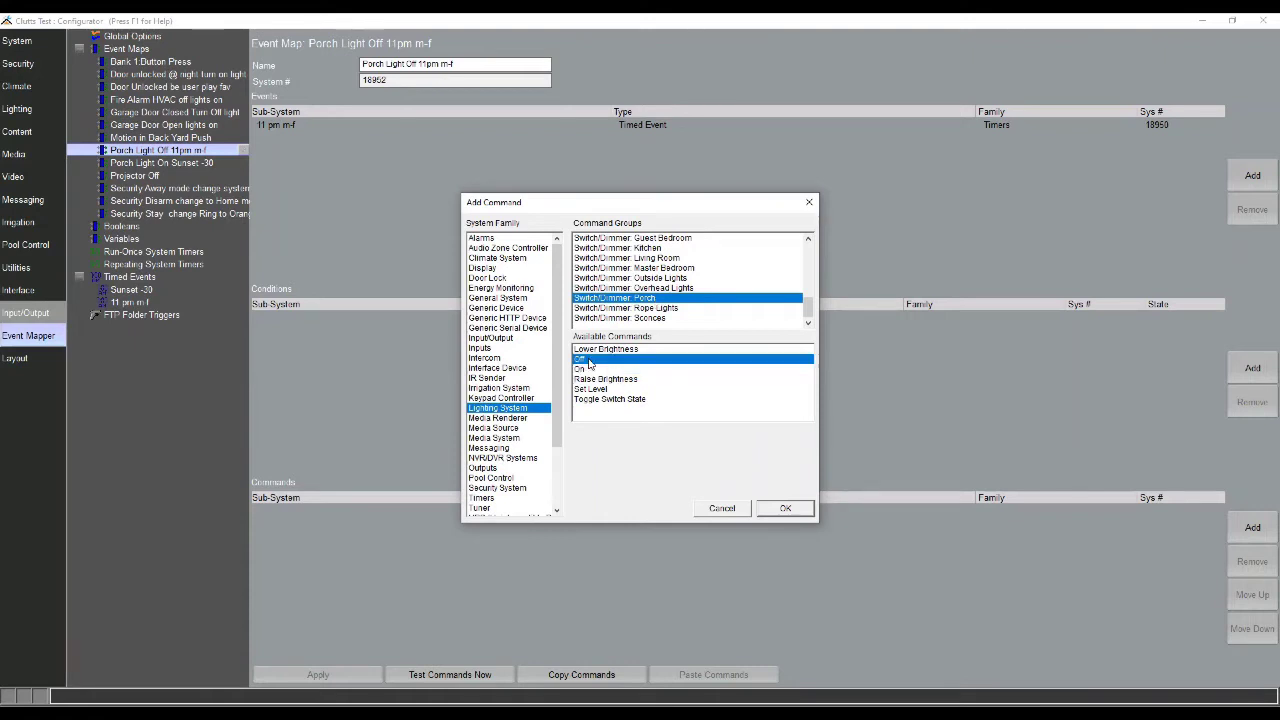
left_click(787, 509)
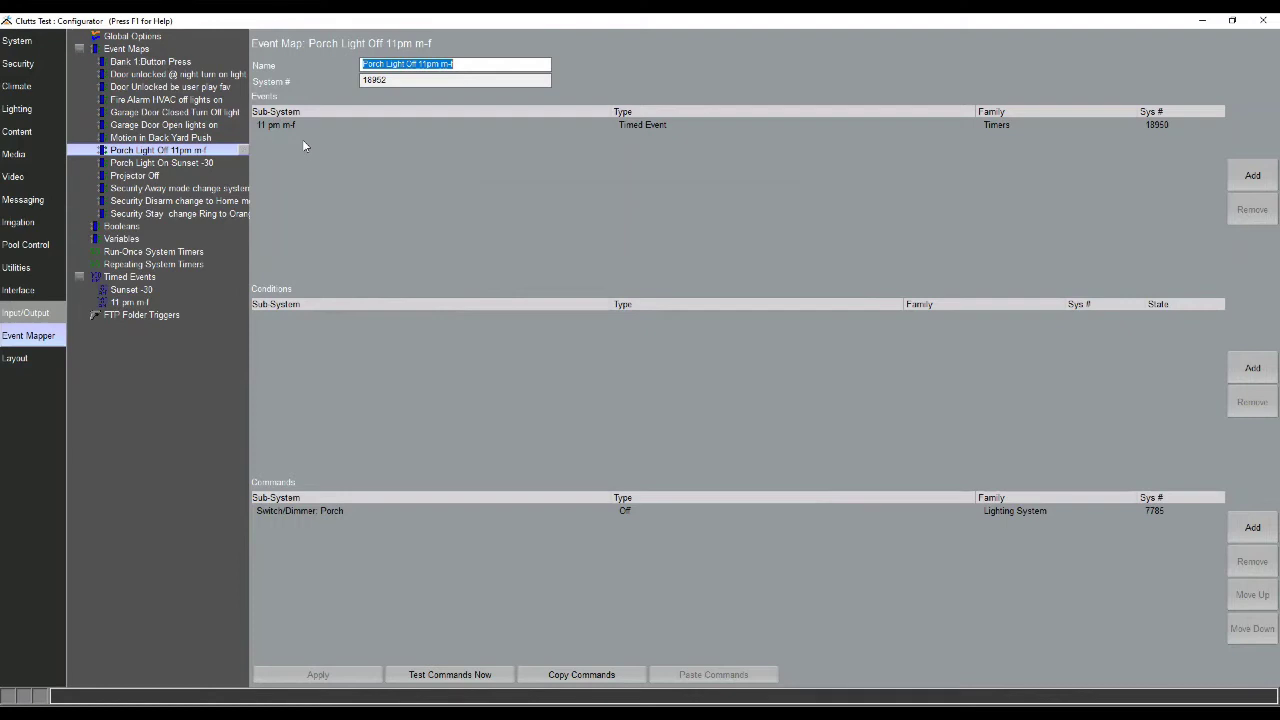
- Add a new timed event named "2 am s-m"
right_click(146, 282)
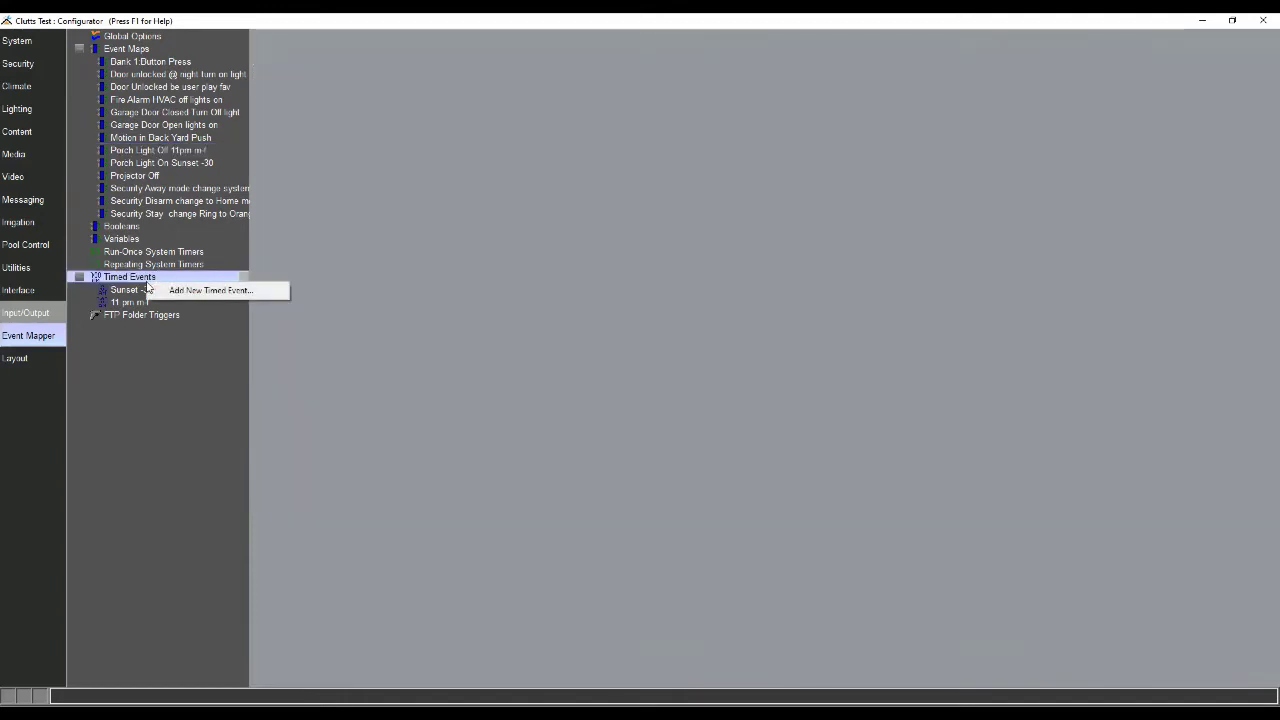
left_click(190, 291)
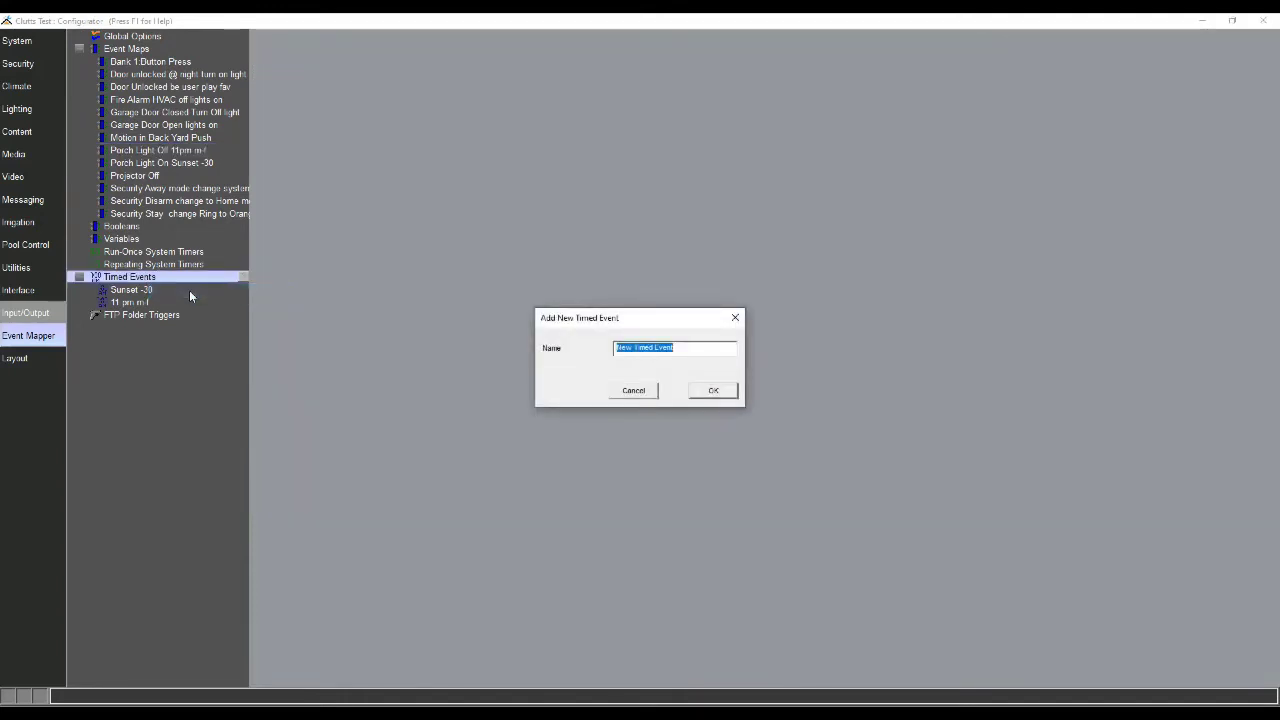
type("2")
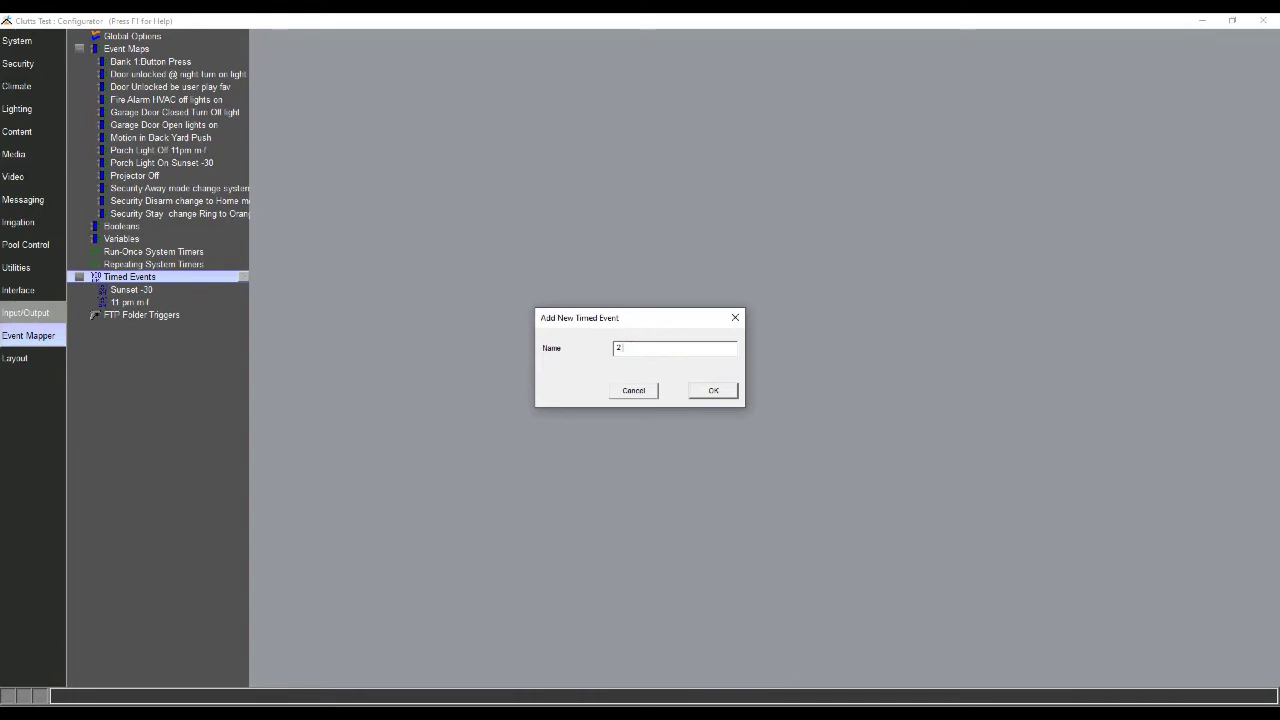
type(" am")
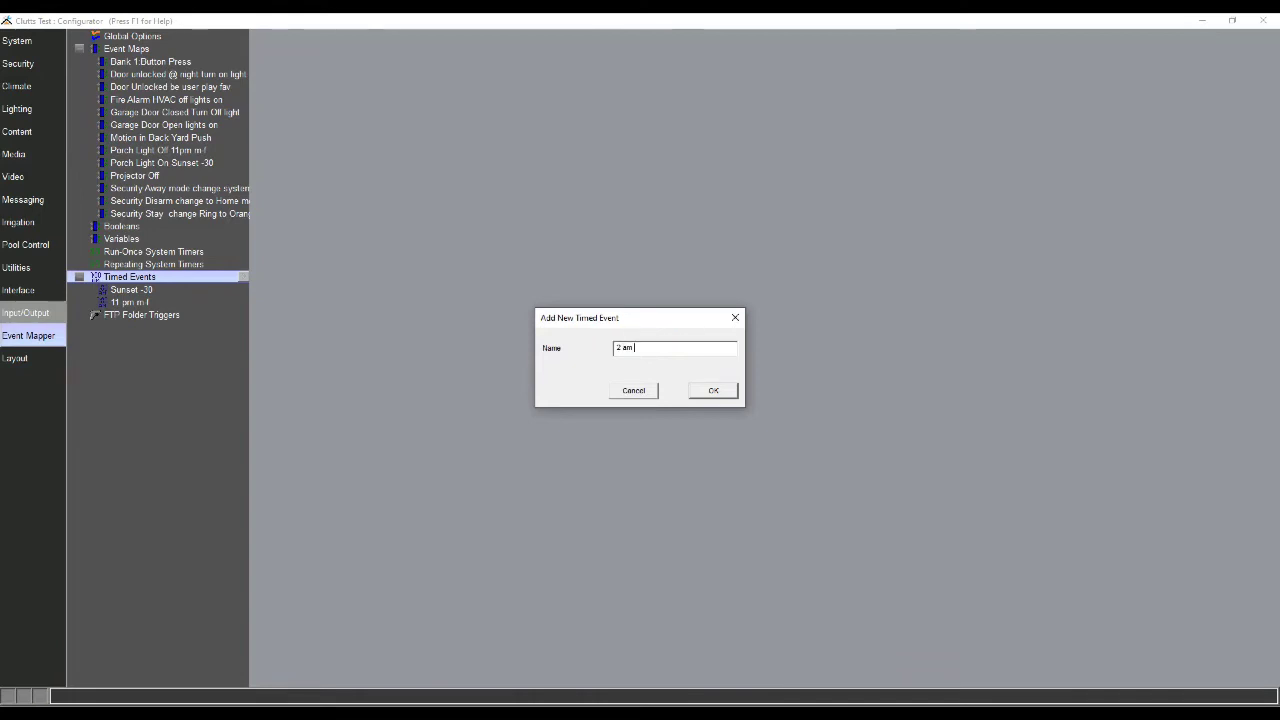
type(" s-m")
left_click(713, 391)
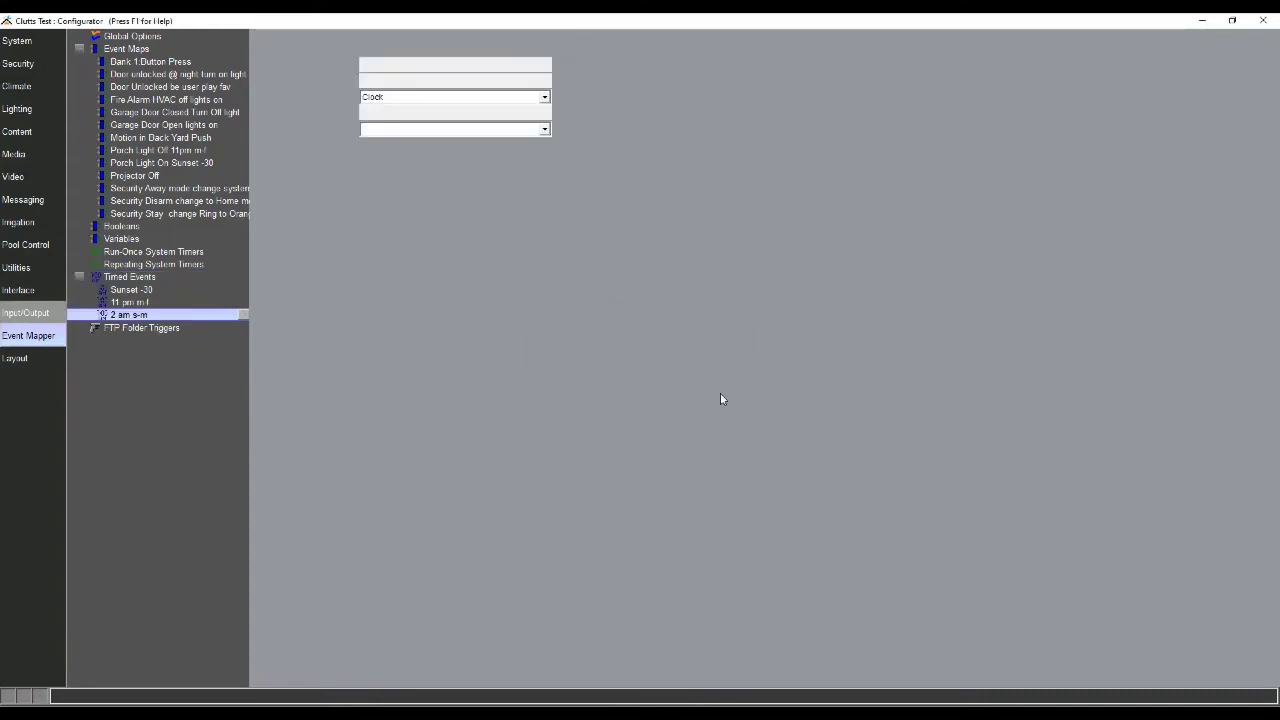
- Set the 2 am s-m timer to start at 2:00 AM, exclude Tuesday through Saturday, and apply it
type("2:00 AM")
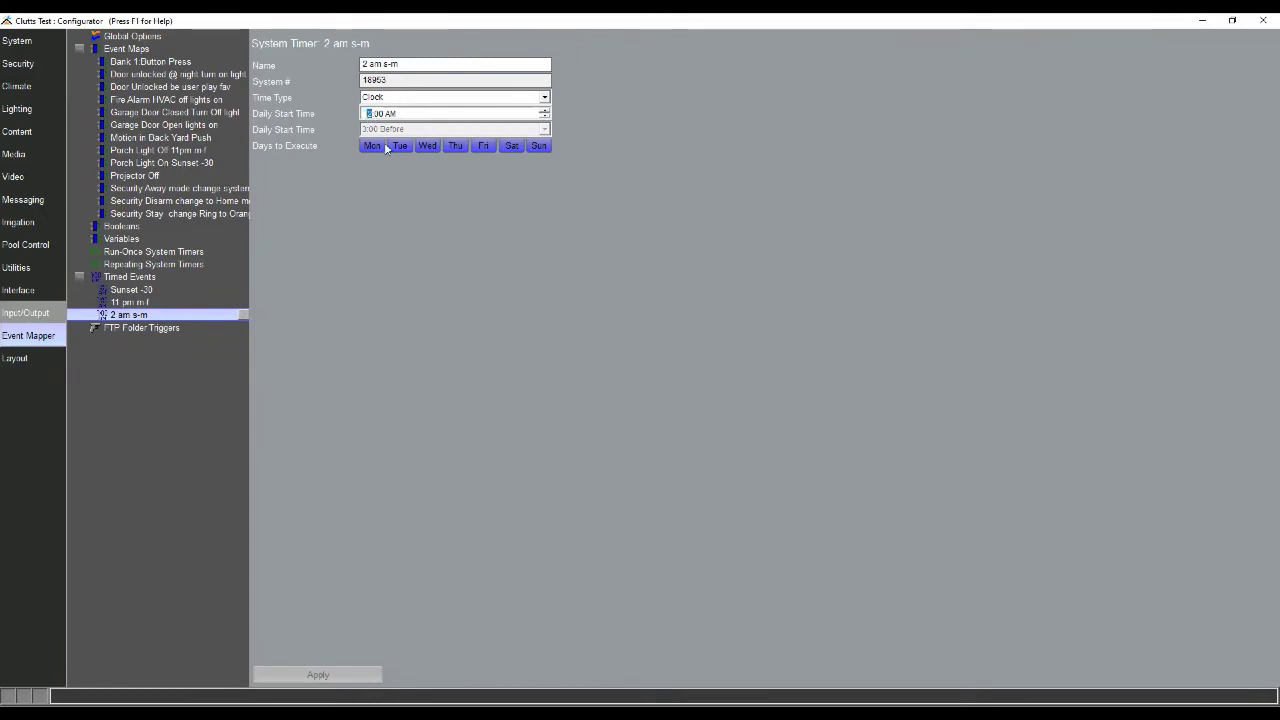
left_click(399, 146)
left_click(482, 146)
left_click(509, 146)
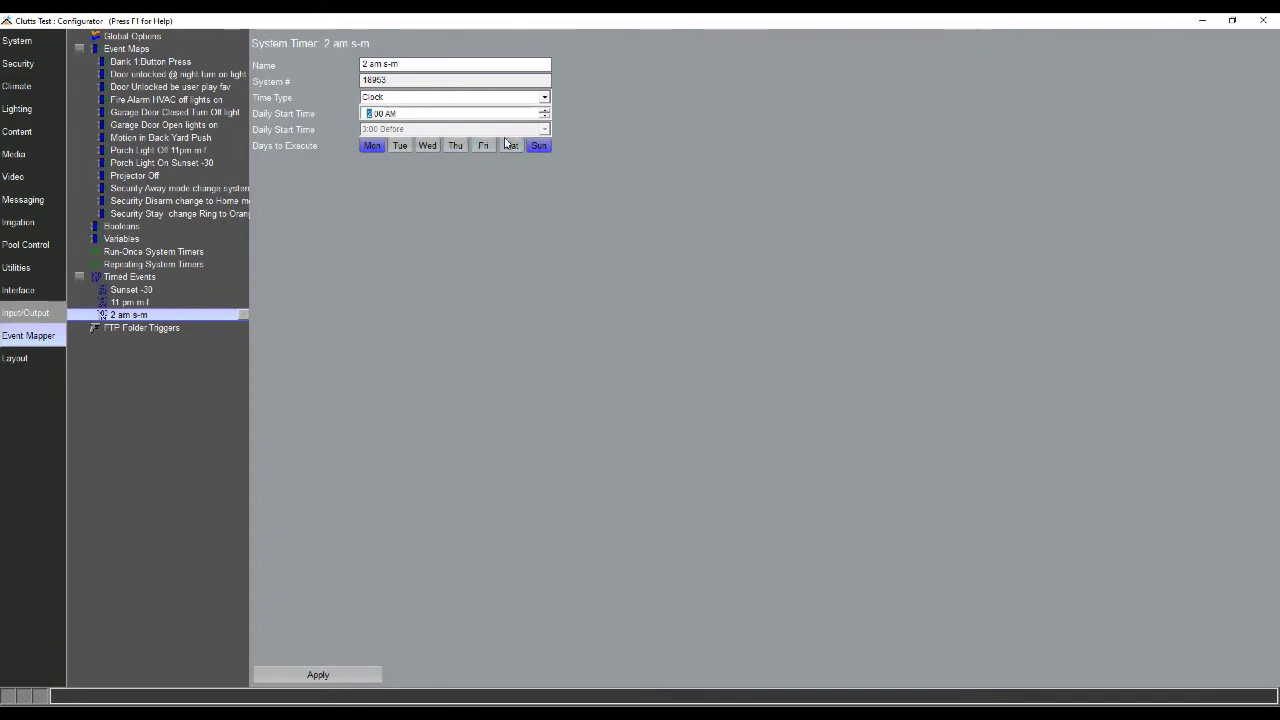
left_click(309, 675)
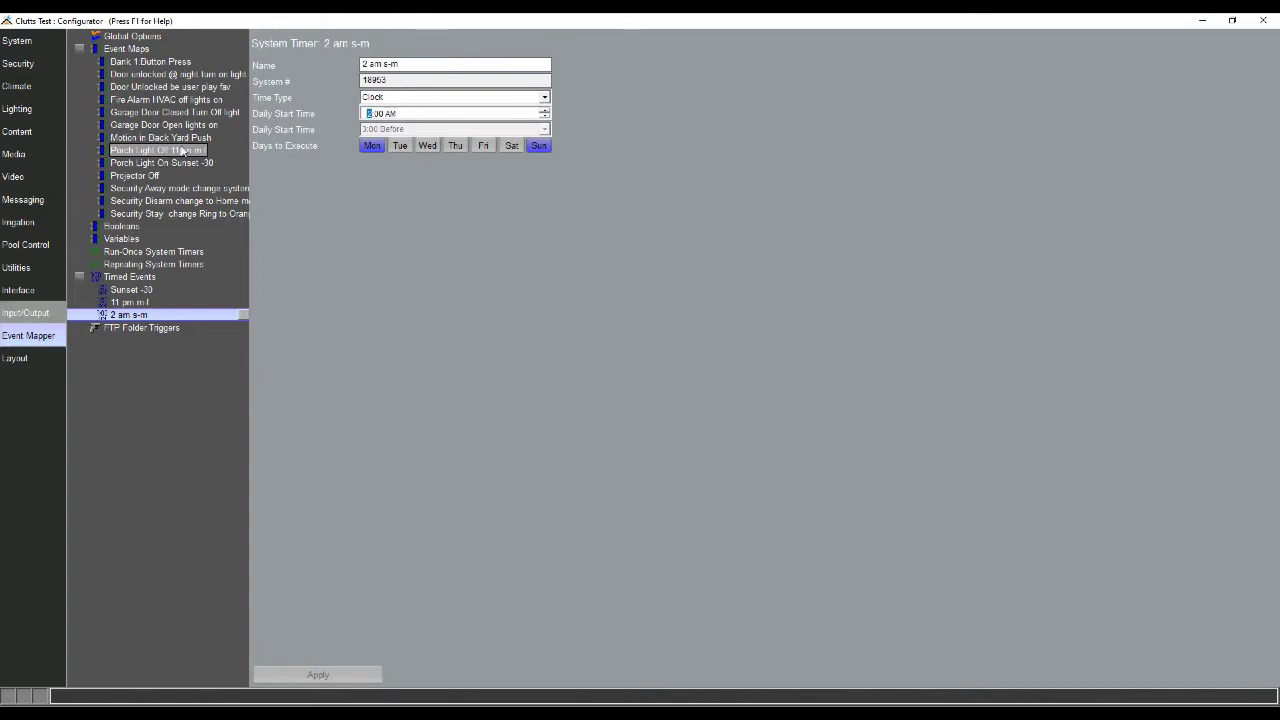
- Add the 2 am s-m timer's Timed Event as a second trigger event of the Porch Light Off 11pm m-f event map
left_click(183, 150)
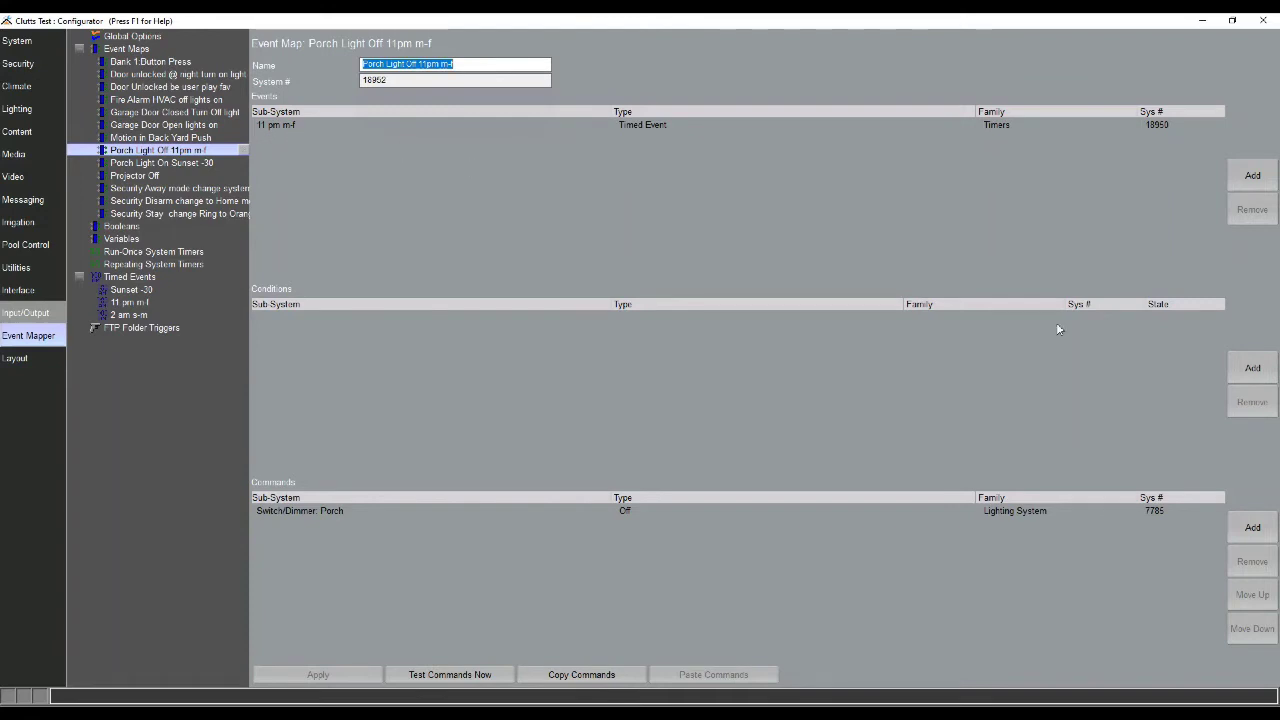
left_click(1255, 177)
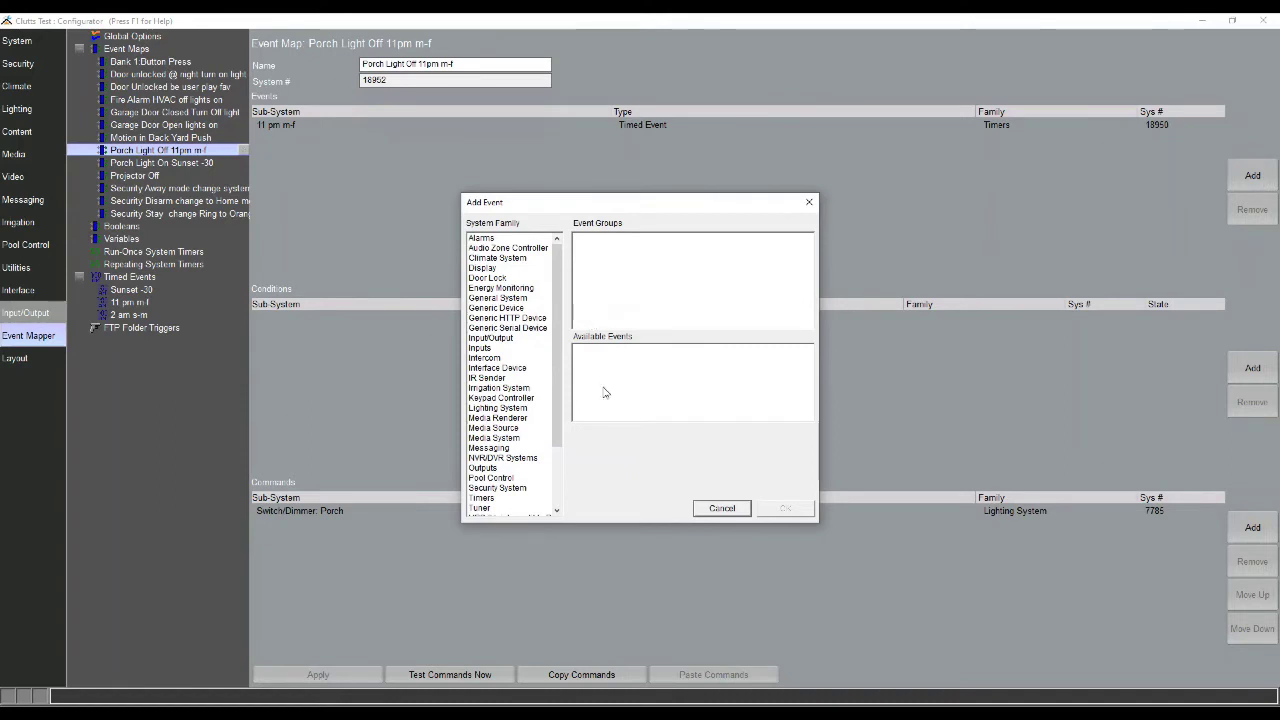
left_click(498, 499)
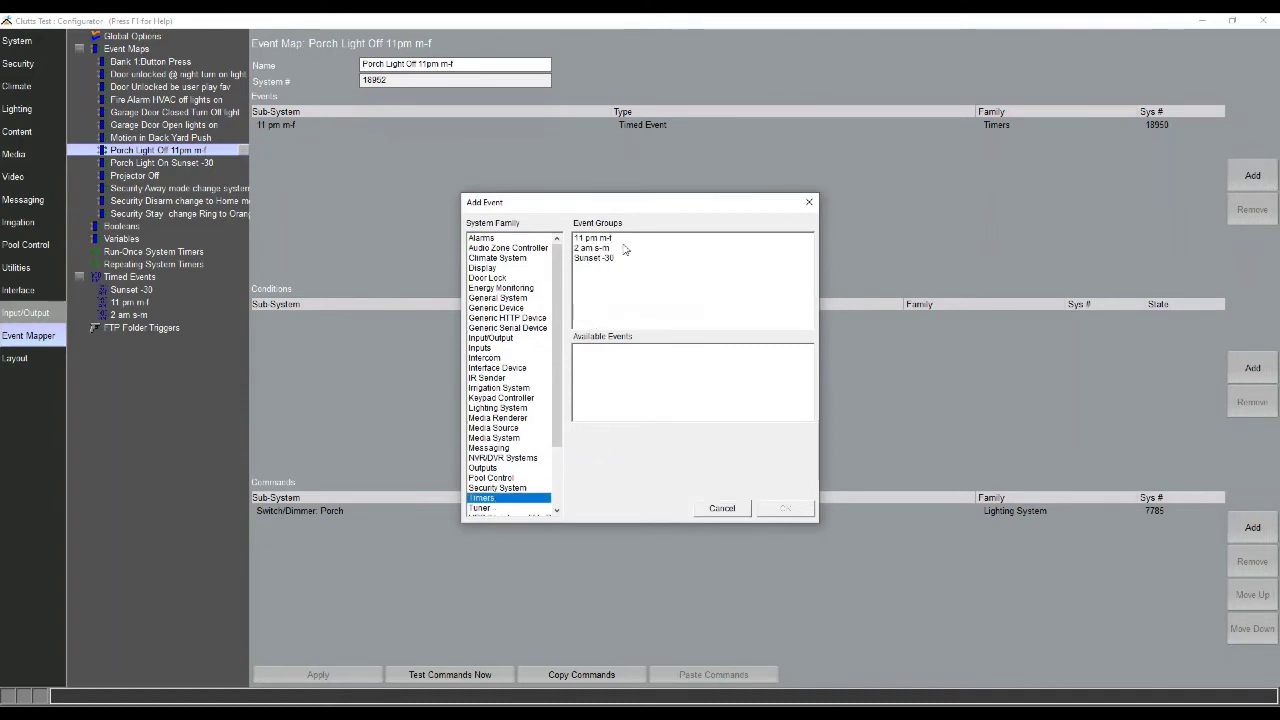
left_click(598, 250)
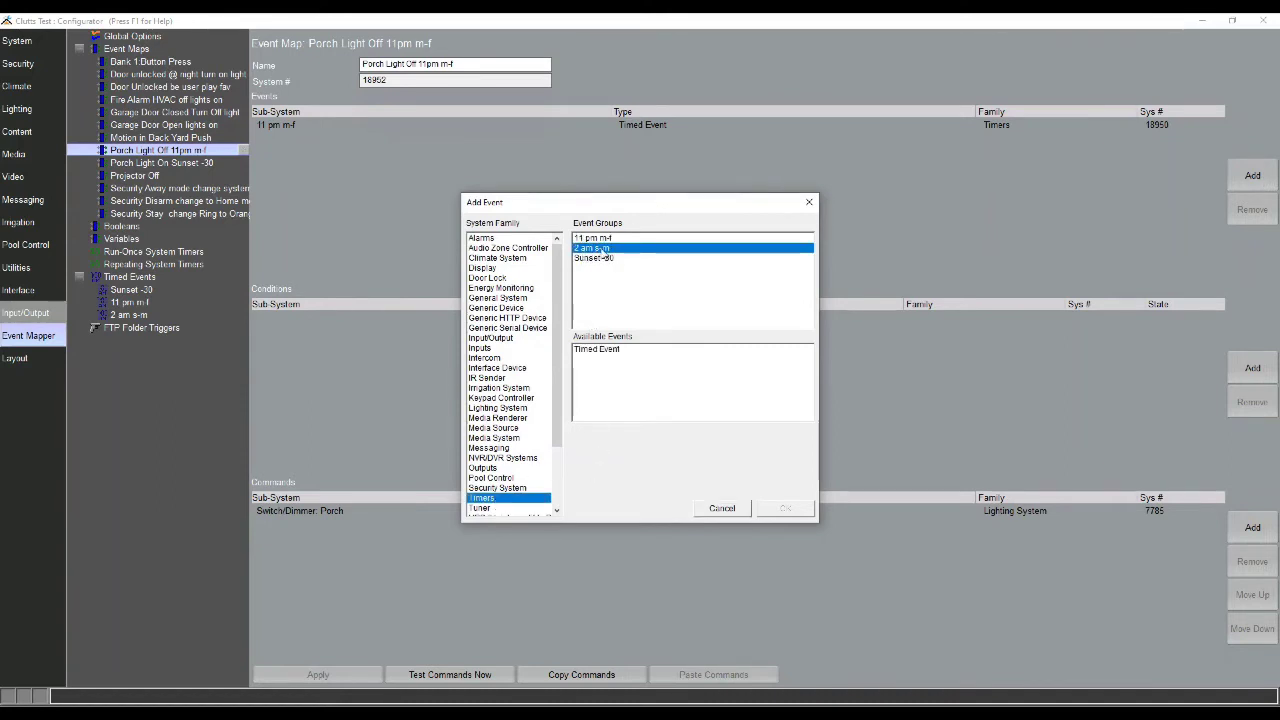
left_click(606, 350)
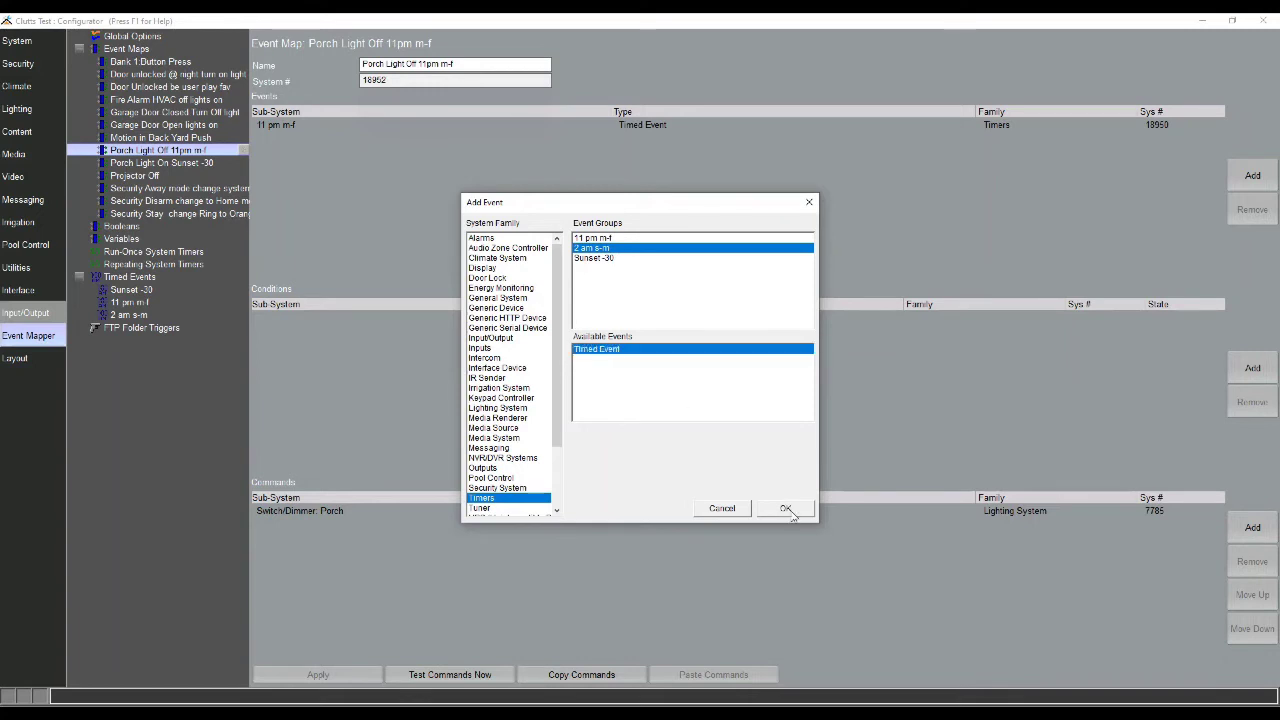
left_click(786, 508)
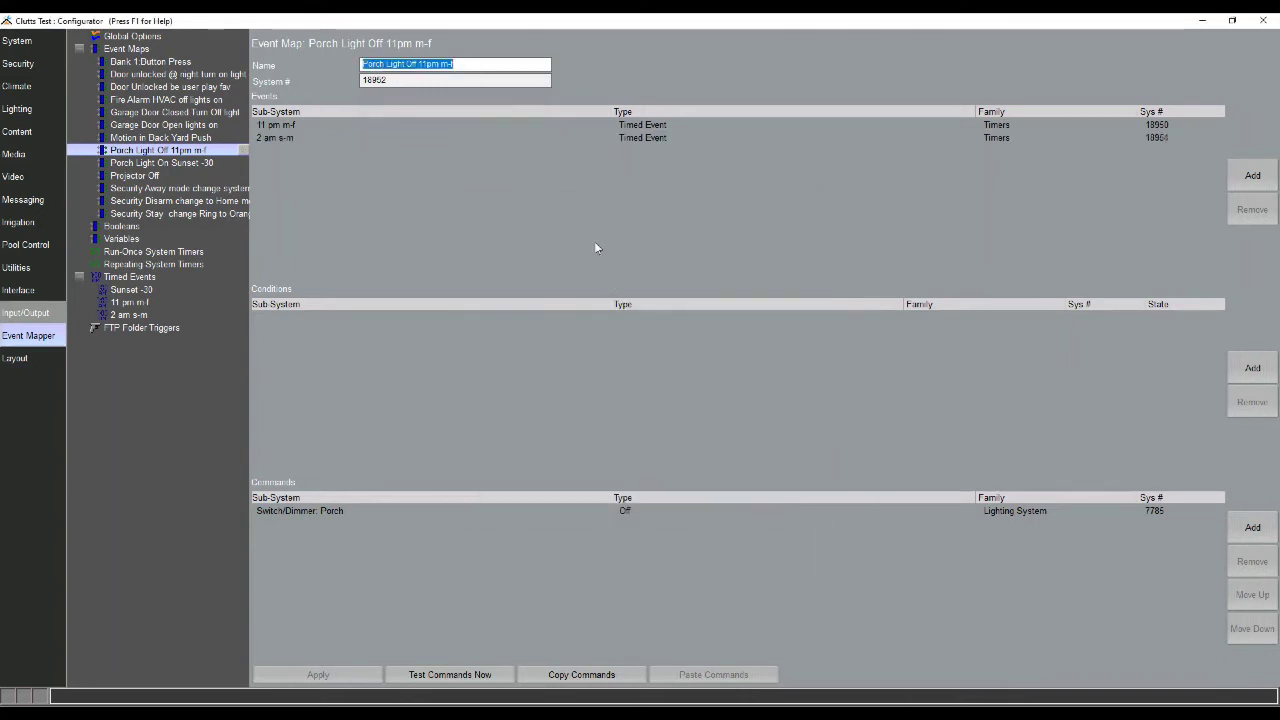
- Rename the event map to "Porch Light Off 11pm m-f/ 2am s-m" and apply the change
left_click(466, 63)
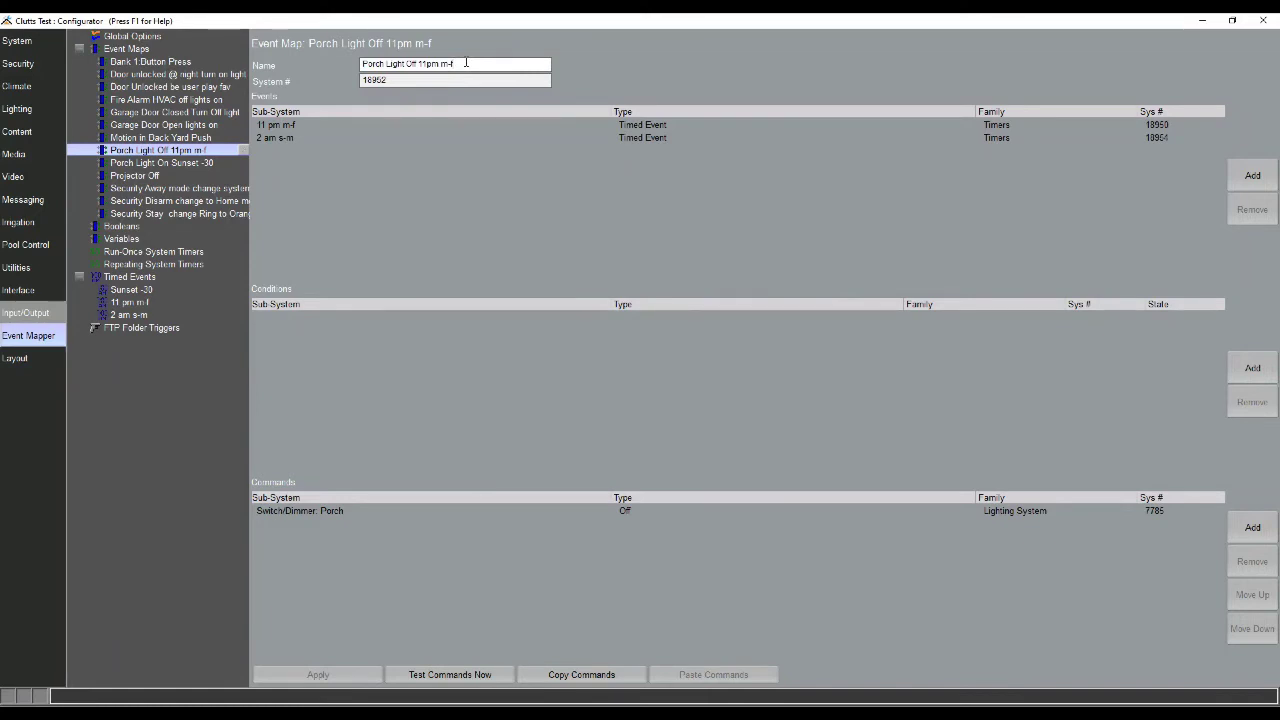
type("/2am s-m")
left_click(364, 678)
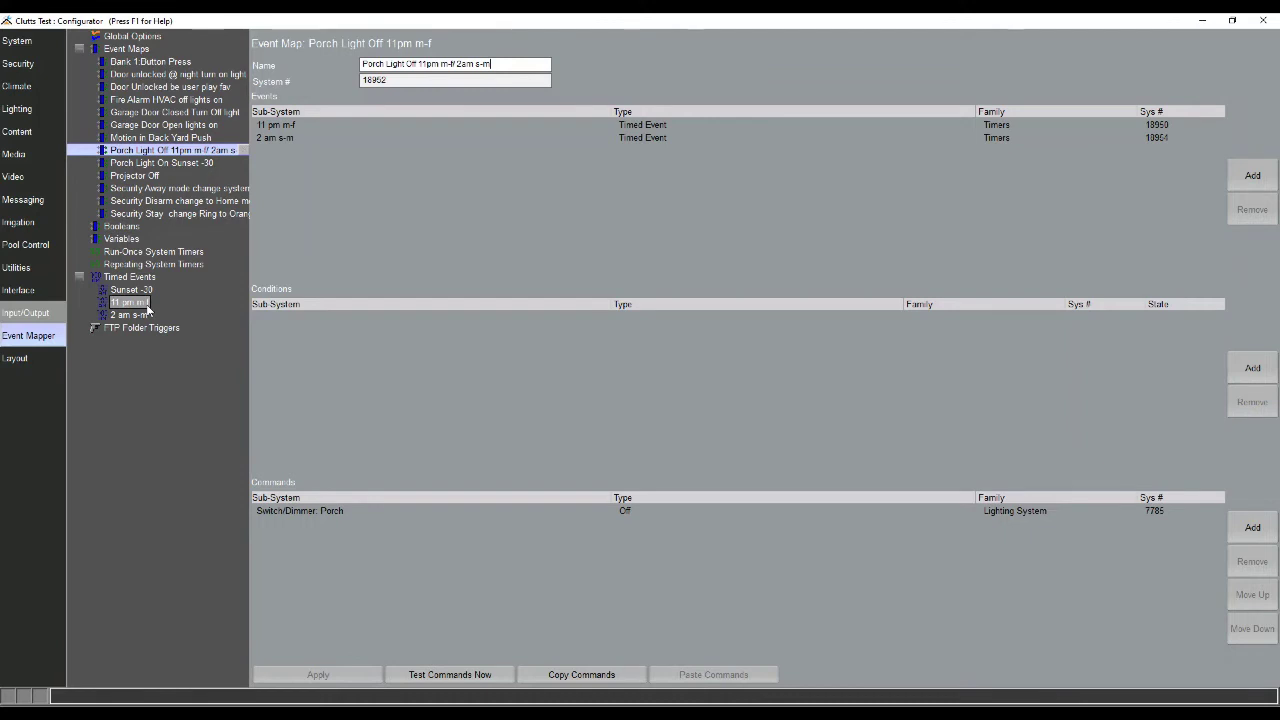
- Add a new run-once system timer named "Alarm Away 2min"
left_click(176, 189)
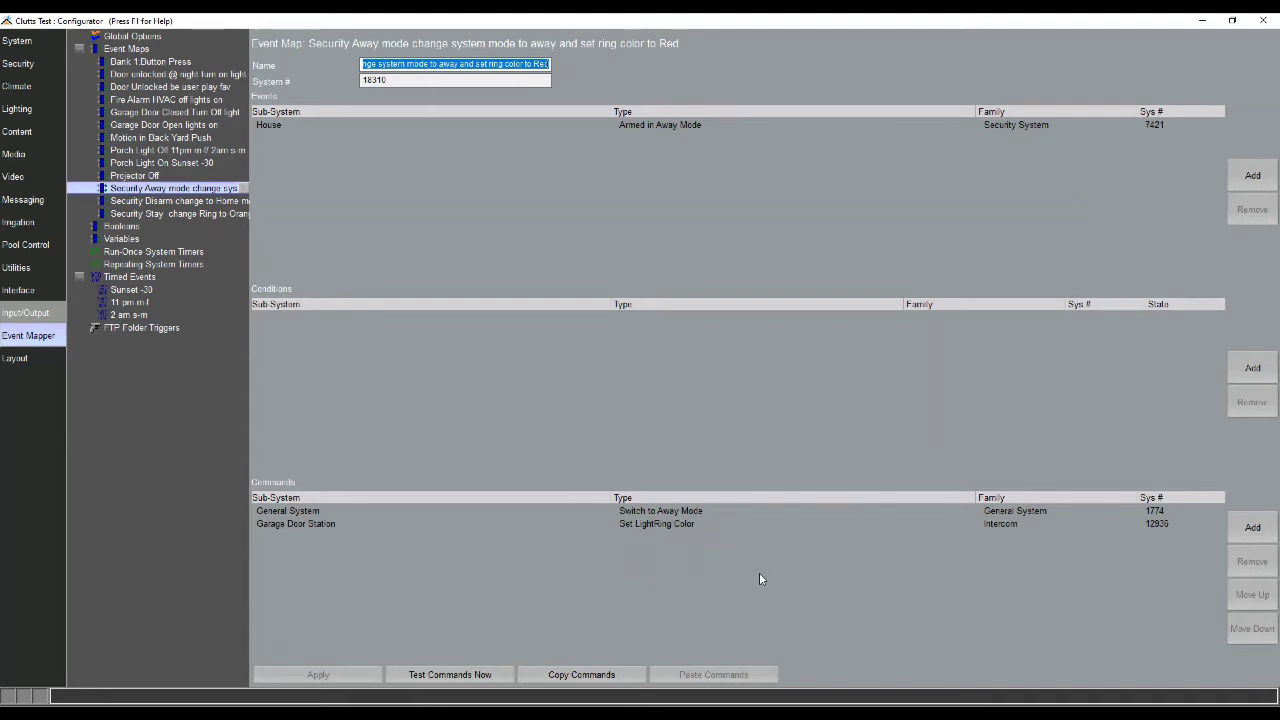
left_click(163, 254)
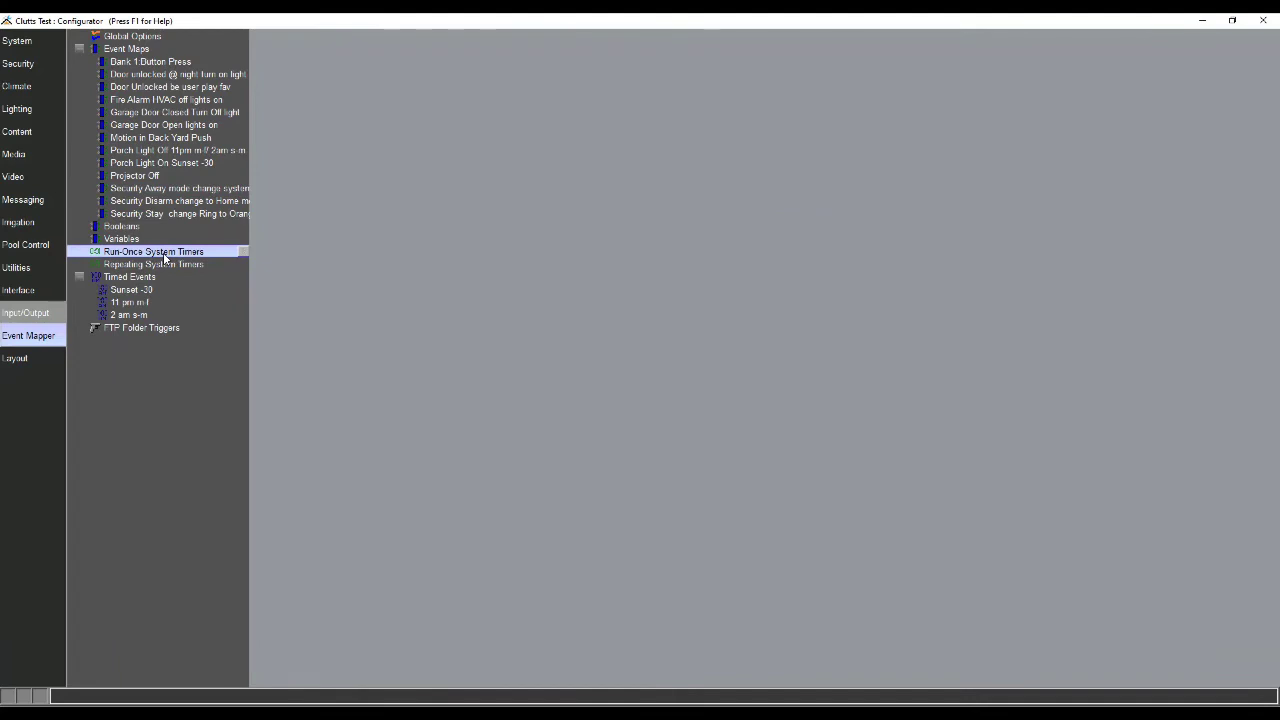
left_click(188, 262)
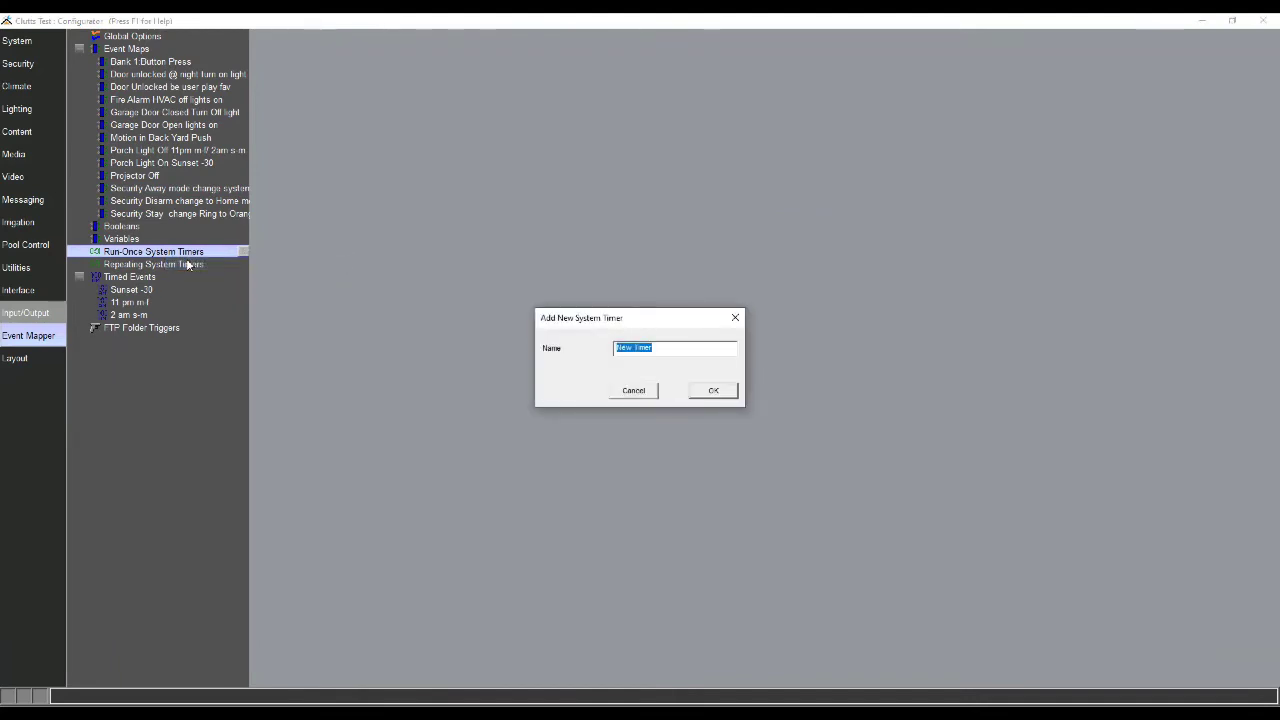
type("Alarm Away")
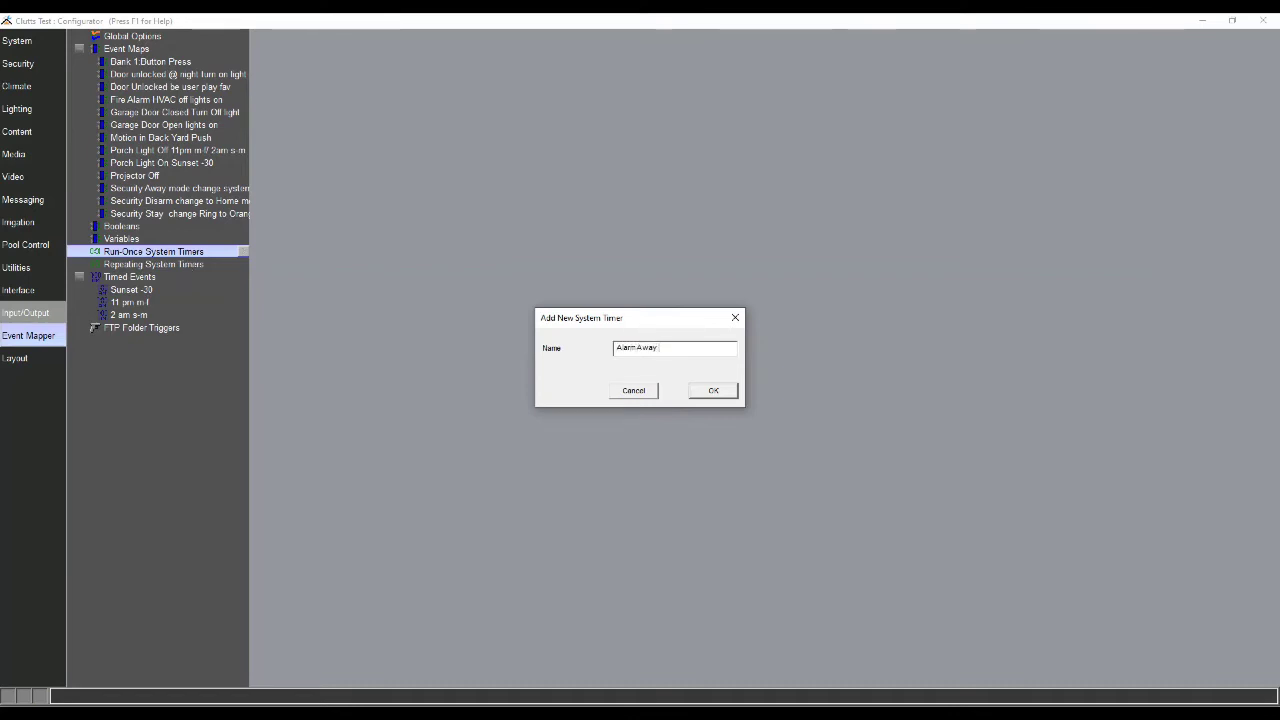
type(" 2min")
left_click(714, 392)
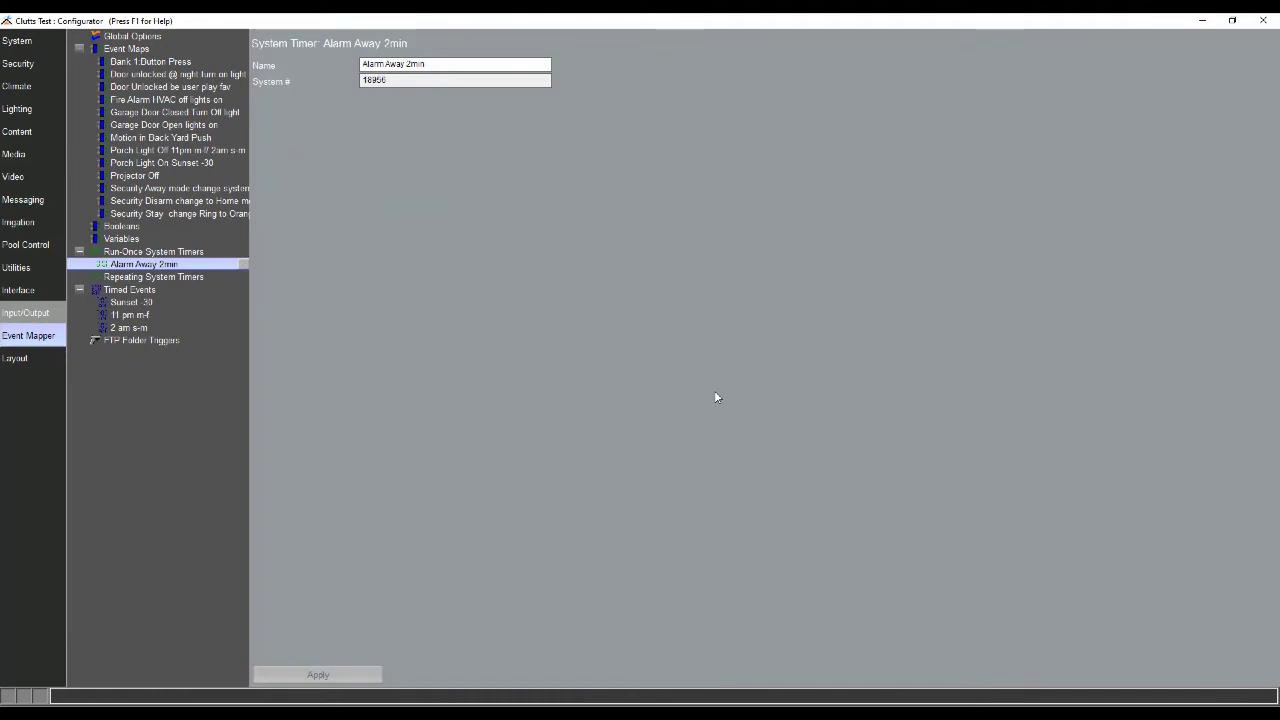
- Add a Timers command to the Security Away mode event map that starts the Alarm Away 2min timer at 2 minutes 0 seconds
left_click(172, 193)
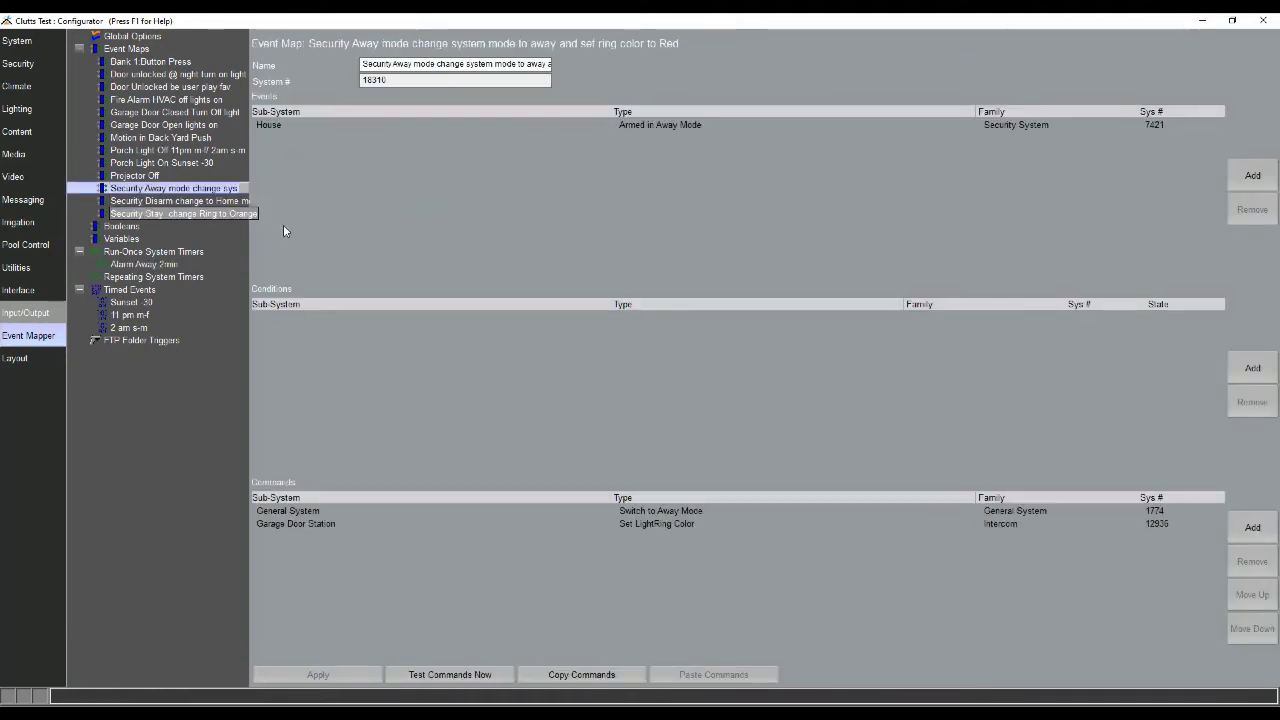
left_click(1250, 528)
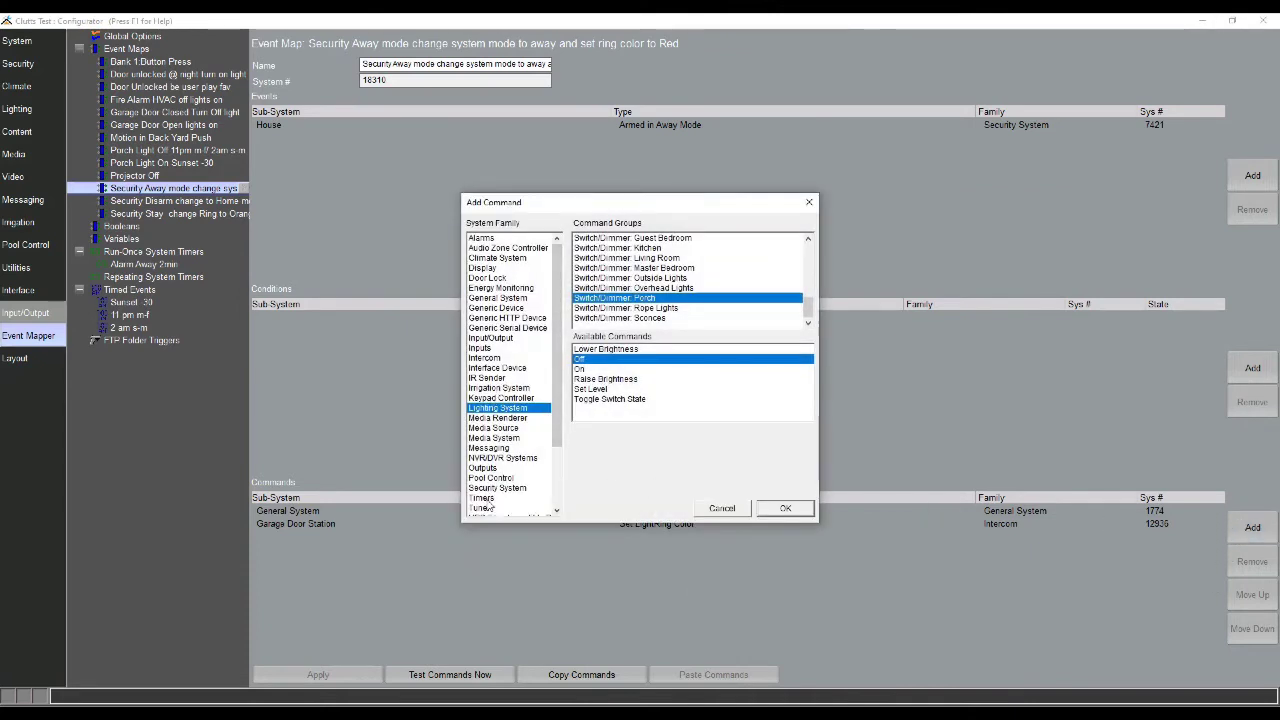
left_click(483, 497)
left_click(604, 240)
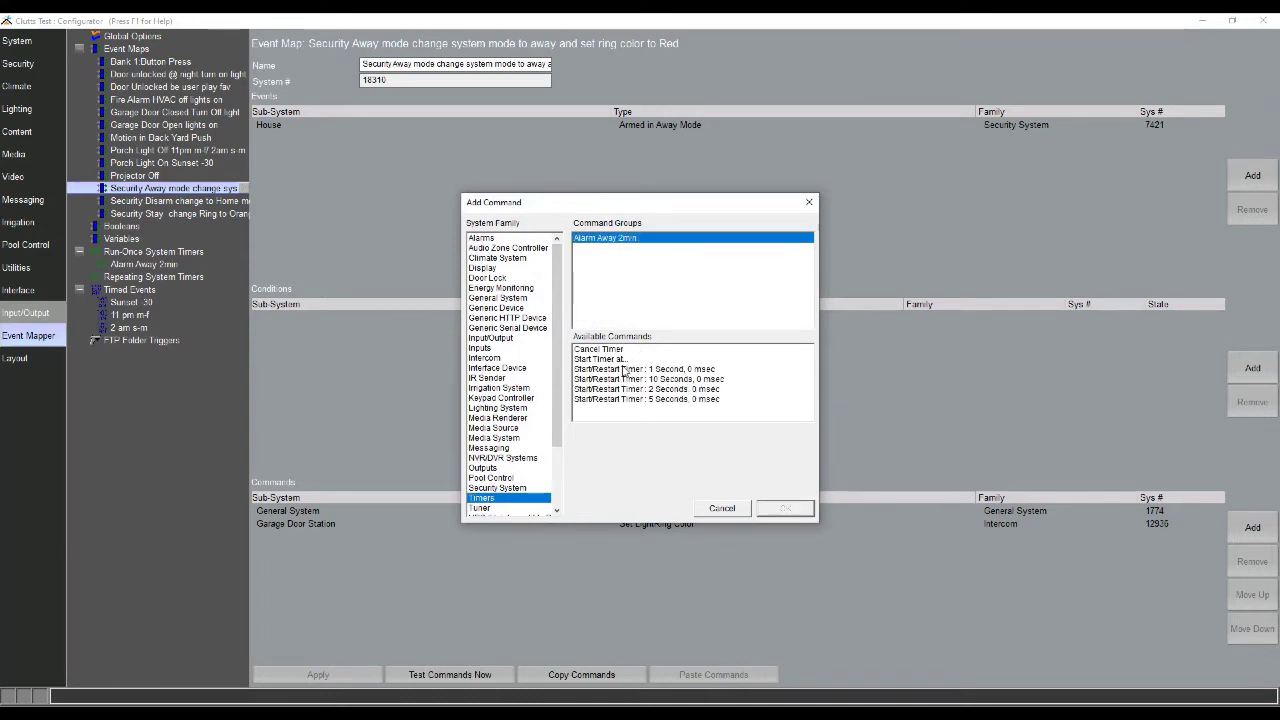
left_click(612, 359)
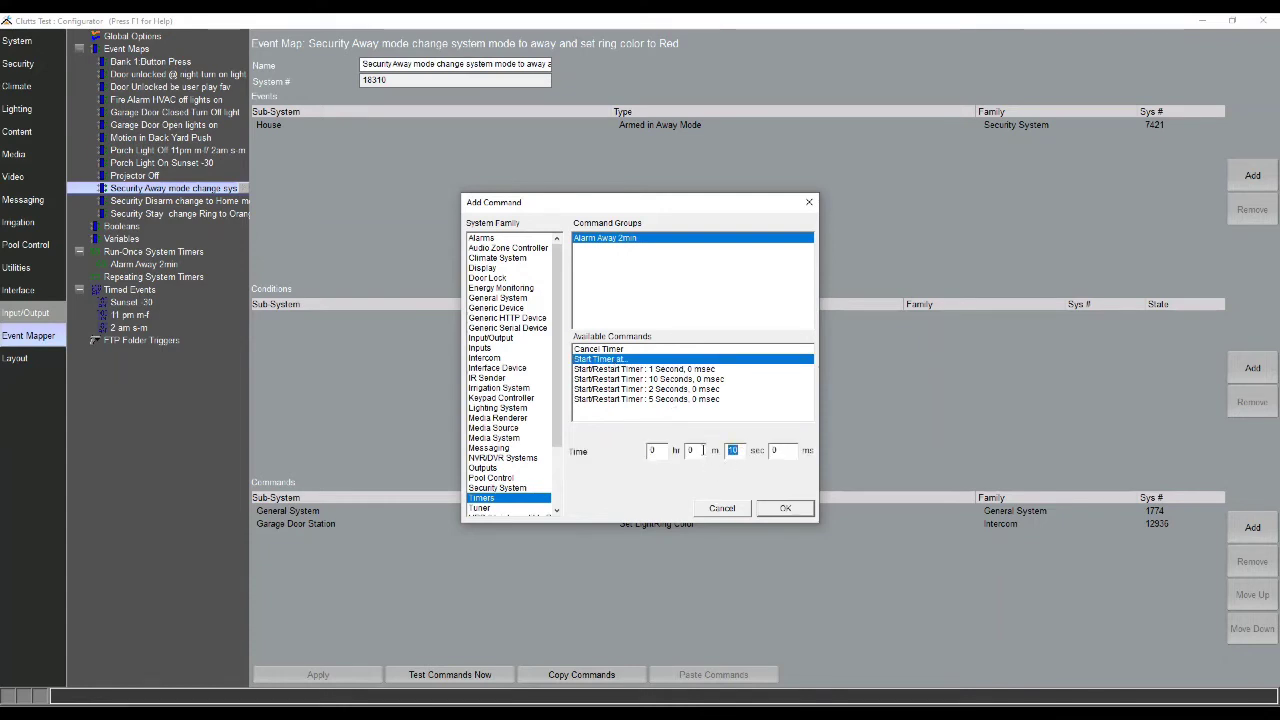
type("0")
left_click_drag(692, 450, 676, 454)
type("2")
left_click(786, 509)
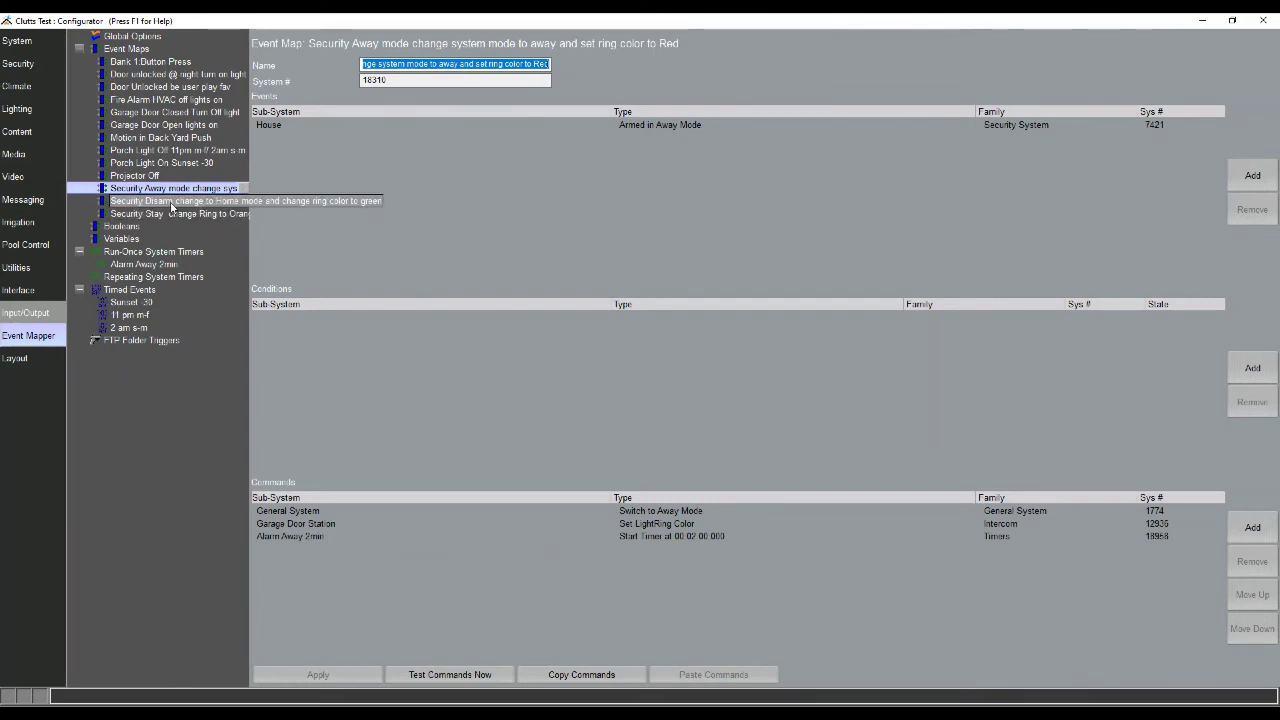
- Add a Timers command to the Security Disarm event map that cancels the Alarm Away 2min timer
left_click(172, 203)
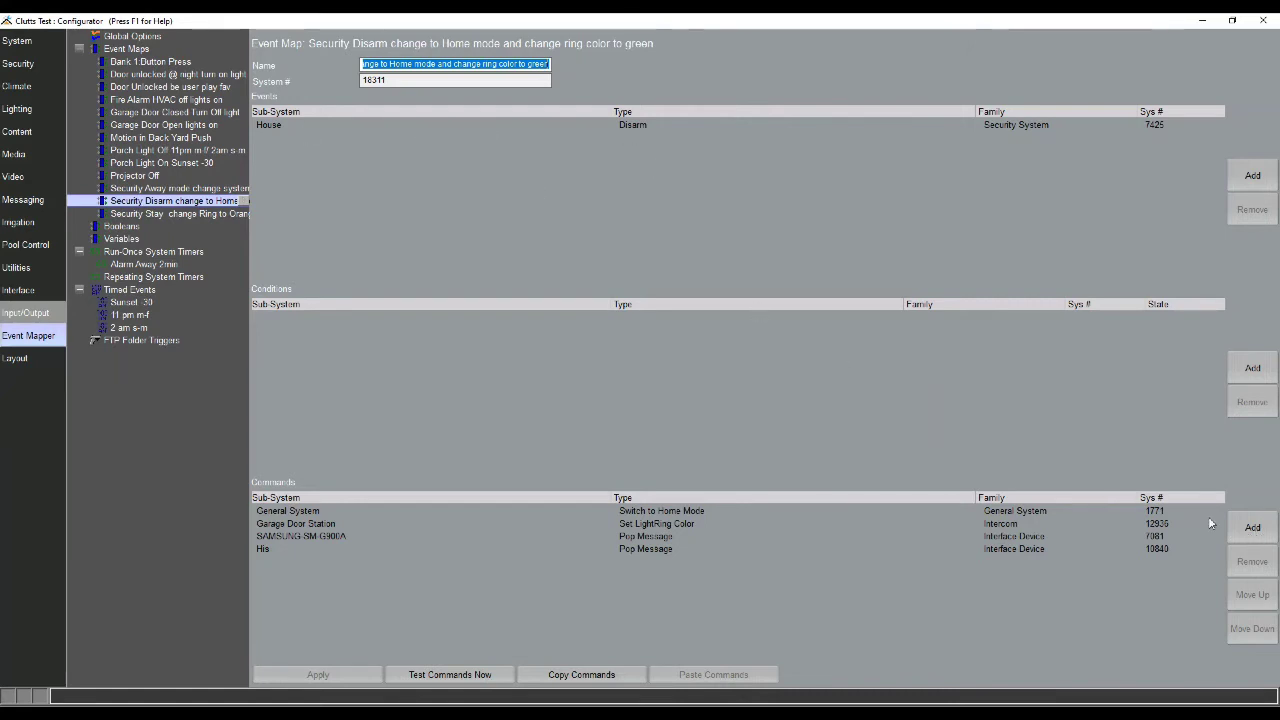
left_click(1252, 527)
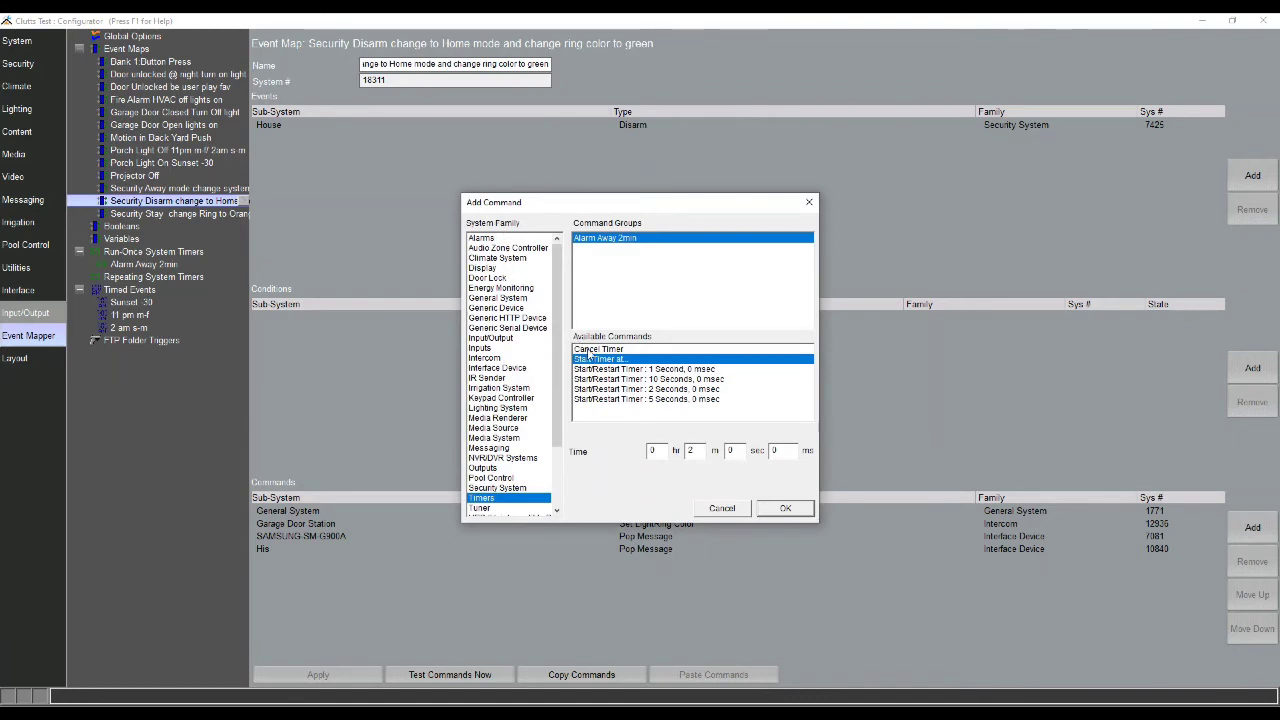
left_click(590, 349)
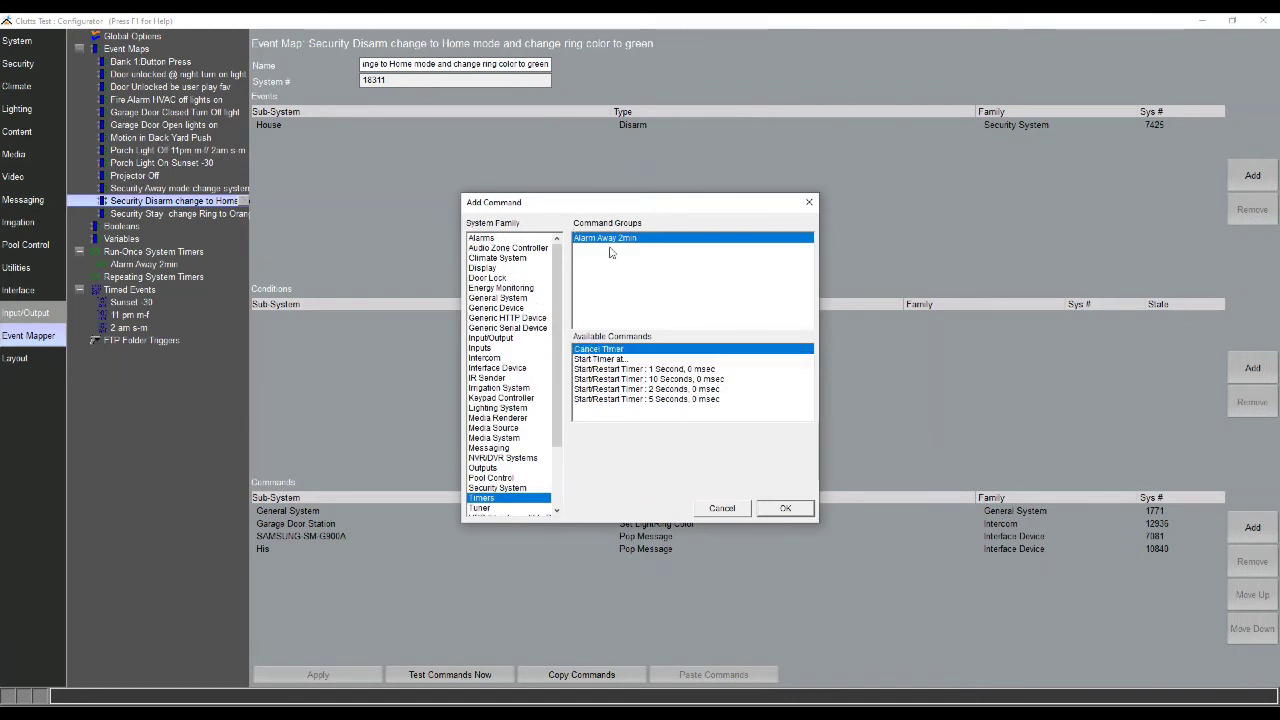
left_click(800, 509)
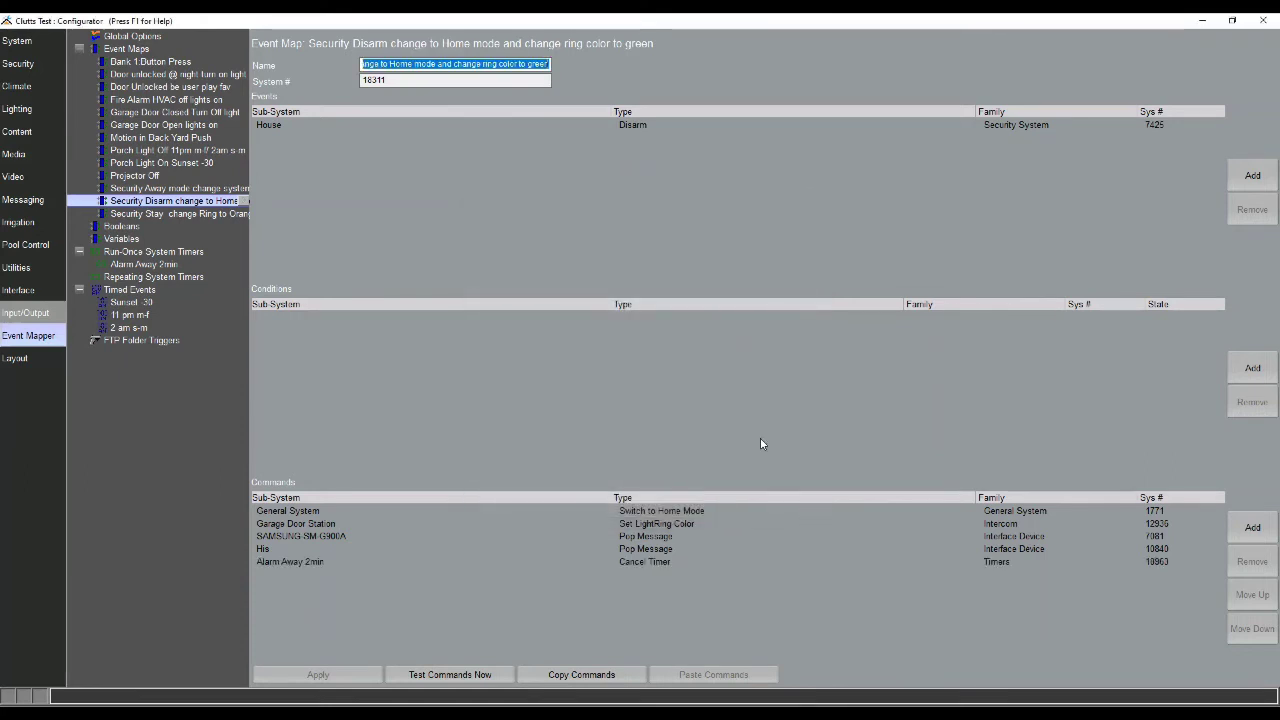
- Add a Cancel Timer command for the Alarm Away 2min timer to the Security Stay event map
left_click(175, 216)
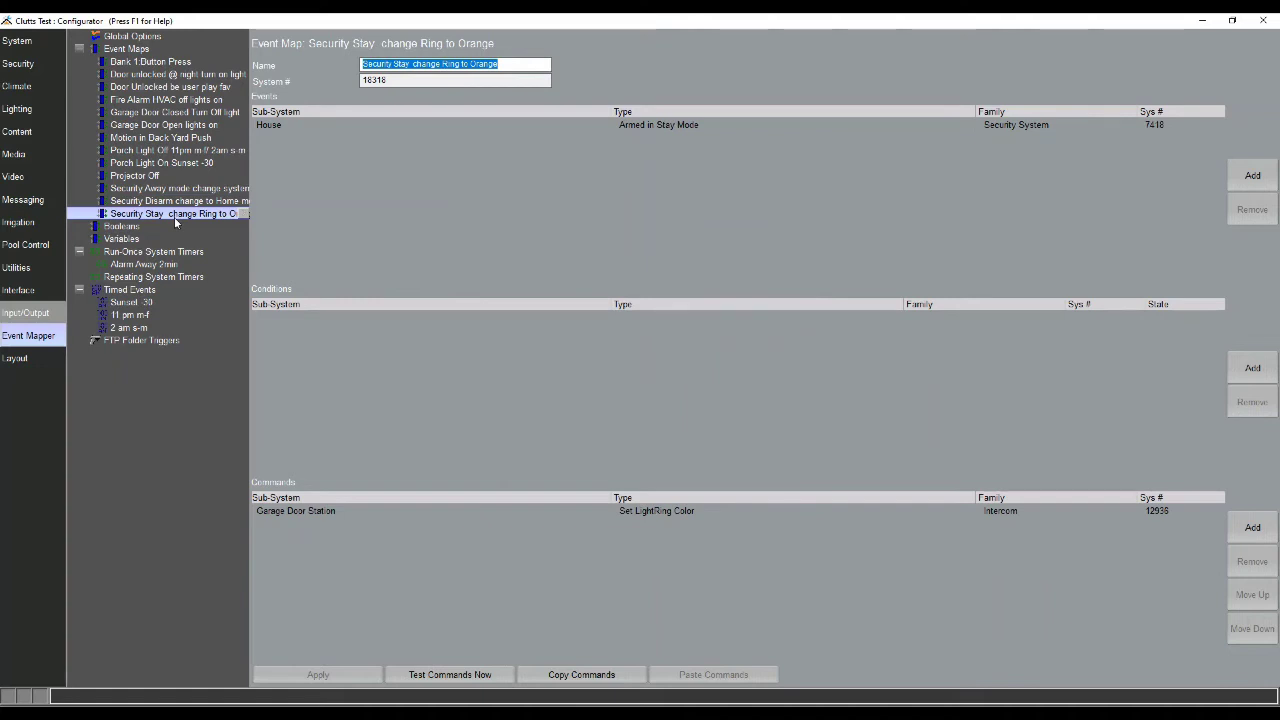
left_click(1252, 527)
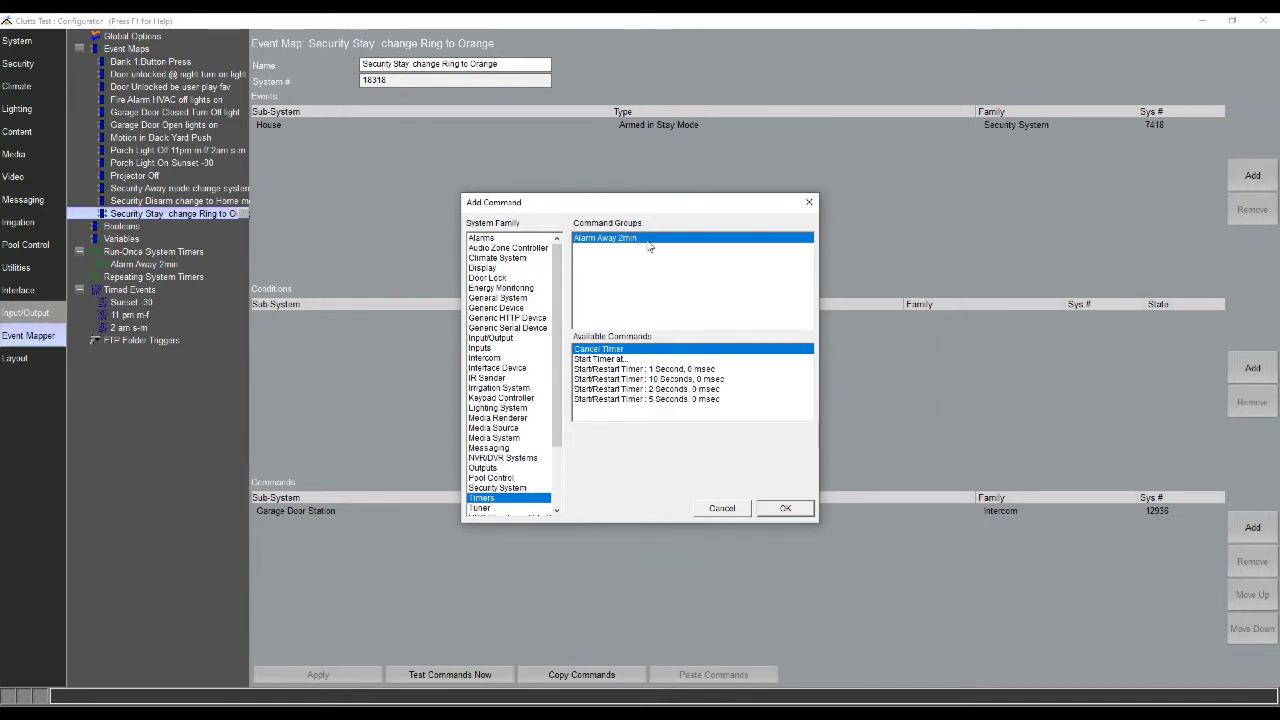
left_click(780, 509)
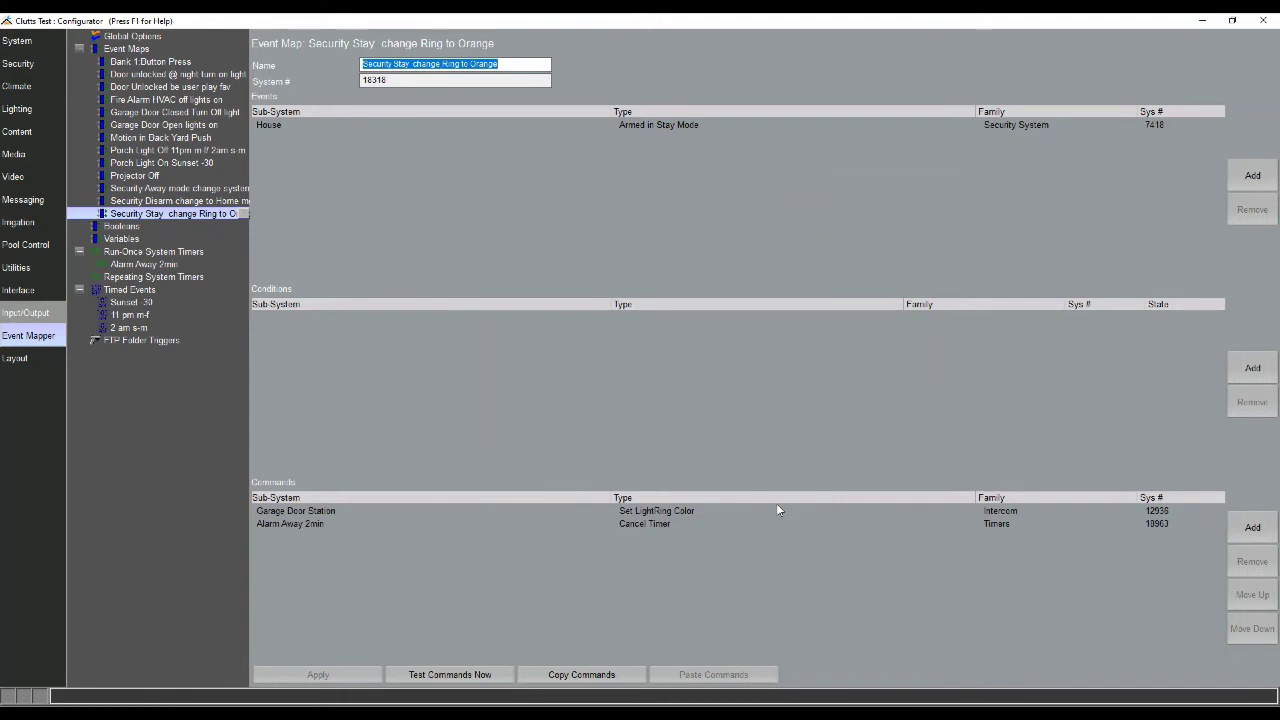
- Create a new event map named "Away Mode timer expired turn off"
right_click(133, 55)
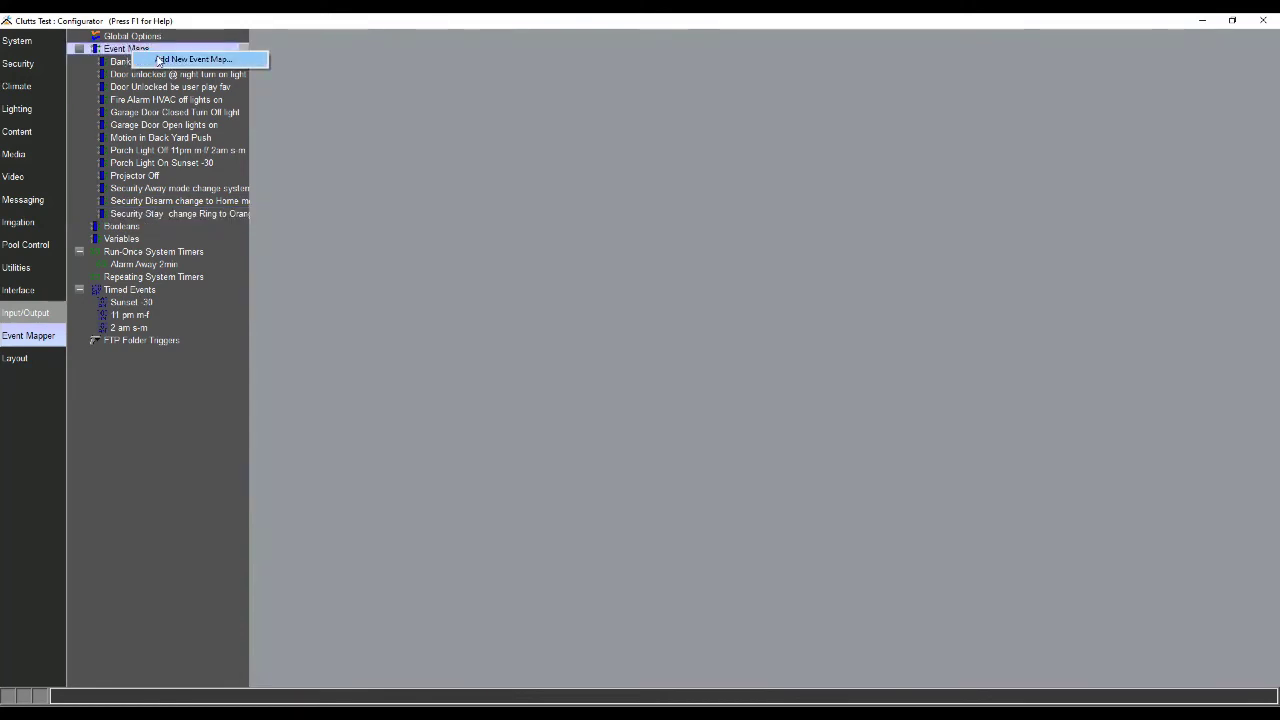
left_click(158, 60)
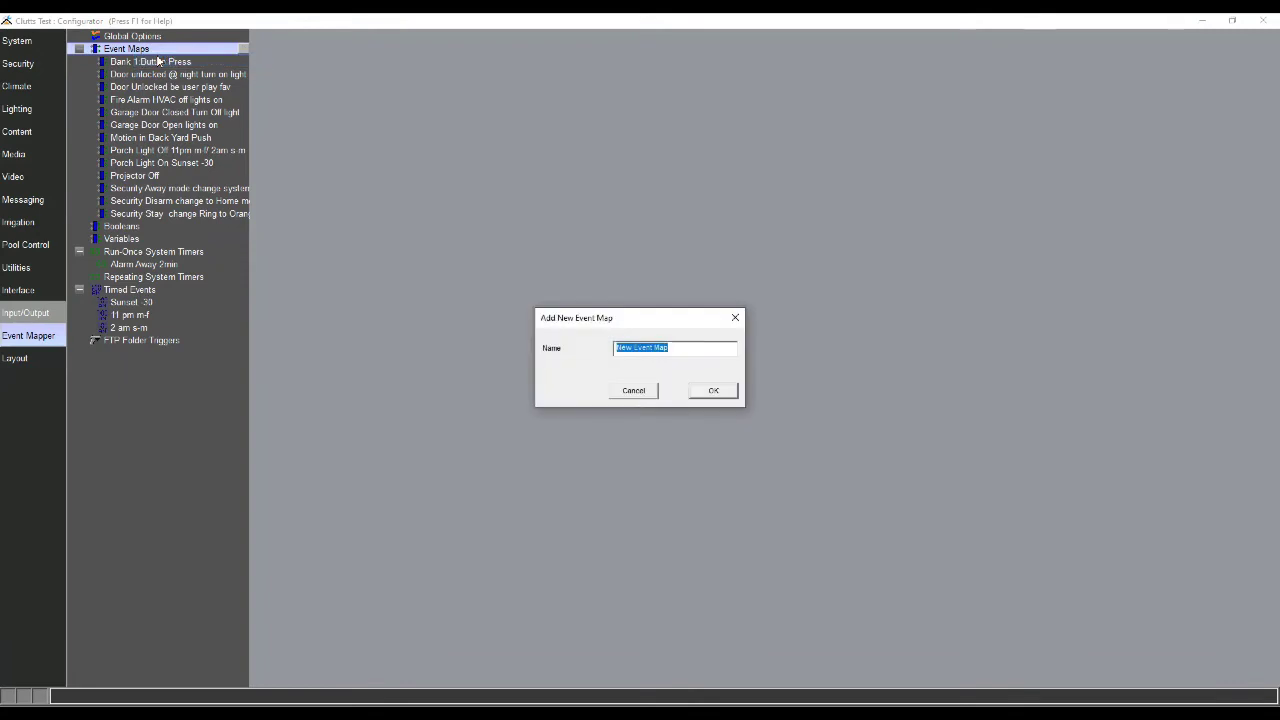
type("A")
type("ay Mode")
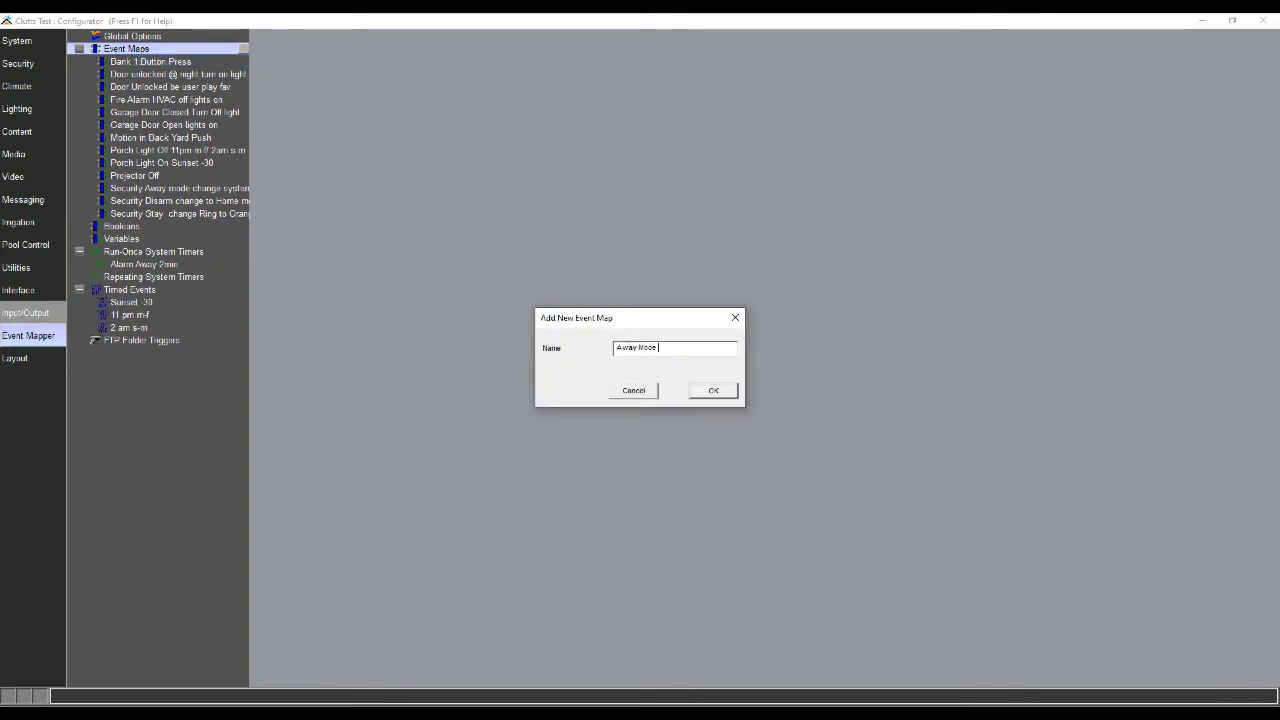
type(" timer expired turn off")
key("Return")
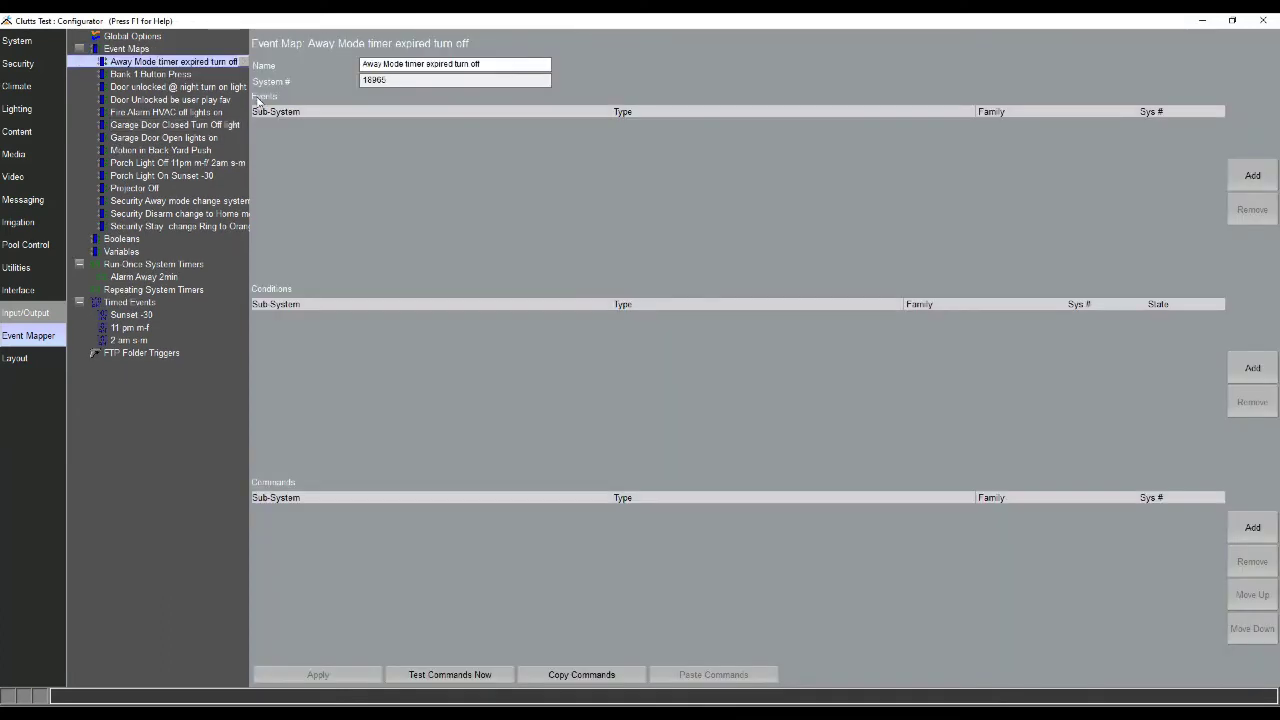
- Add the Alarm Away 2min timer's Timer Expired event as the trigger of the Away Mode timer expired event map
left_click(1250, 177)
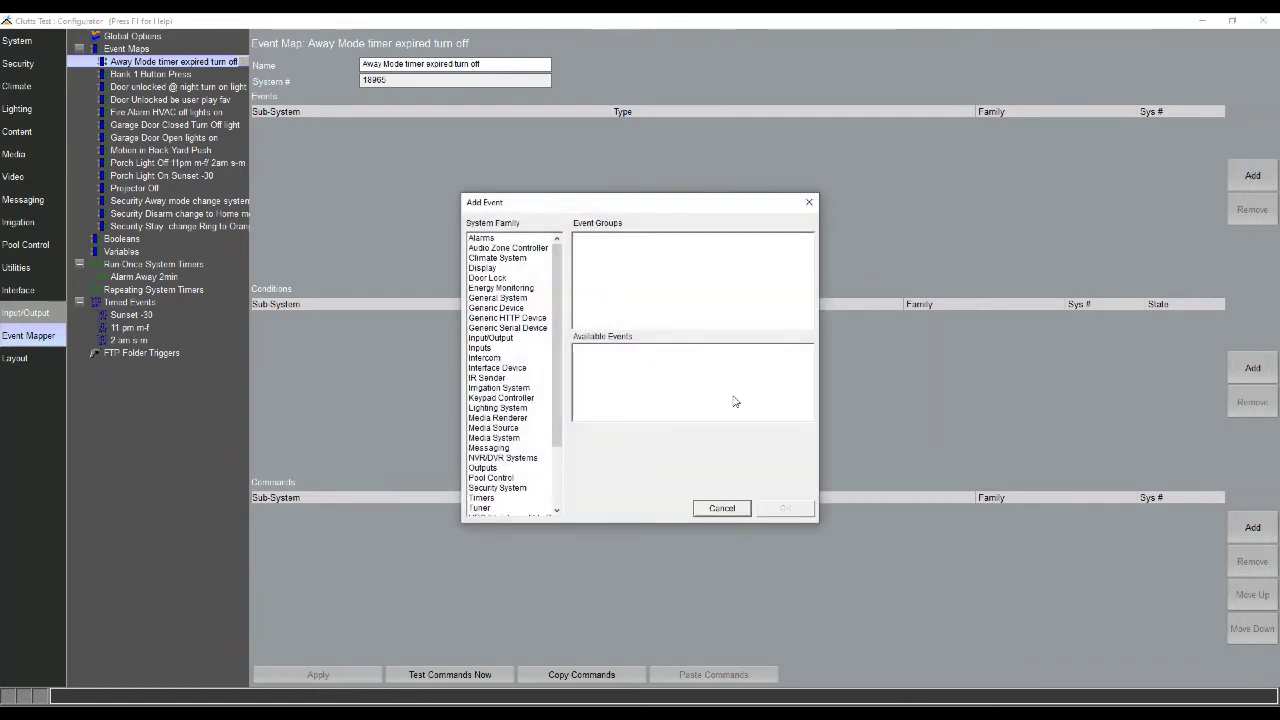
left_click(481, 498)
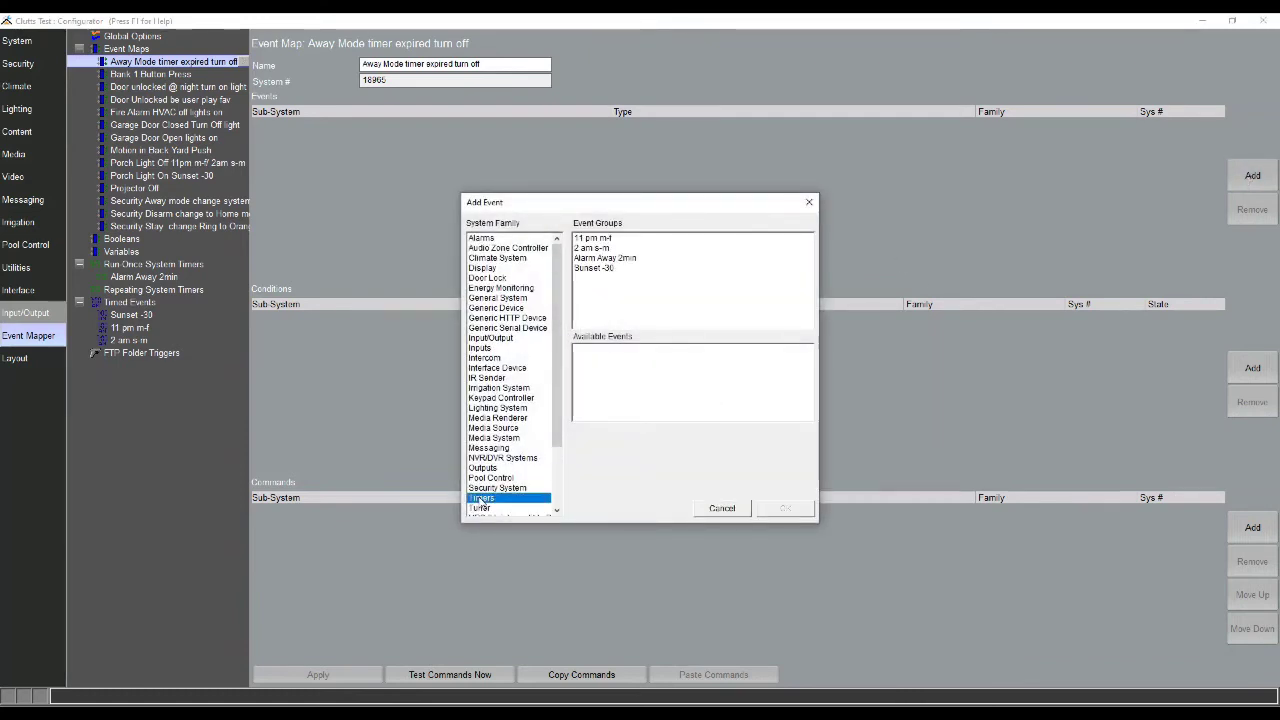
left_click(626, 260)
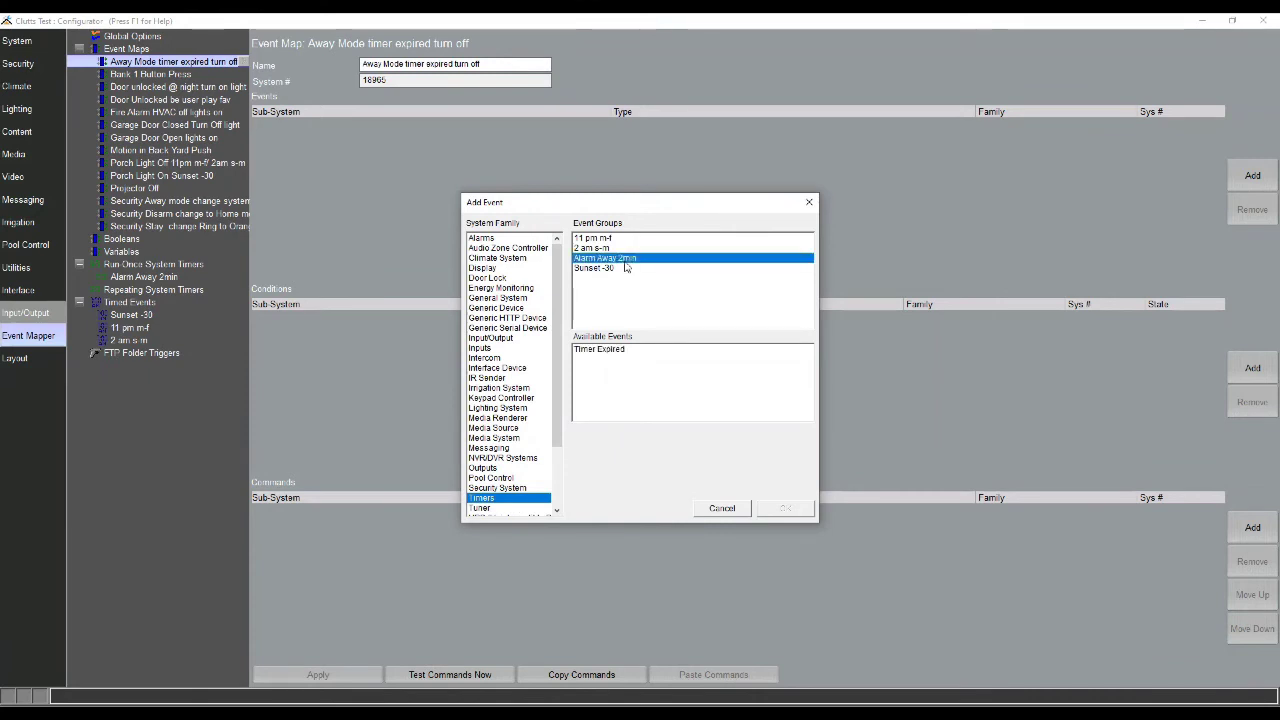
left_click(620, 355)
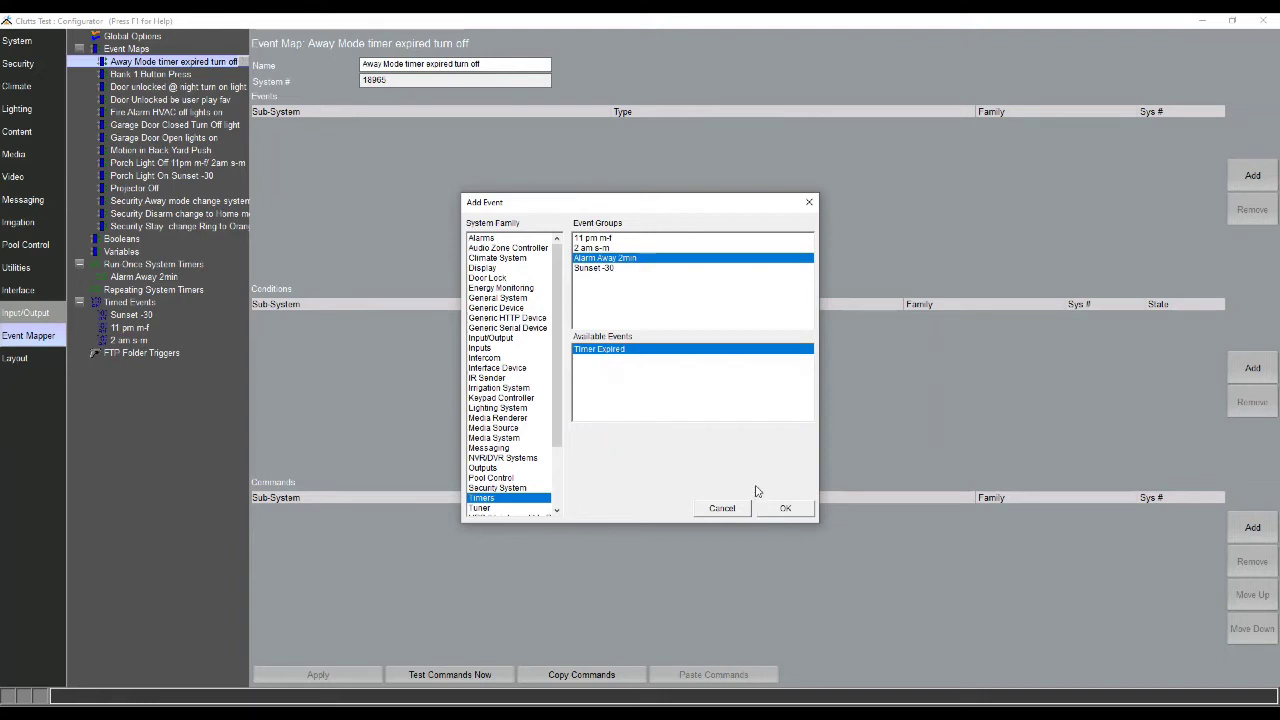
left_click(777, 510)
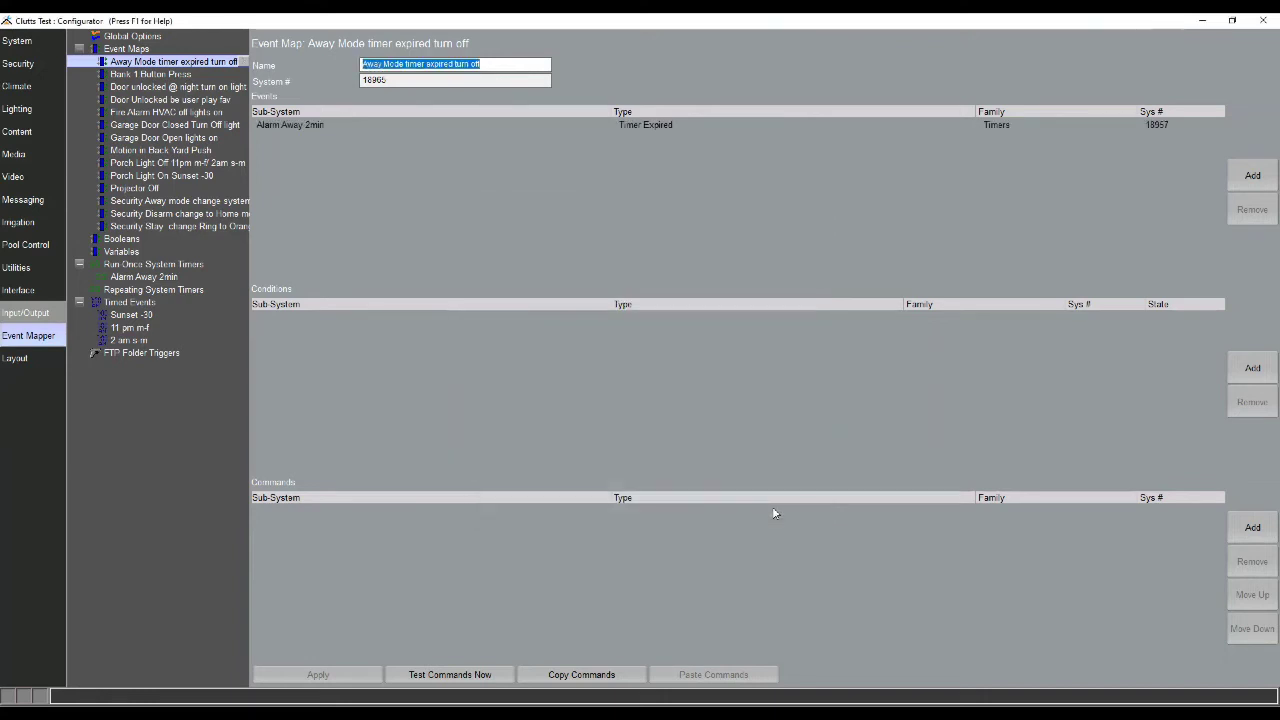
- Add a Lighting System command to the Away Mode timer expired event map that presses the All Off custom scene's button
left_click(1254, 530)
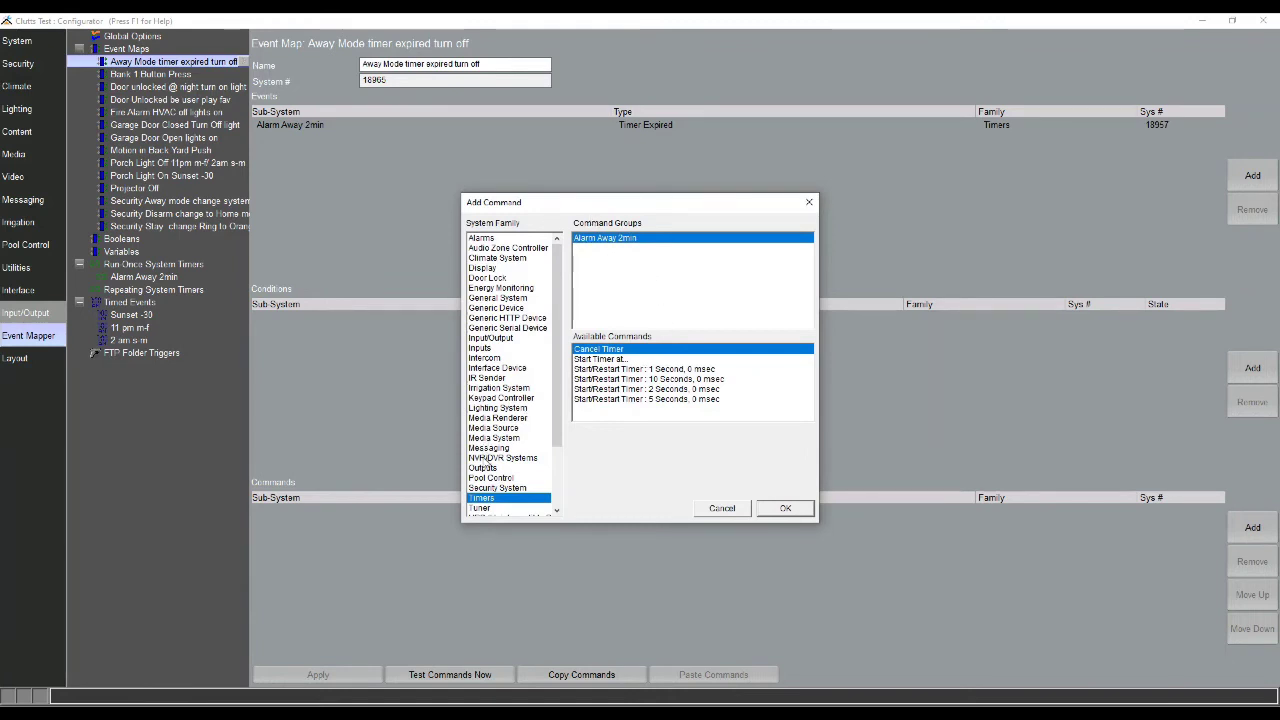
left_click(494, 408)
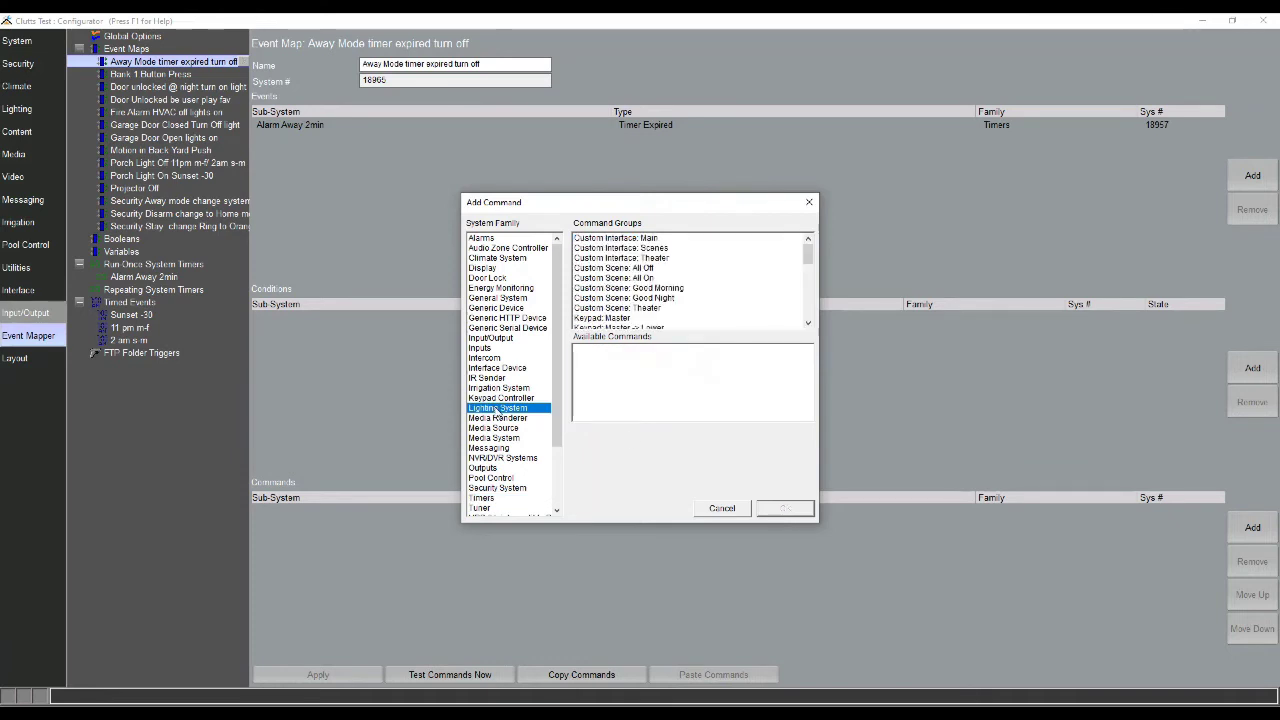
left_click(614, 268)
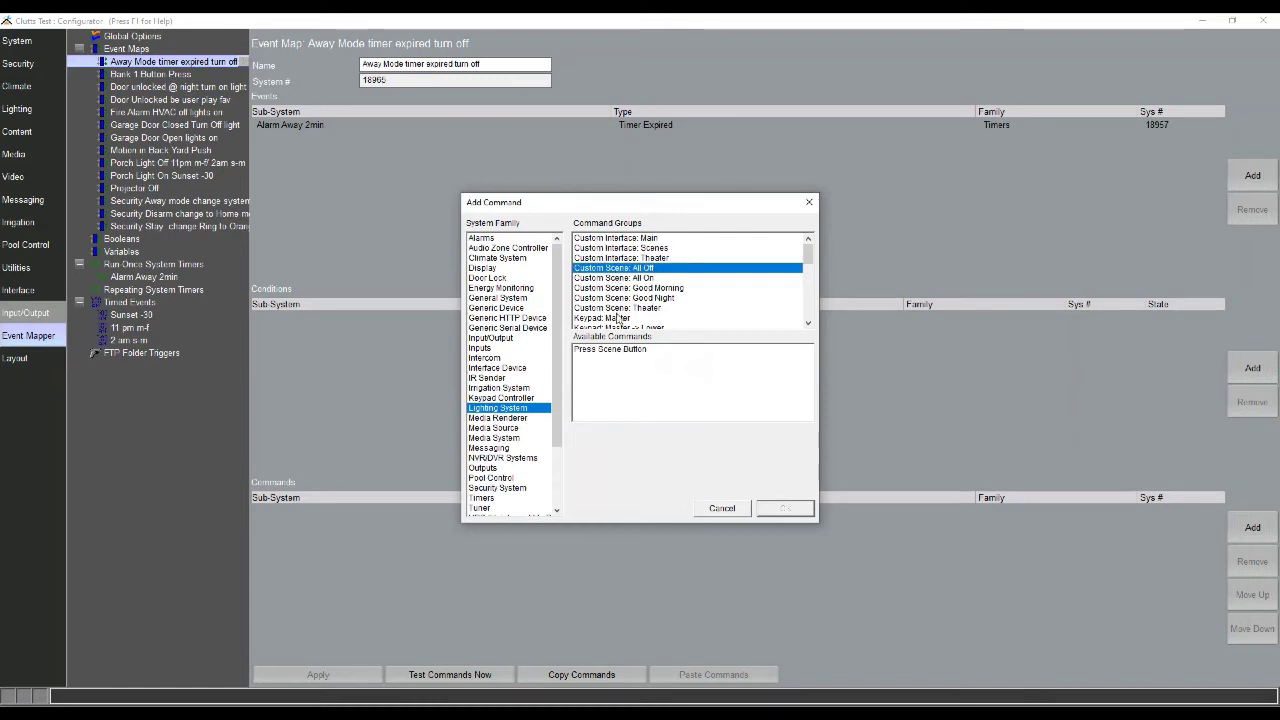
left_click(616, 351)
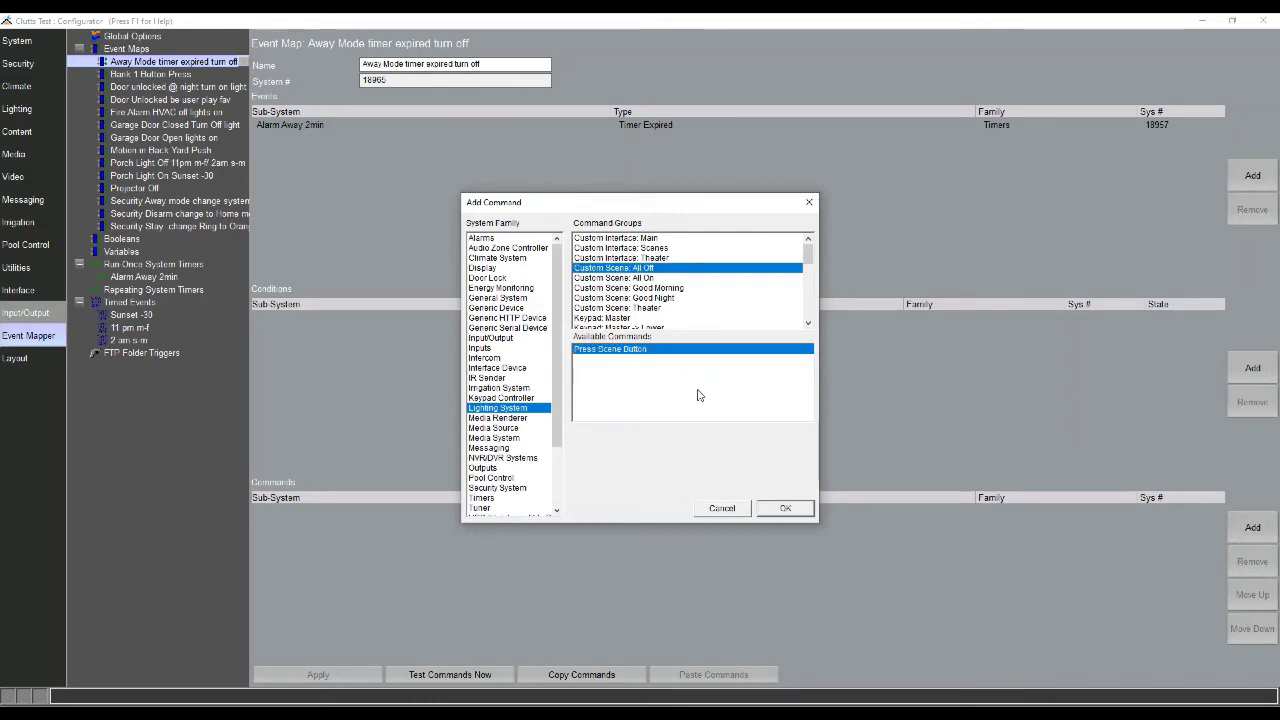
left_click(767, 510)
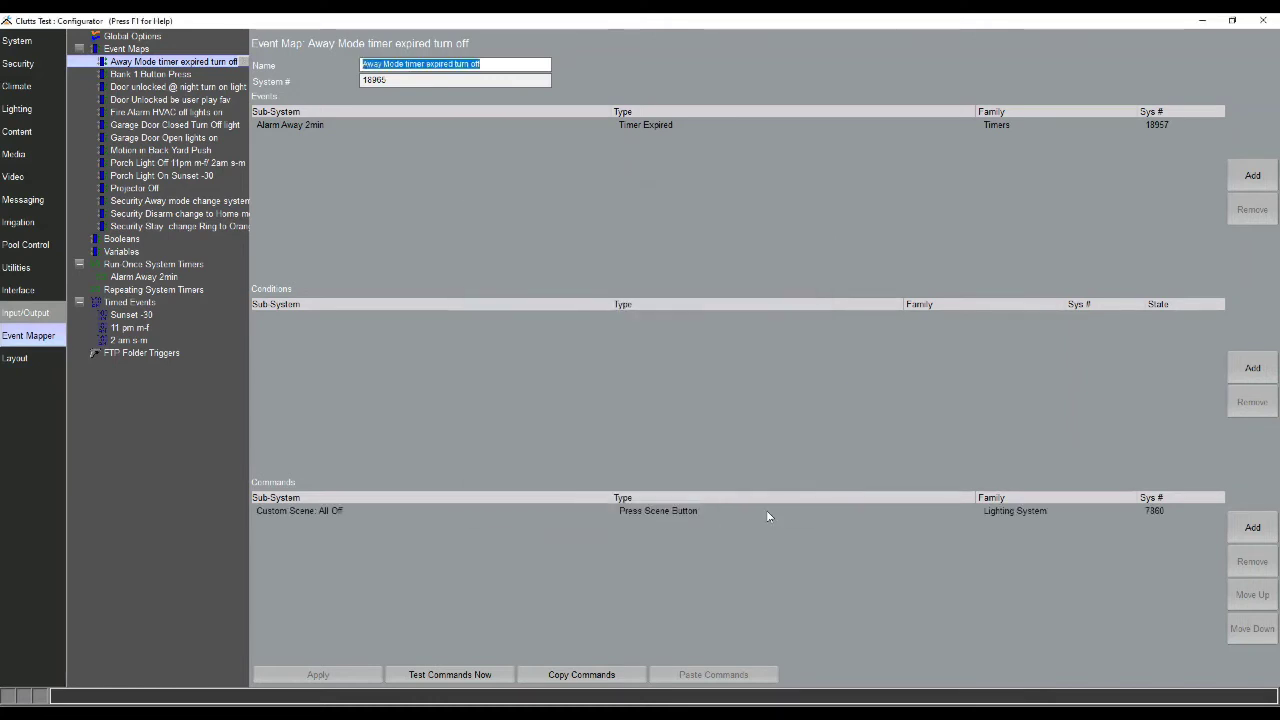
- Add Audio Zone Controller Turn Off commands for the Office zone and the Theater AVR's Theater zone to the event map
left_click(1250, 538)
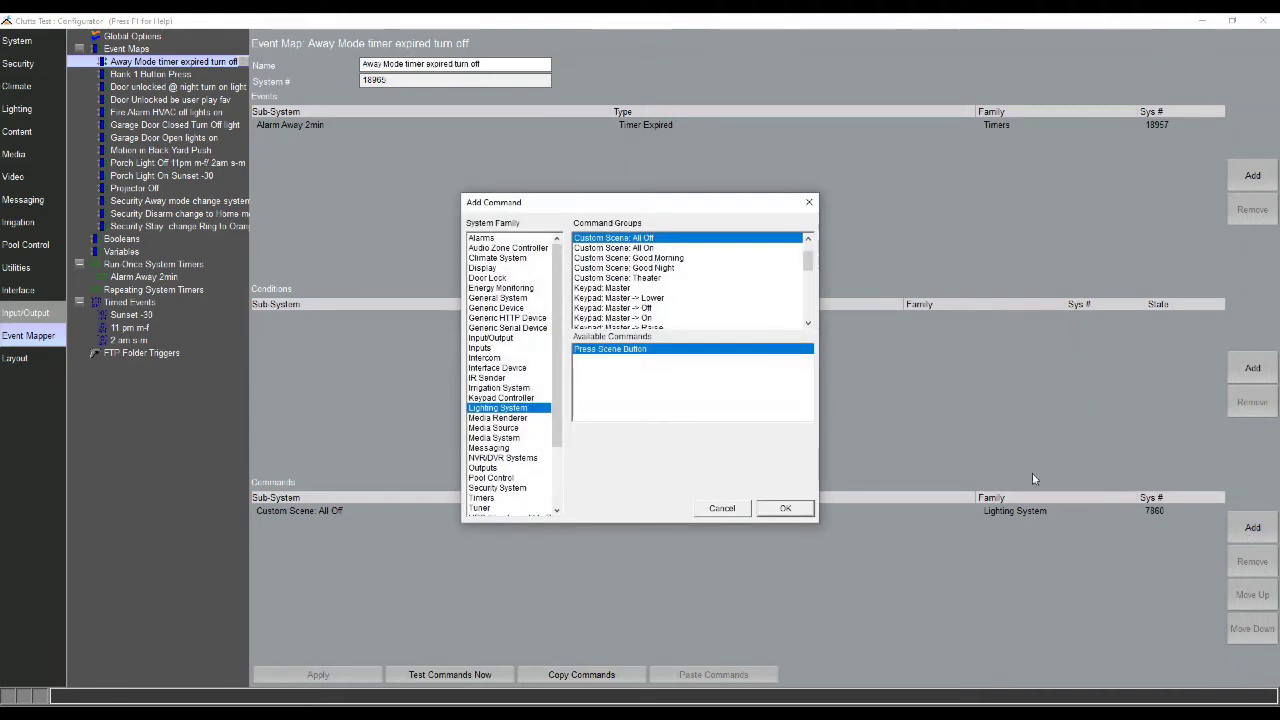
left_click(533, 251)
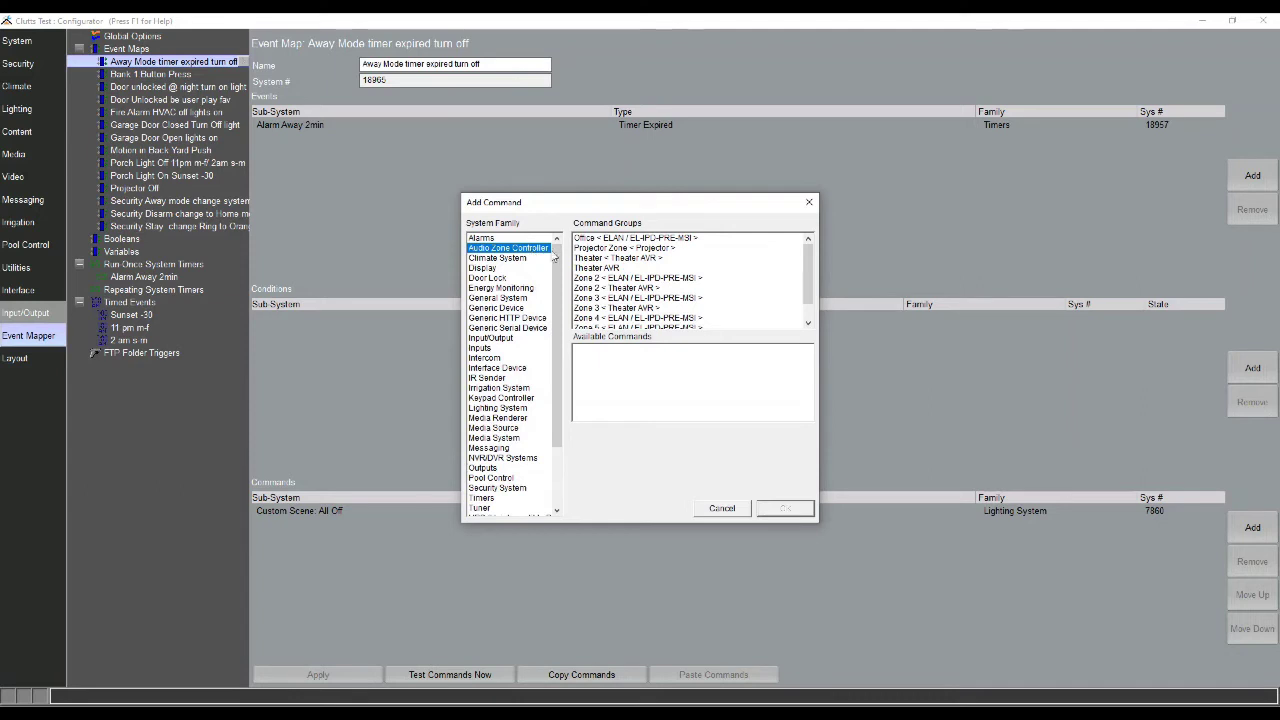
left_click(597, 240)
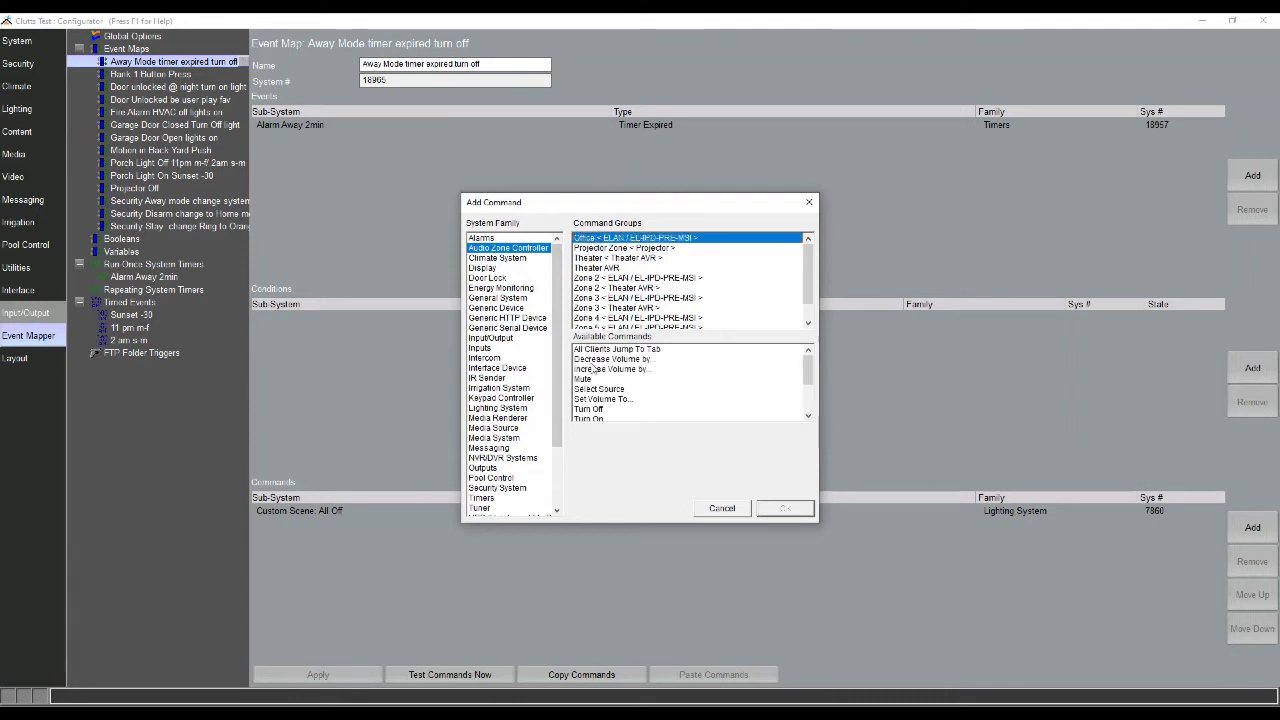
left_click(597, 410)
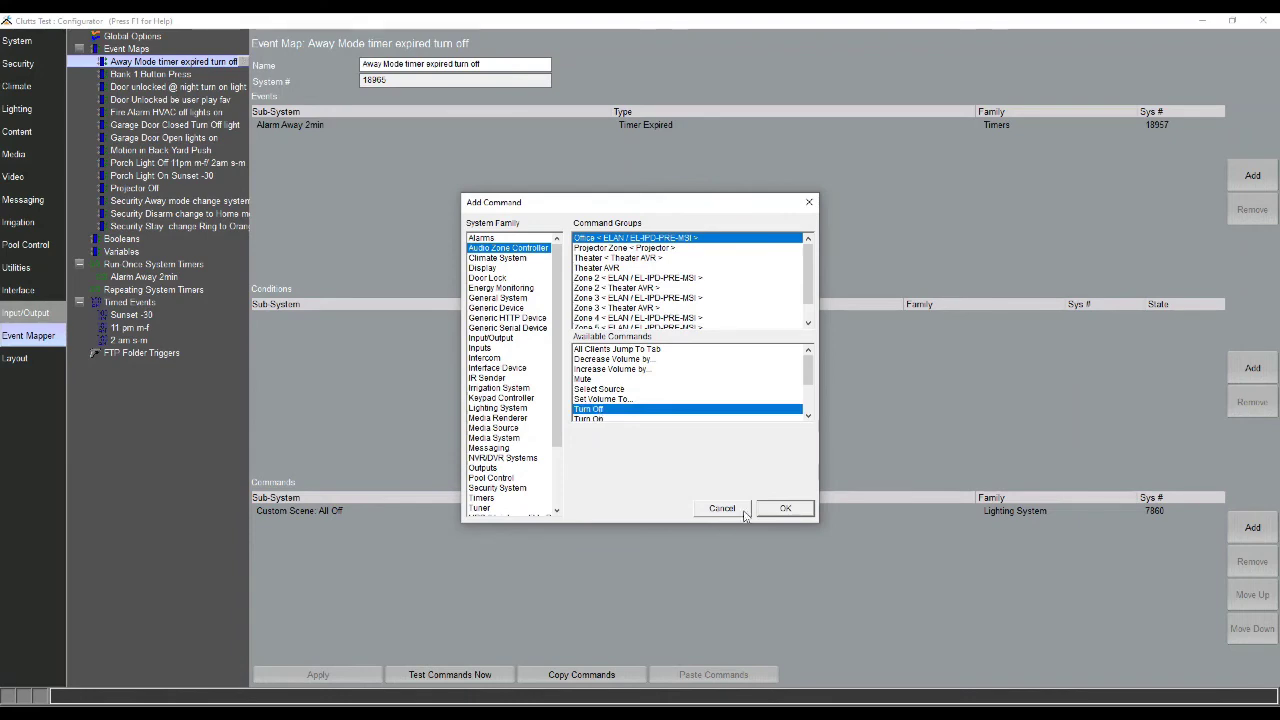
left_click(775, 510)
left_click(1250, 529)
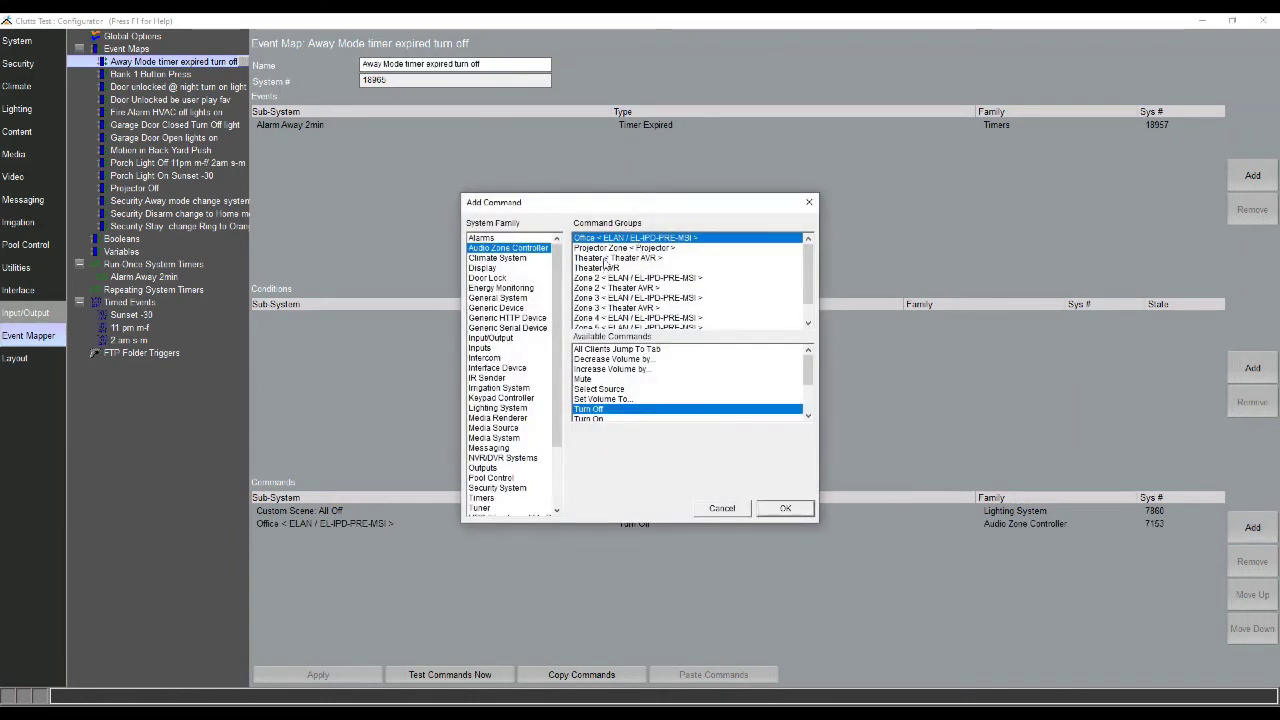
left_click(605, 258)
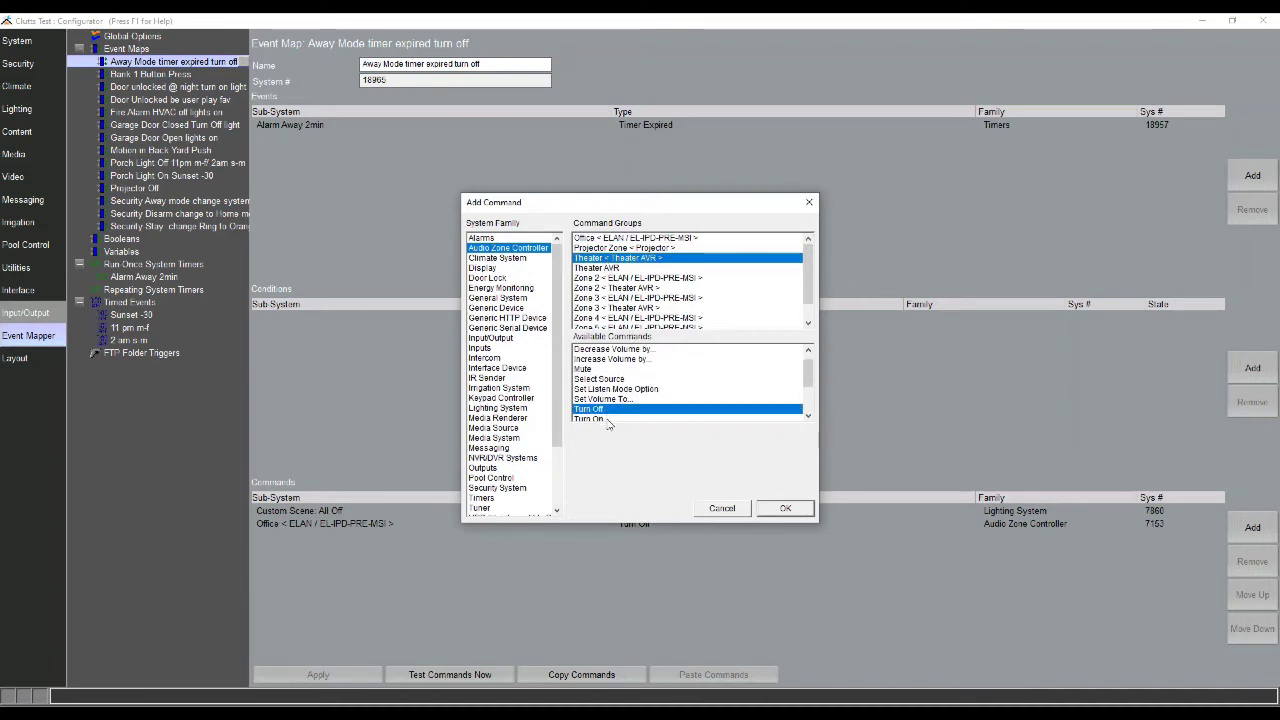
left_click(786, 508)
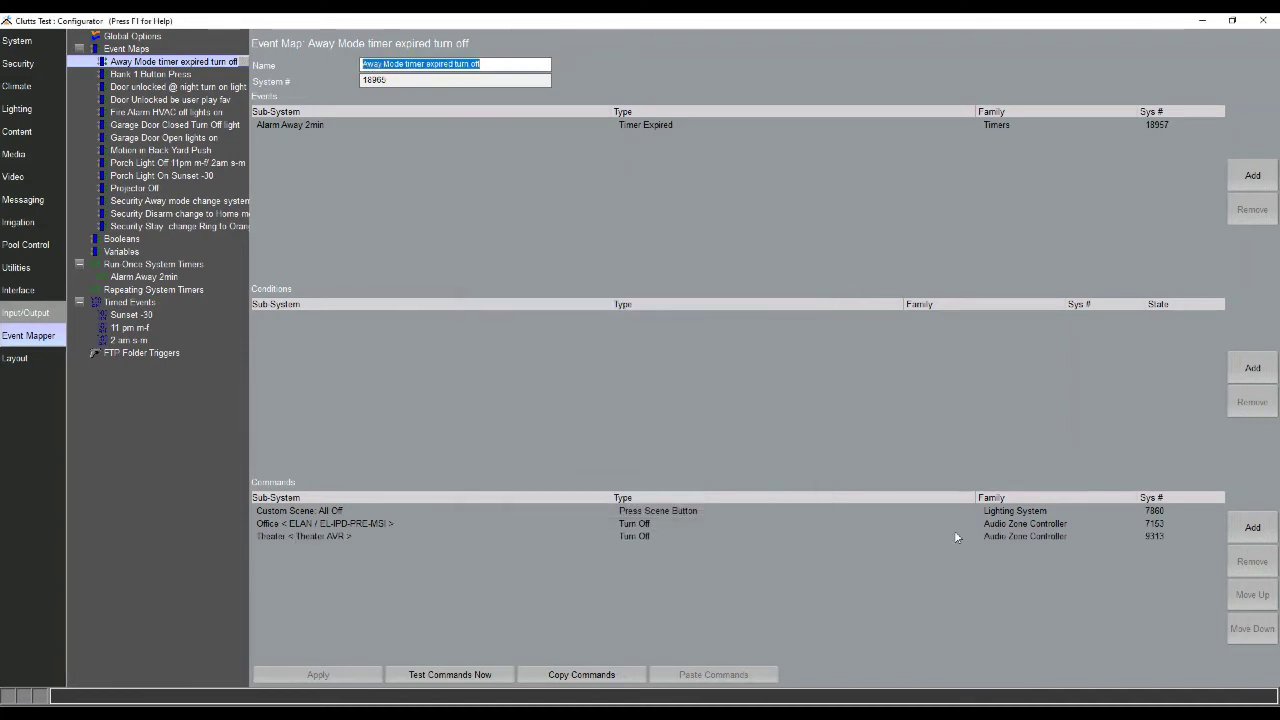
- Add a Door Lock command that secures all locks to the Away Mode timer expired event map
left_click(1250, 528)
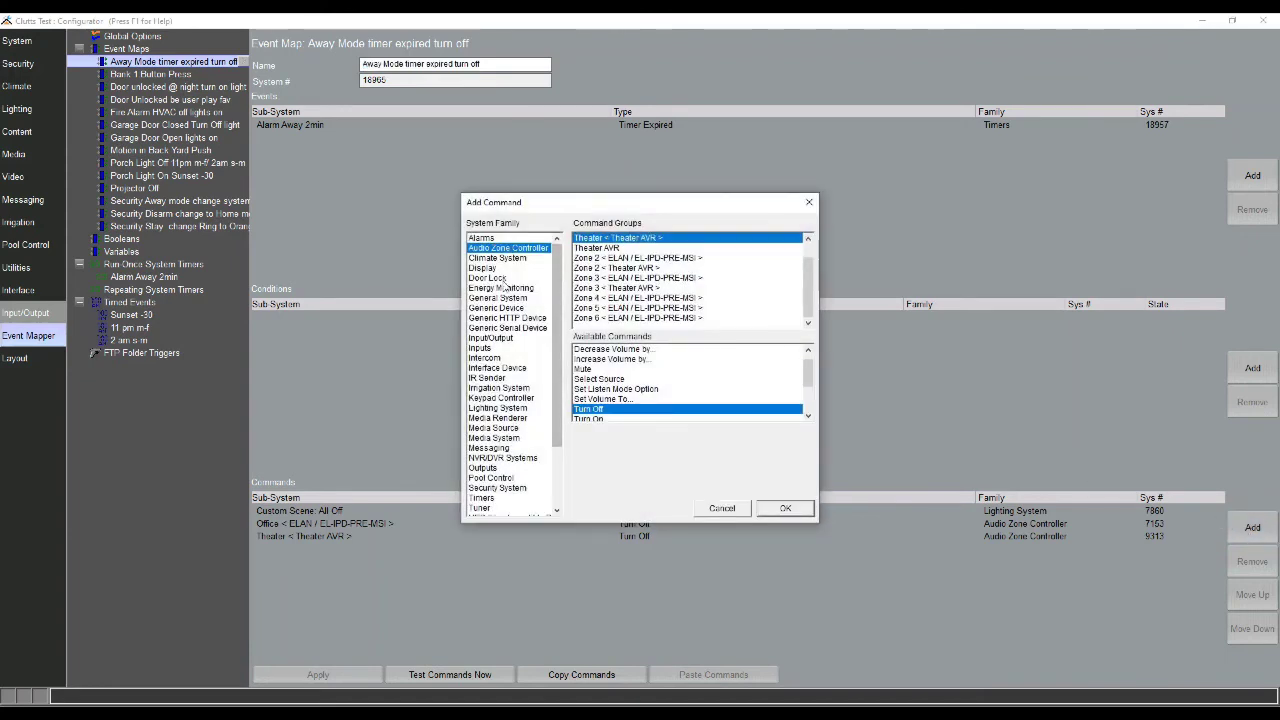
left_click(503, 280)
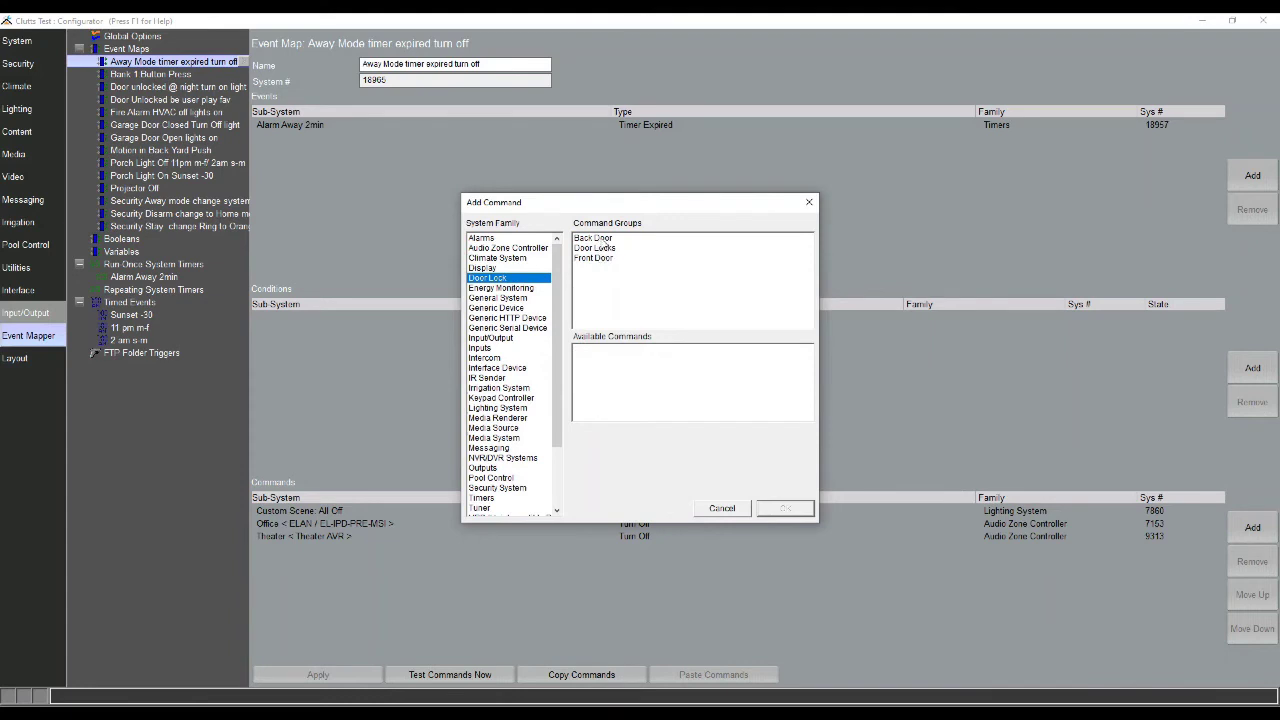
left_click(604, 250)
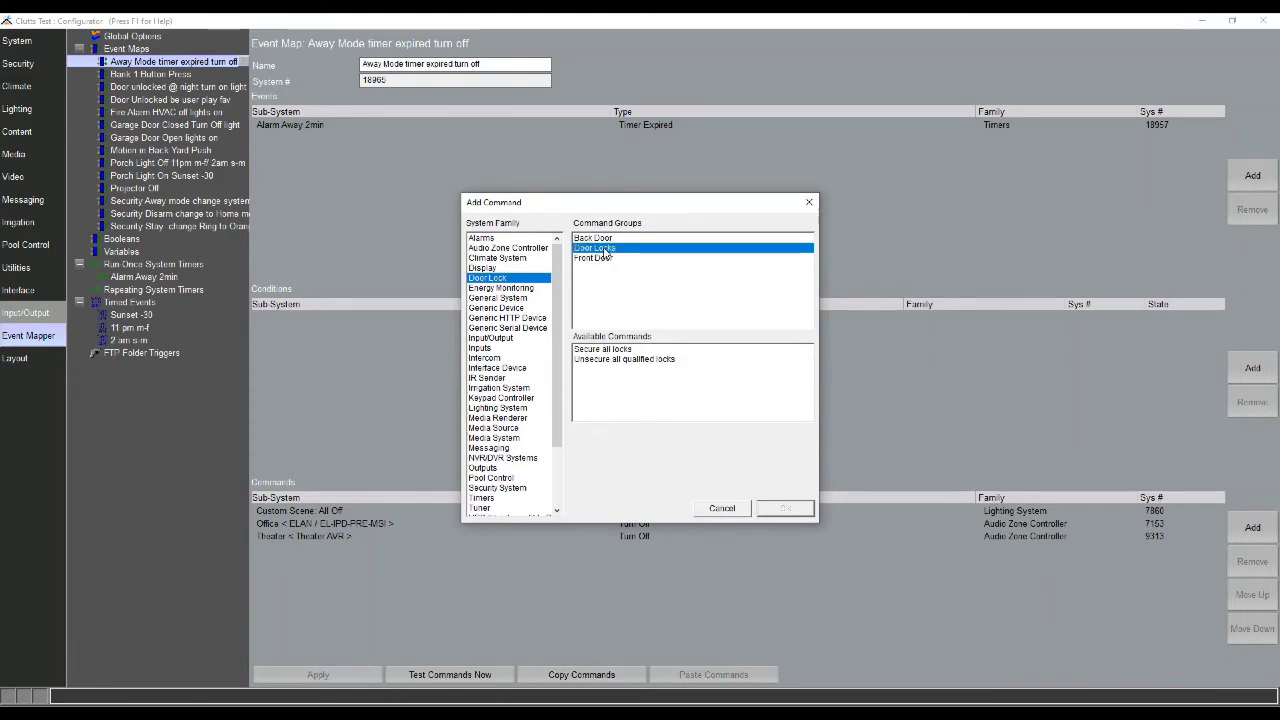
left_click(625, 349)
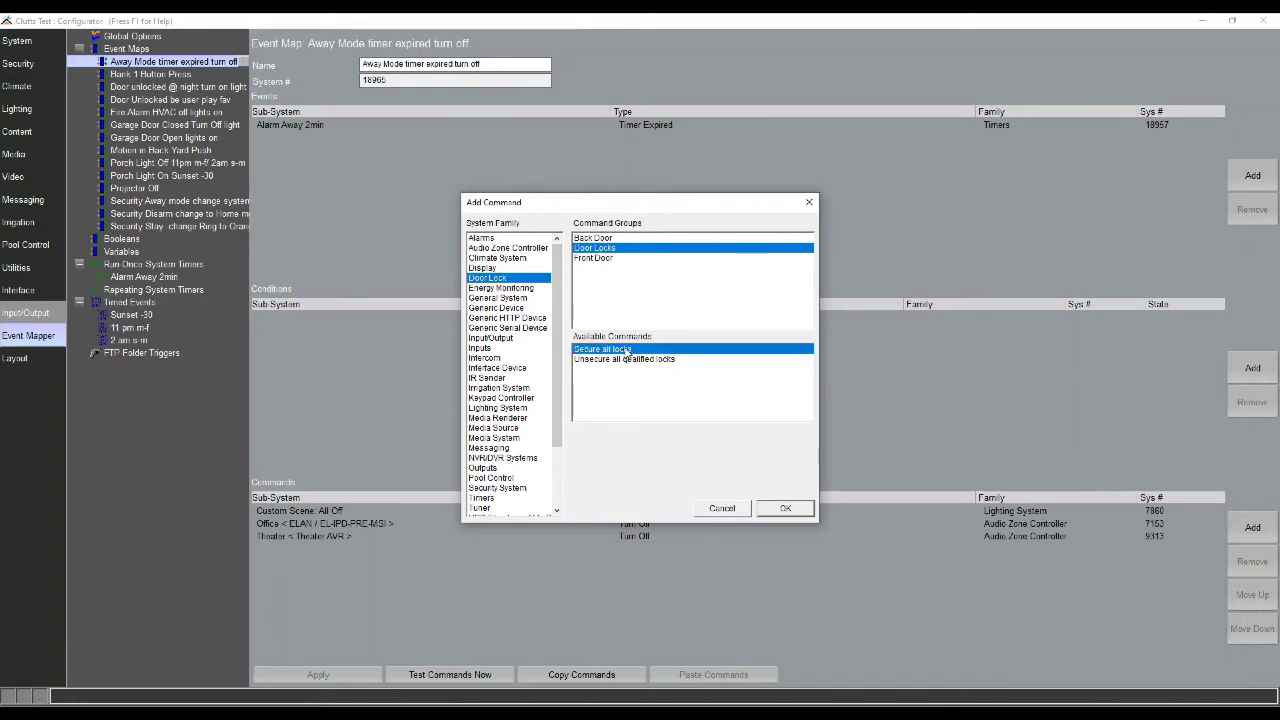
left_click(785, 510)
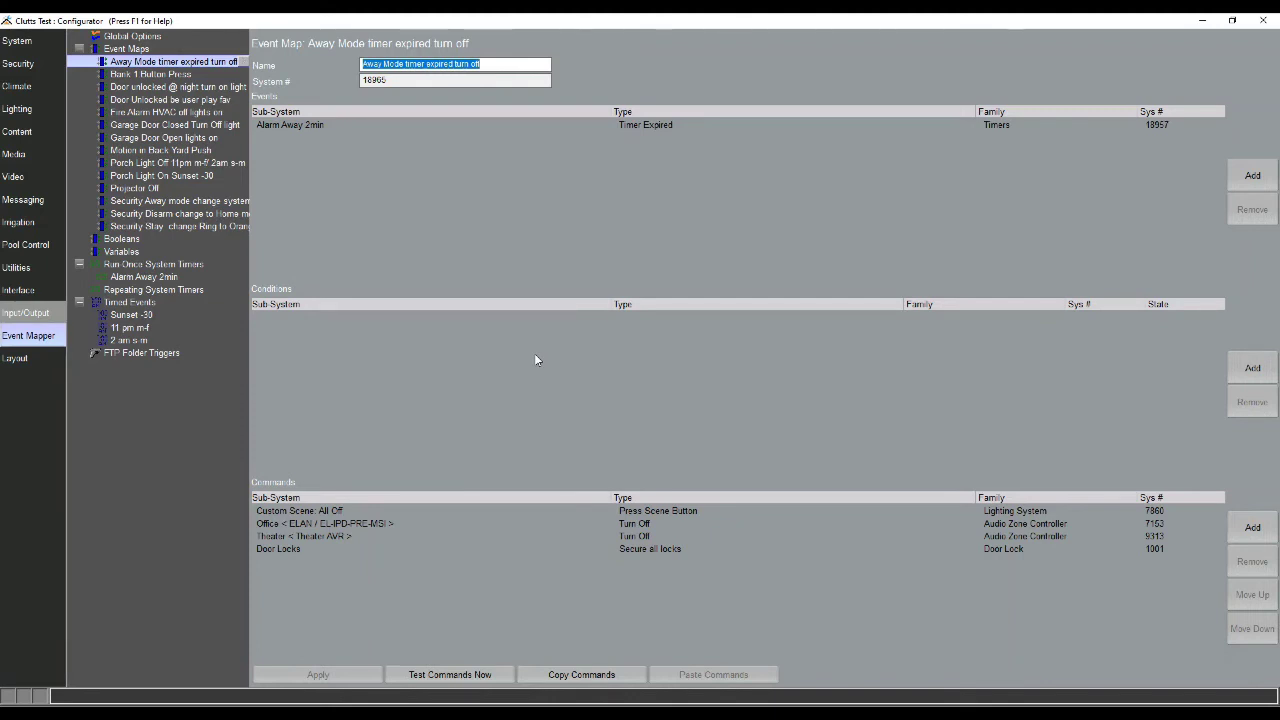
- Review the events, conditions and commands of the Garage Door Open lights on and Garage Door Closed Turn Off light event maps
left_click(213, 140)
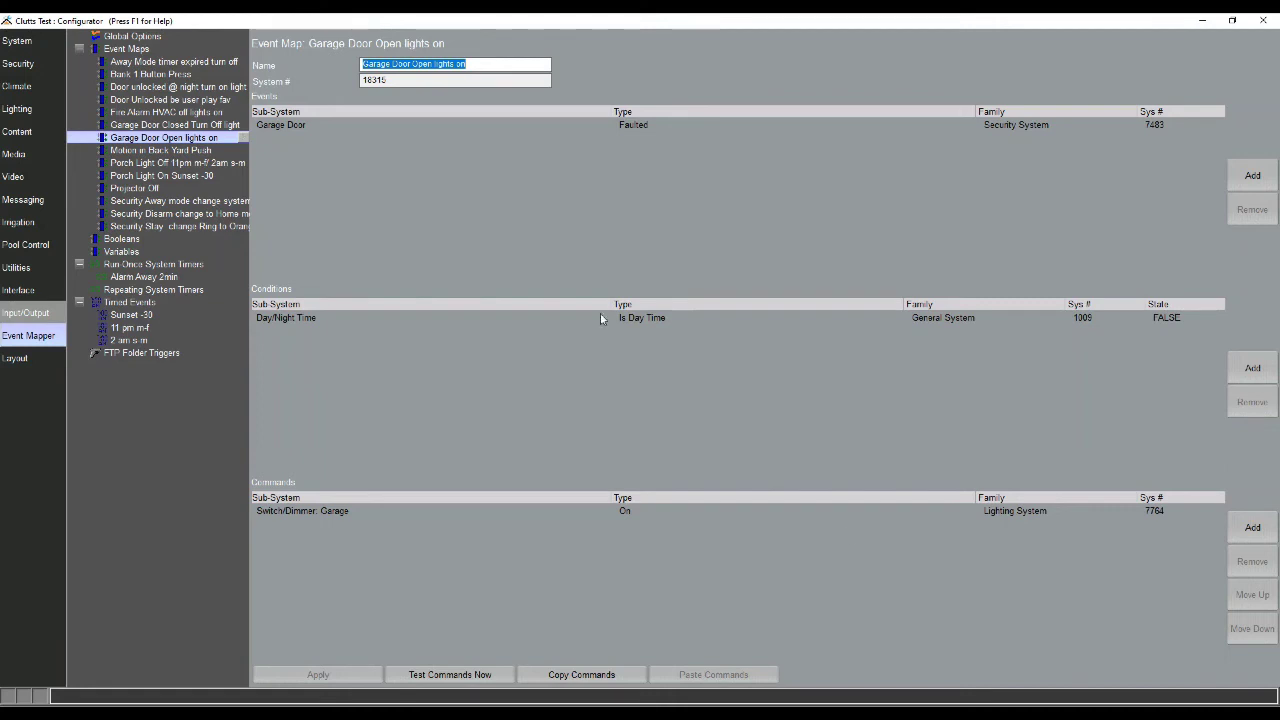
left_click(182, 126)
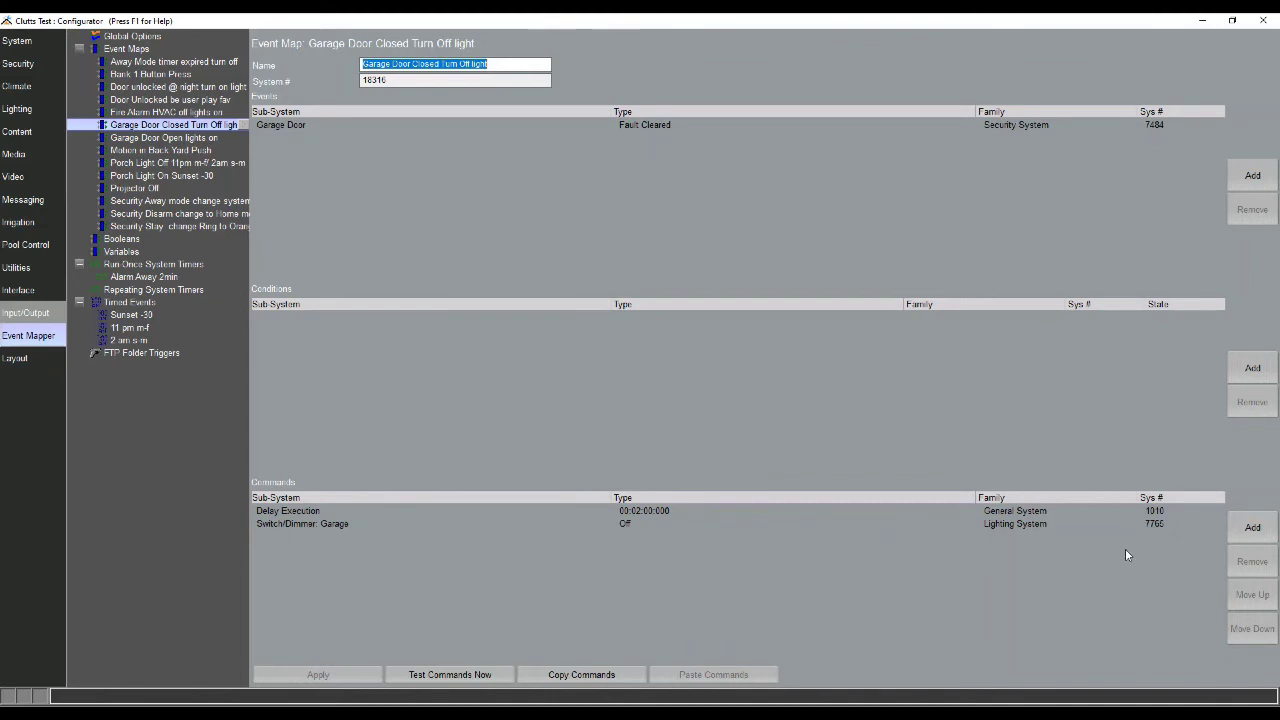
- Add a run-once system timer named "Garage Door 2 min"
left_click(162, 264)
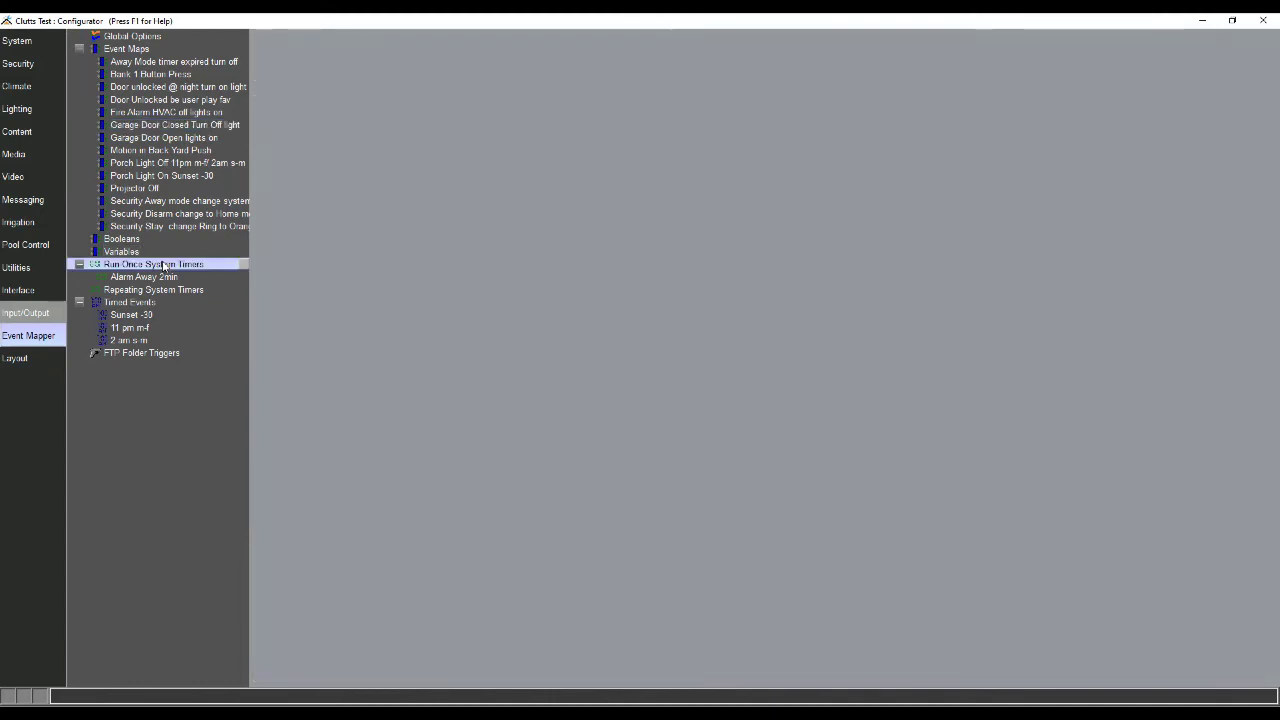
right_click(162, 264)
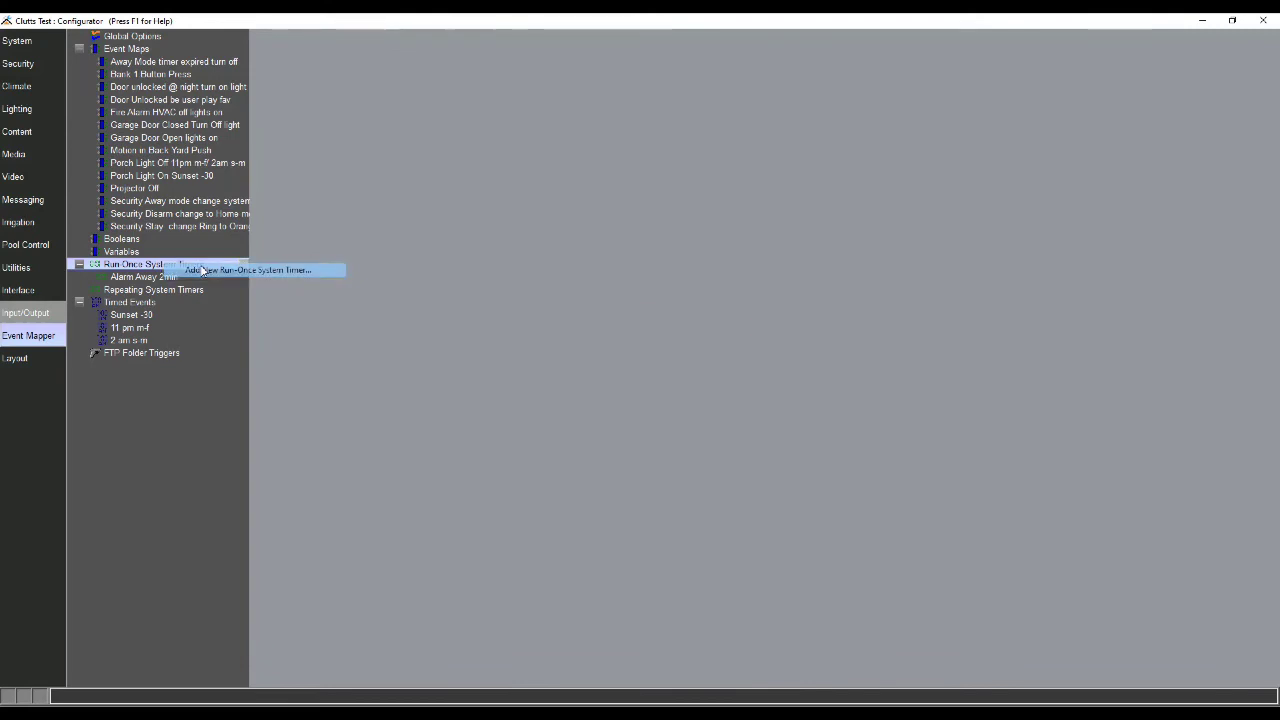
left_click(202, 270)
type("Ga")
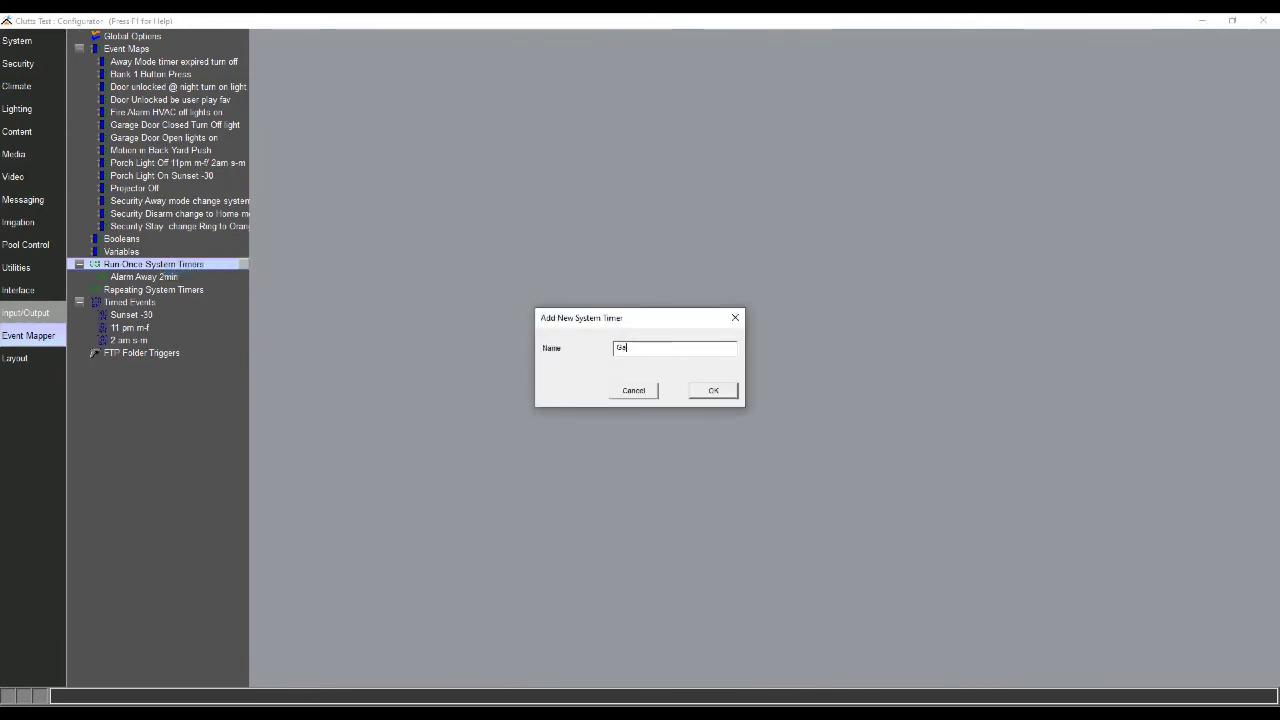
type("rage Door 2 min")
key("Return")
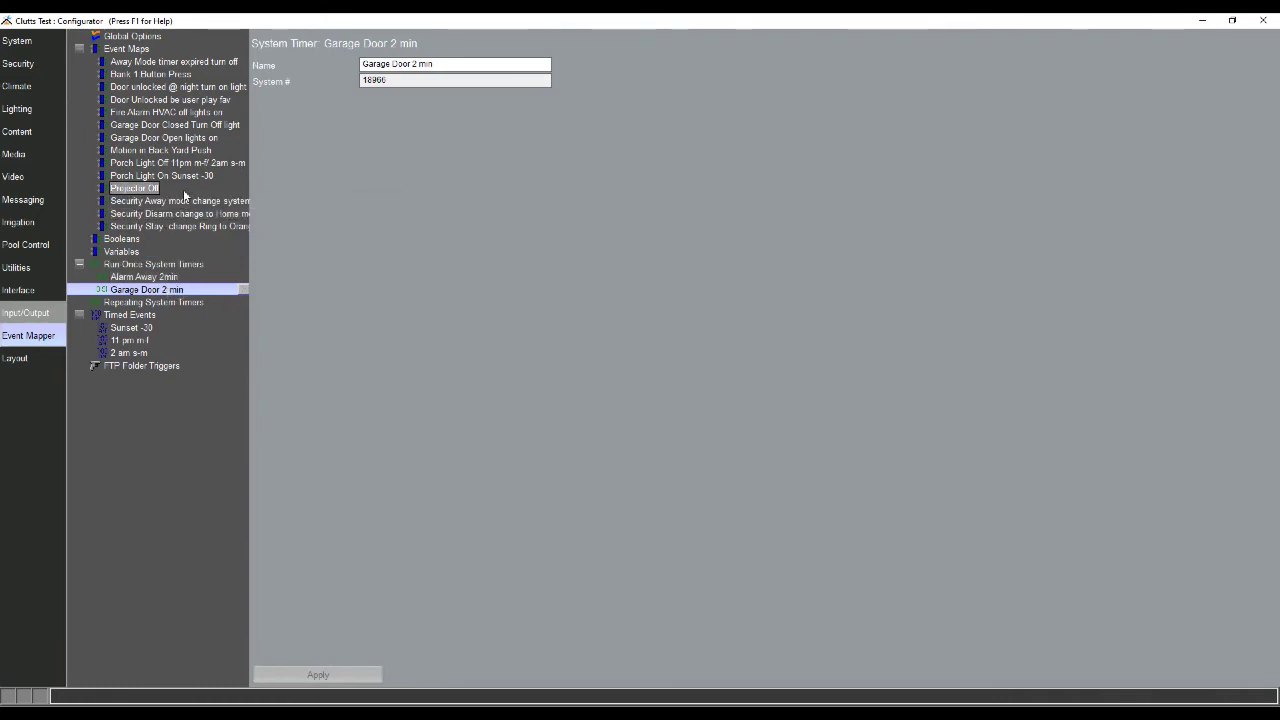
- Remove the Delay Execution and Switch/Dimmer: Garage Off commands from the Garage Door Closed Turn Off light event map
left_click(201, 125)
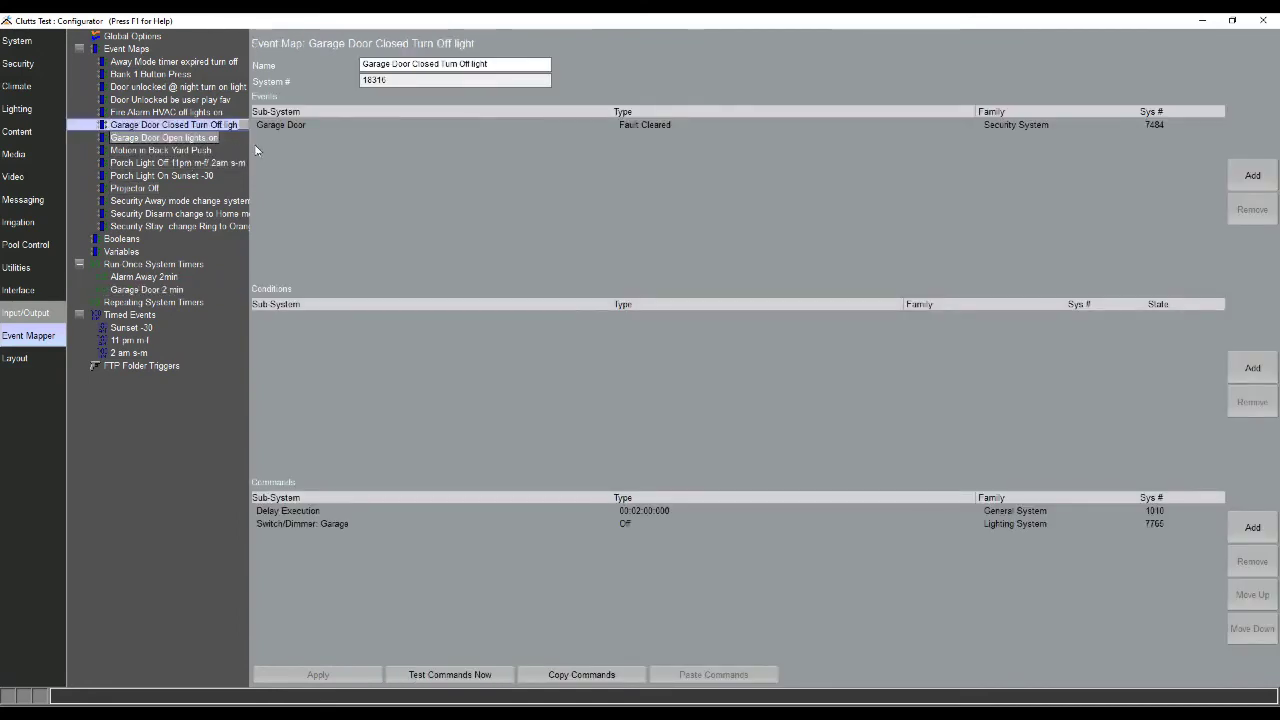
left_click(911, 512)
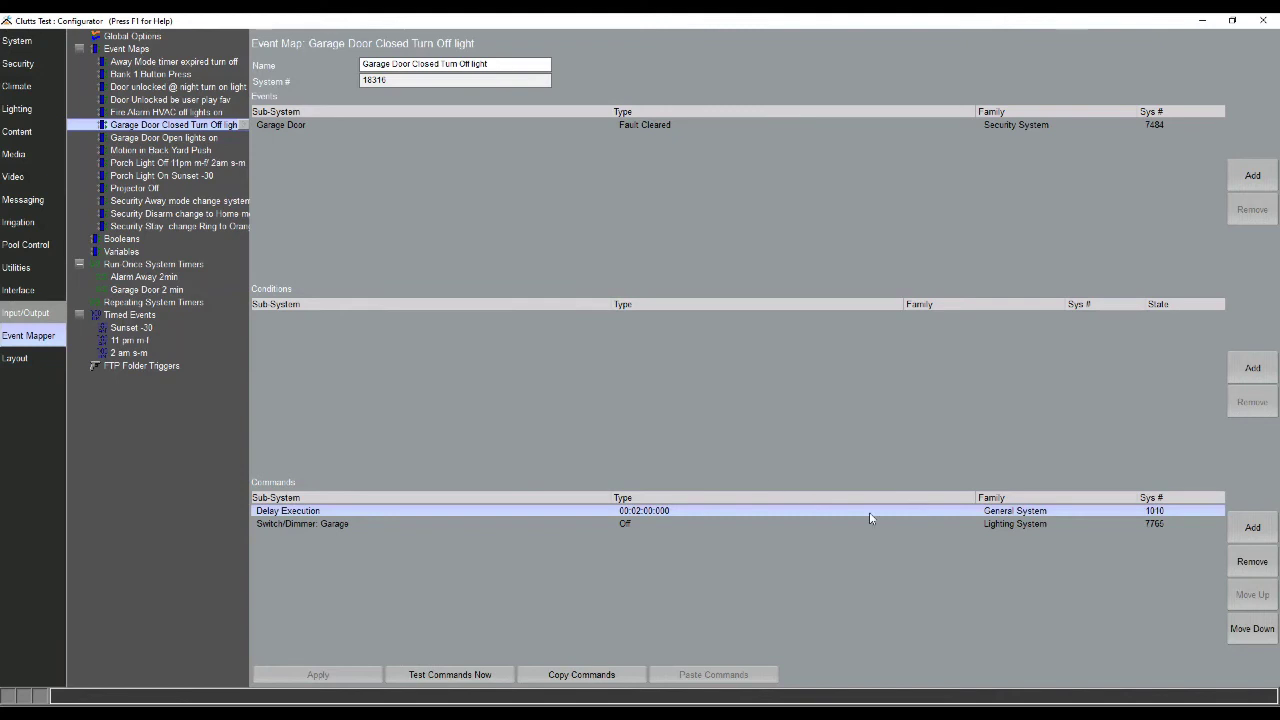
left_click(1252, 561)
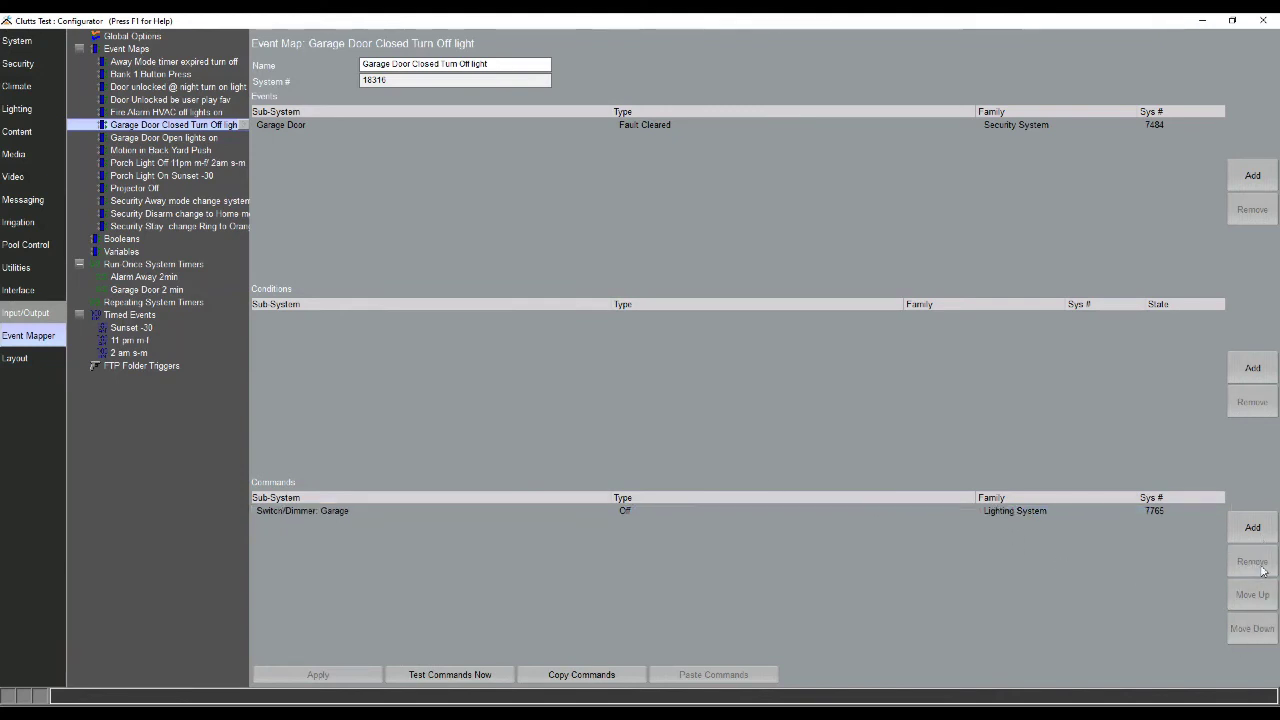
left_click(1010, 512)
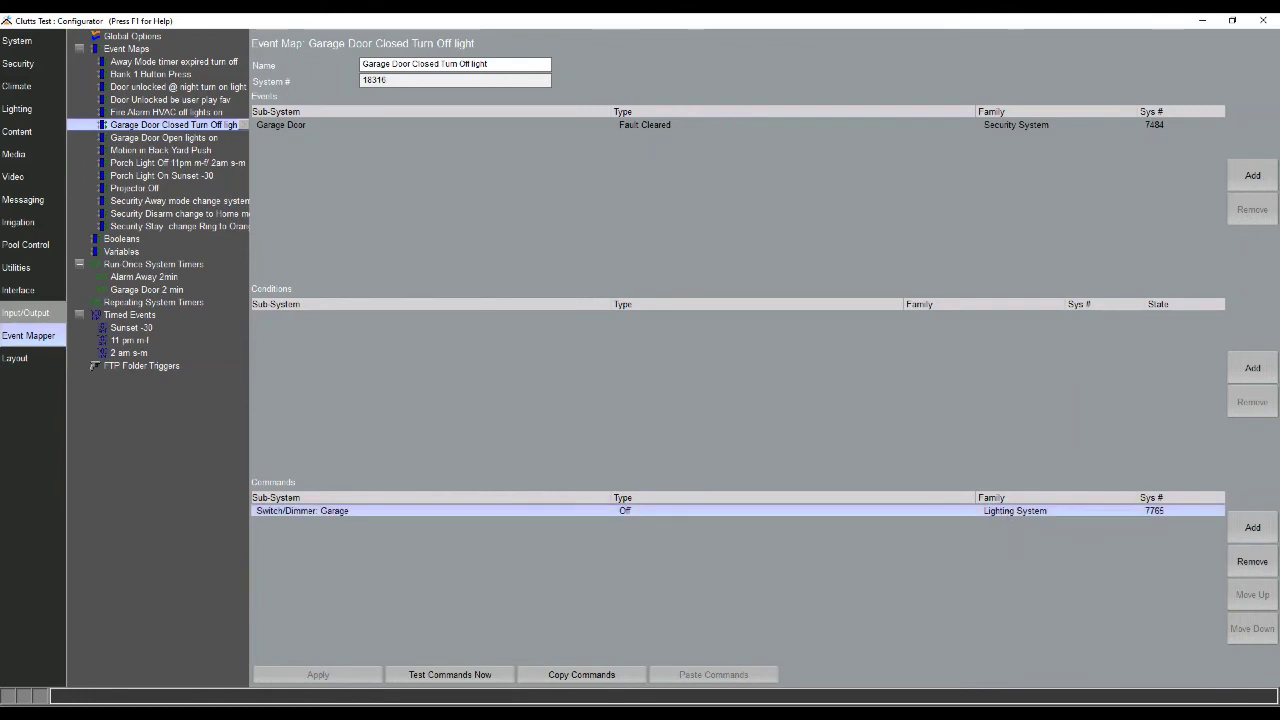
left_click(1255, 566)
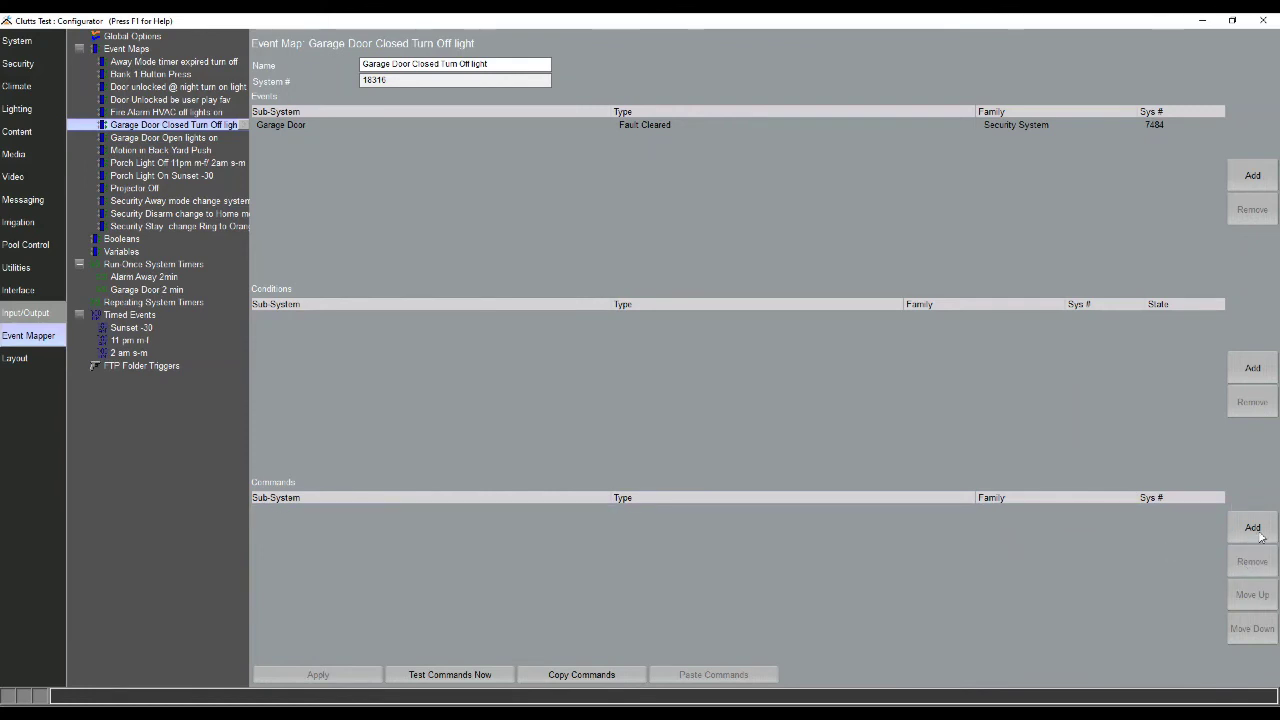
- Add a Timers command to the Garage Door Closed Turn Off light event map that starts the Garage Door 2 min timer at 2 minutes
left_click(1252, 528)
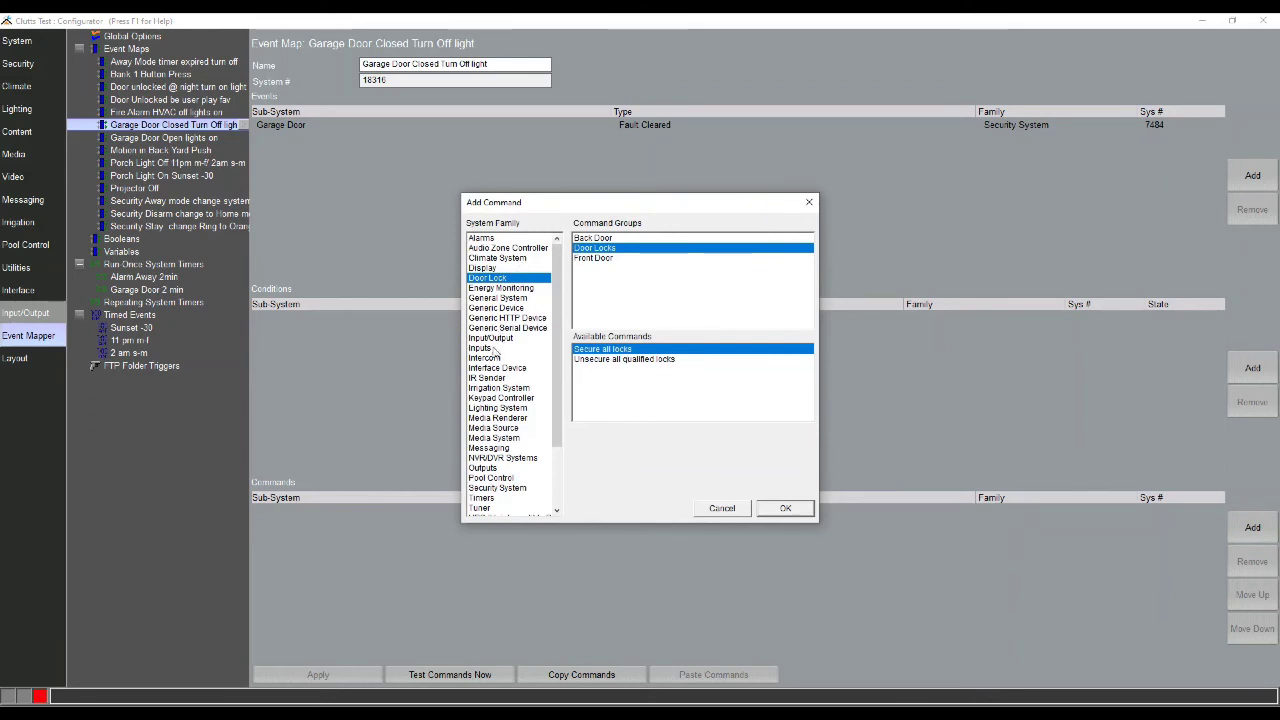
left_click(497, 498)
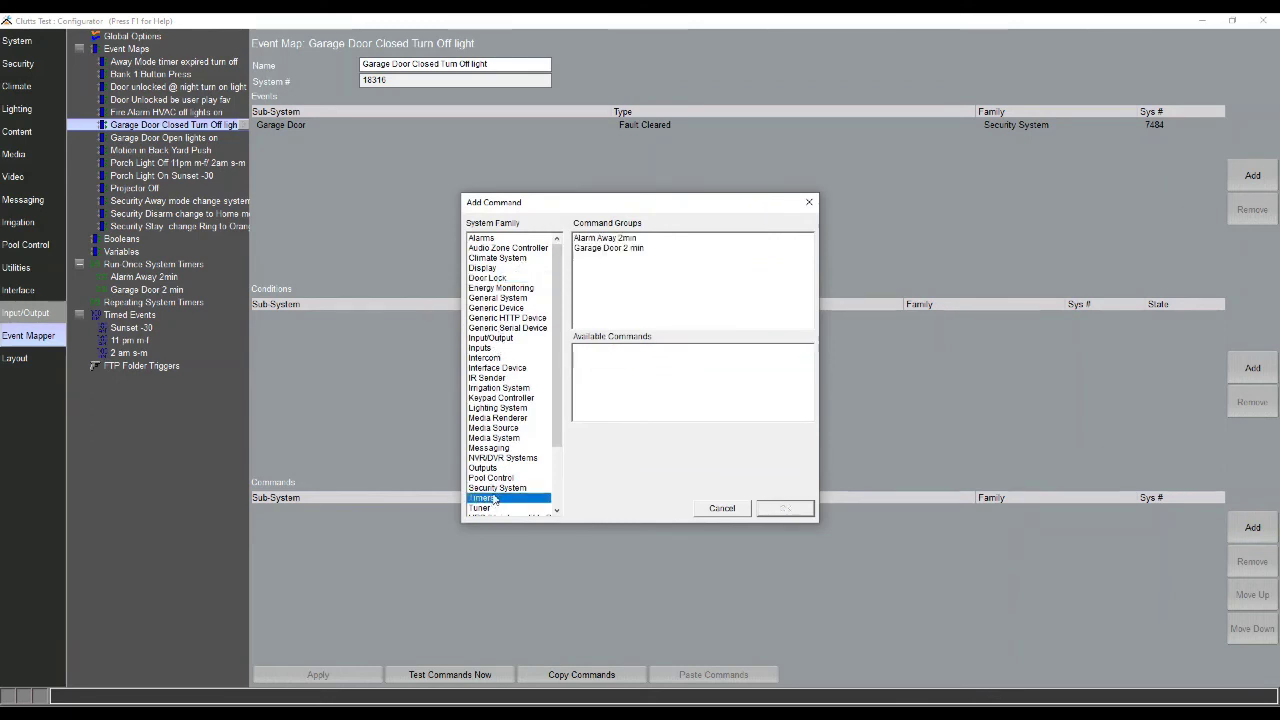
left_click(609, 250)
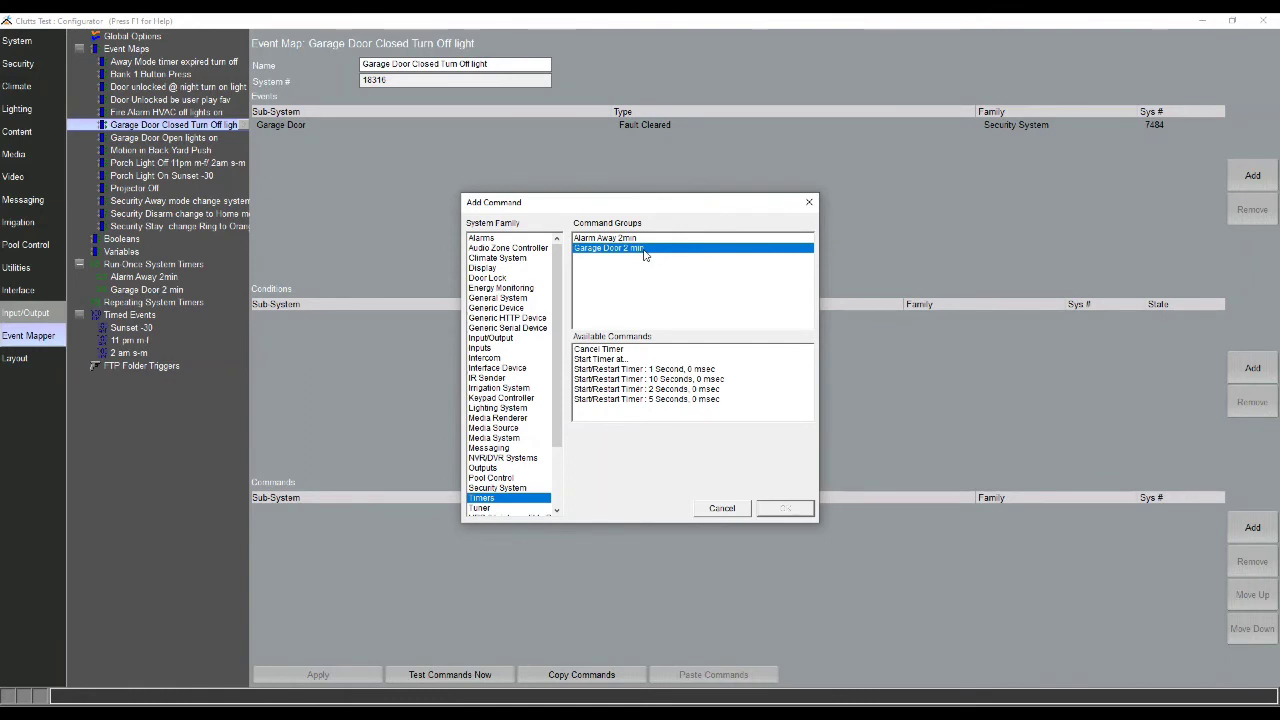
left_click(596, 358)
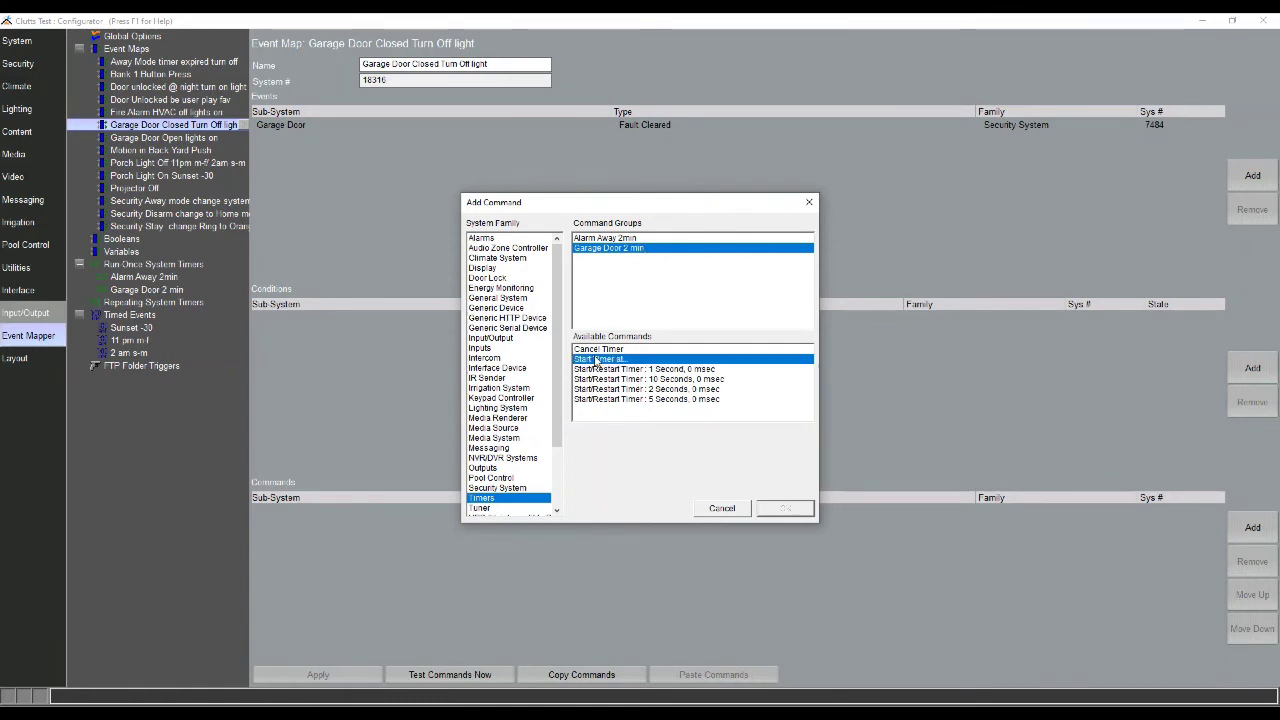
left_click_drag(695, 450, 687, 452)
type("2")
key("Tab")
type("0")
left_click(783, 509)
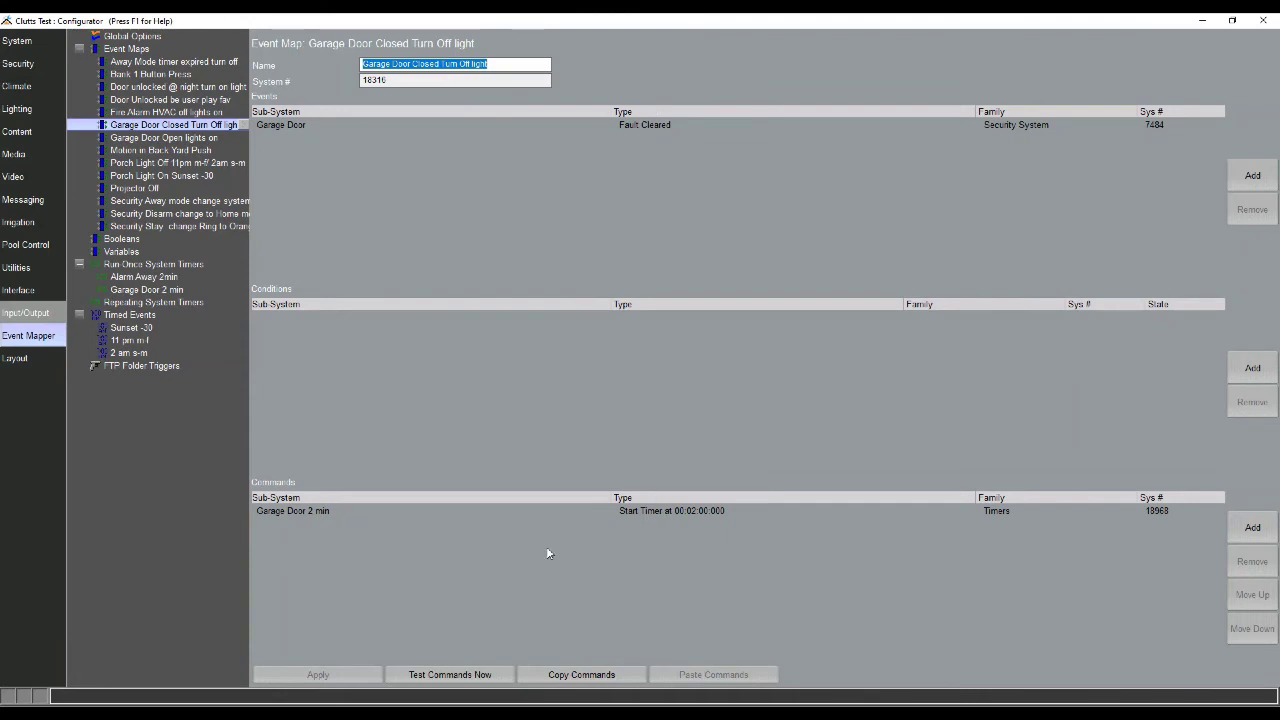
- Create a new event map named "Garage Door Timer Expired"
right_click(140, 52)
left_click(172, 61)
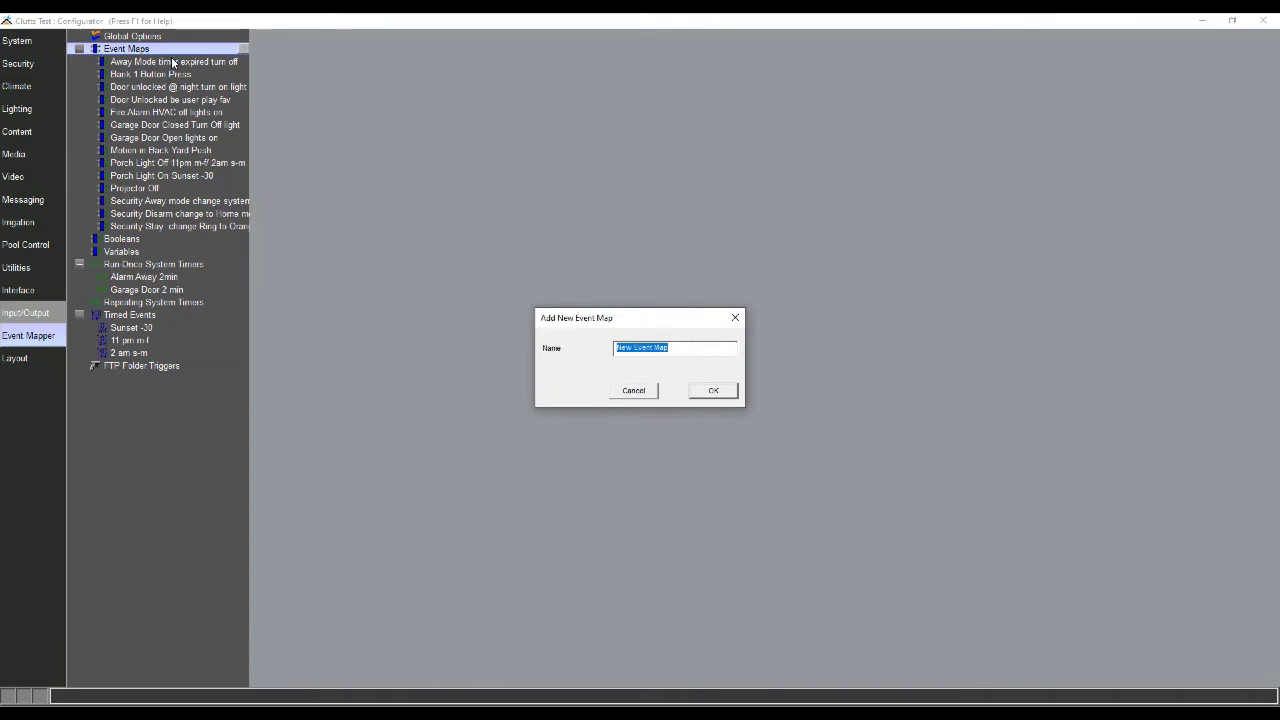
type("Gargae Door Timer L")
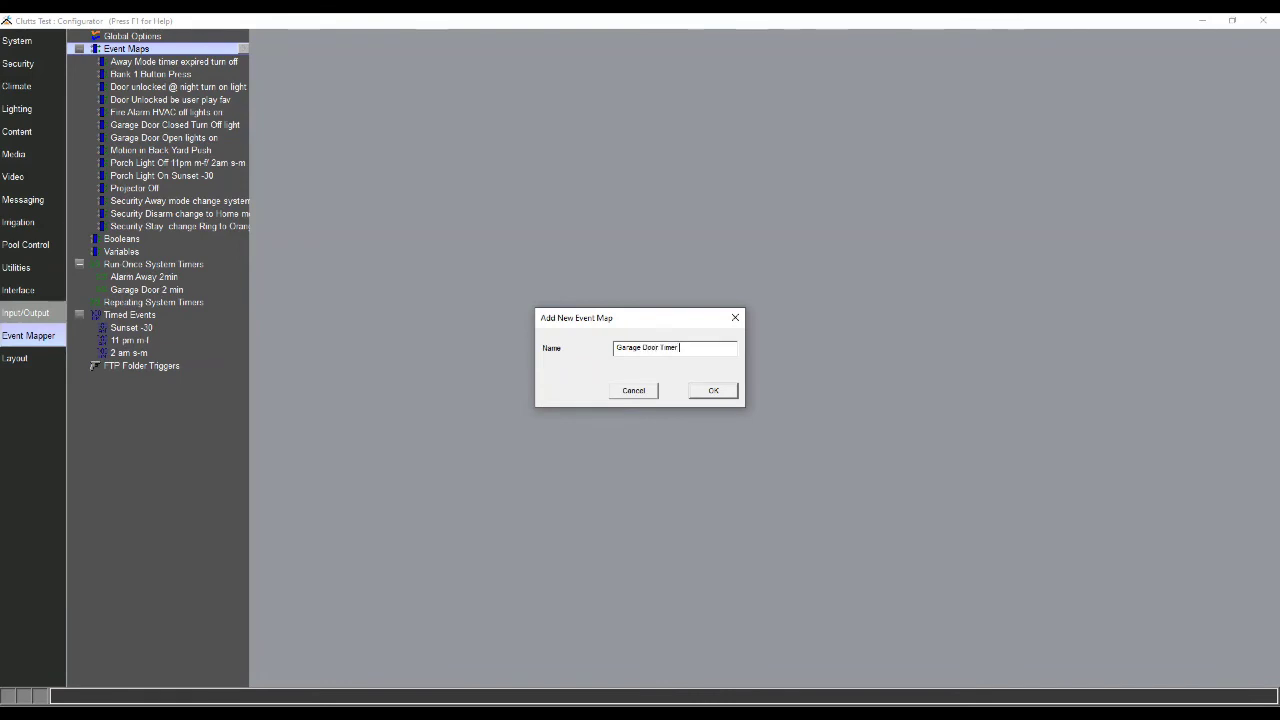
key("BackSpace")
type("Expired")
key("Return")
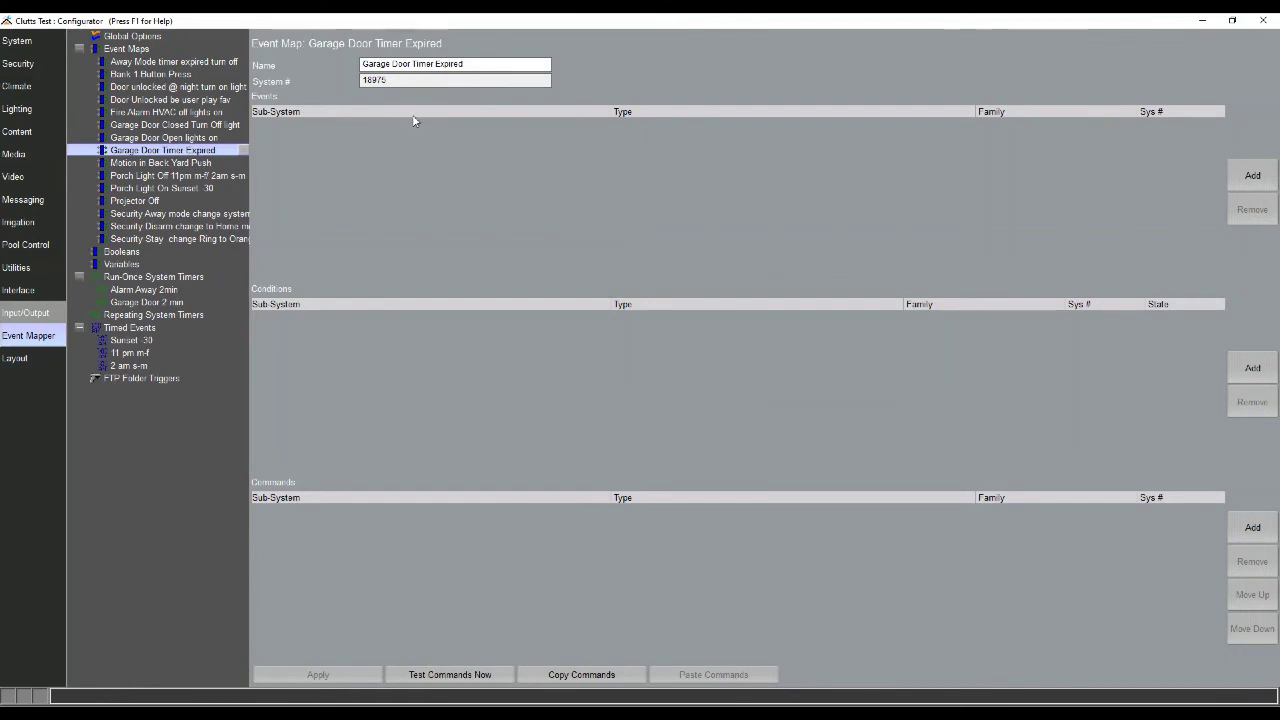
- Add the Garage Door 2 min timer's Timer Expired event to the Garage Door Timer Expired event map
left_click(1252, 175)
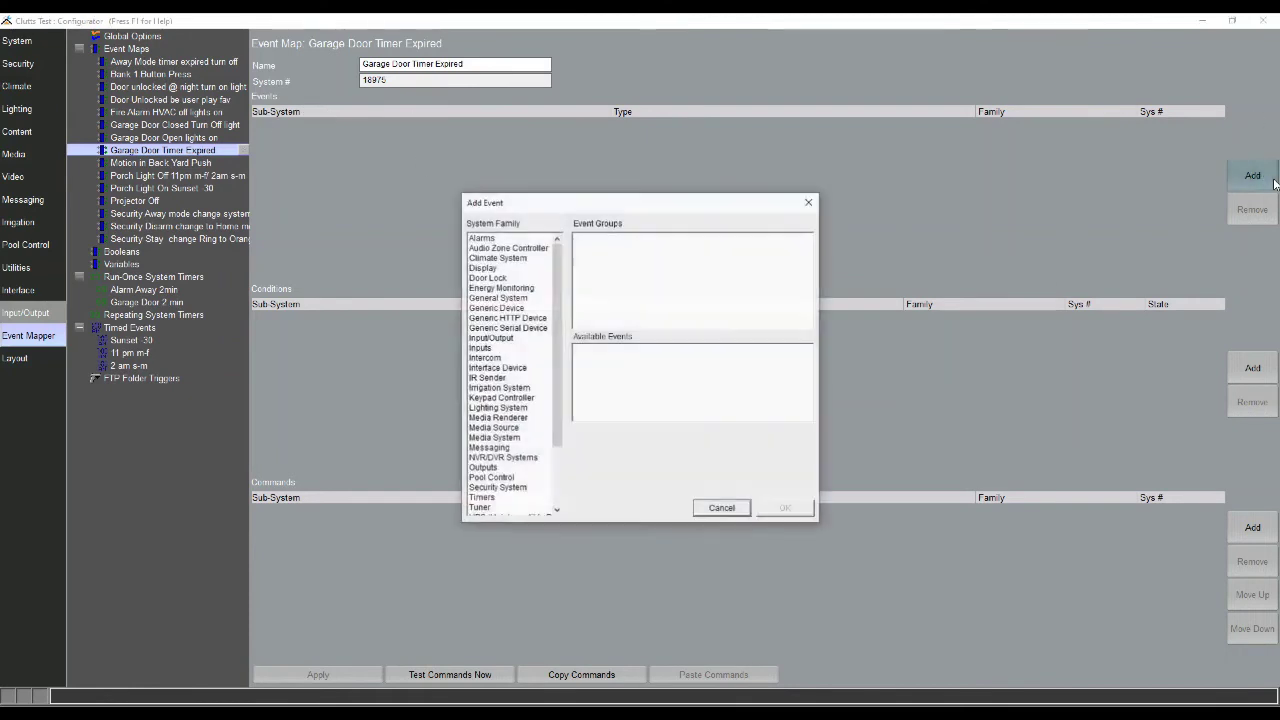
left_click(494, 498)
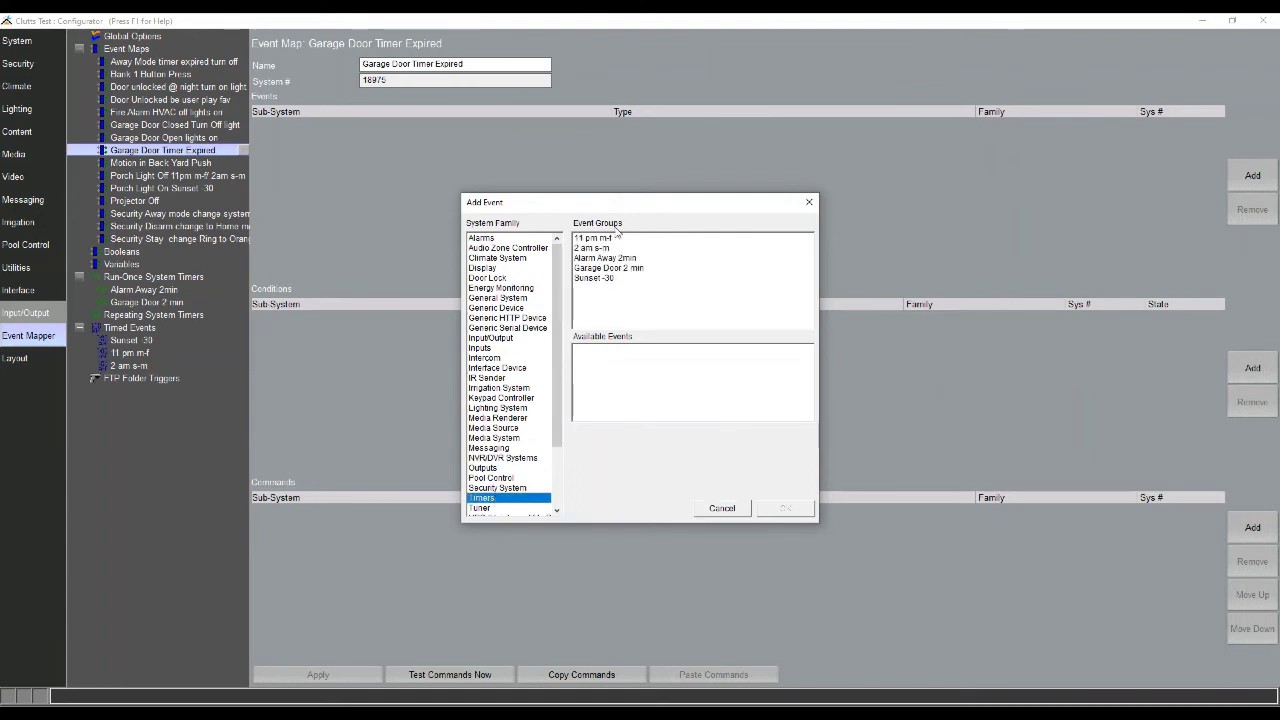
left_click(609, 268)
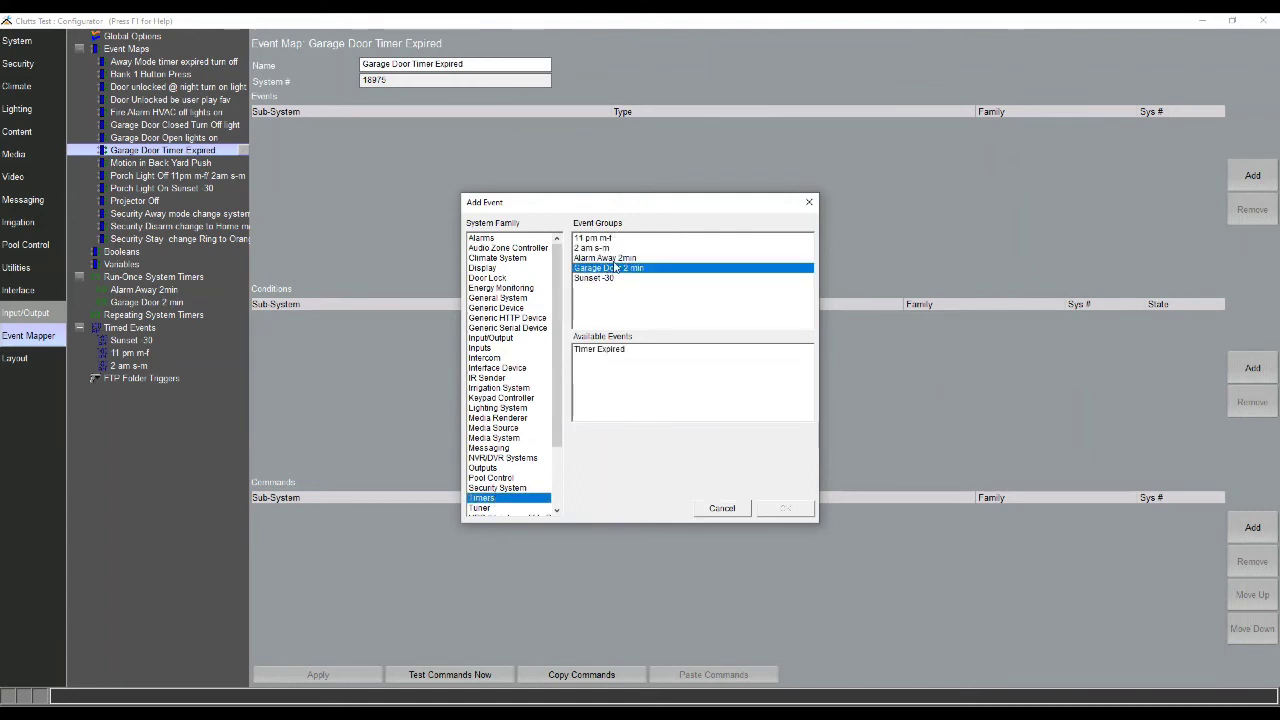
left_click(605, 349)
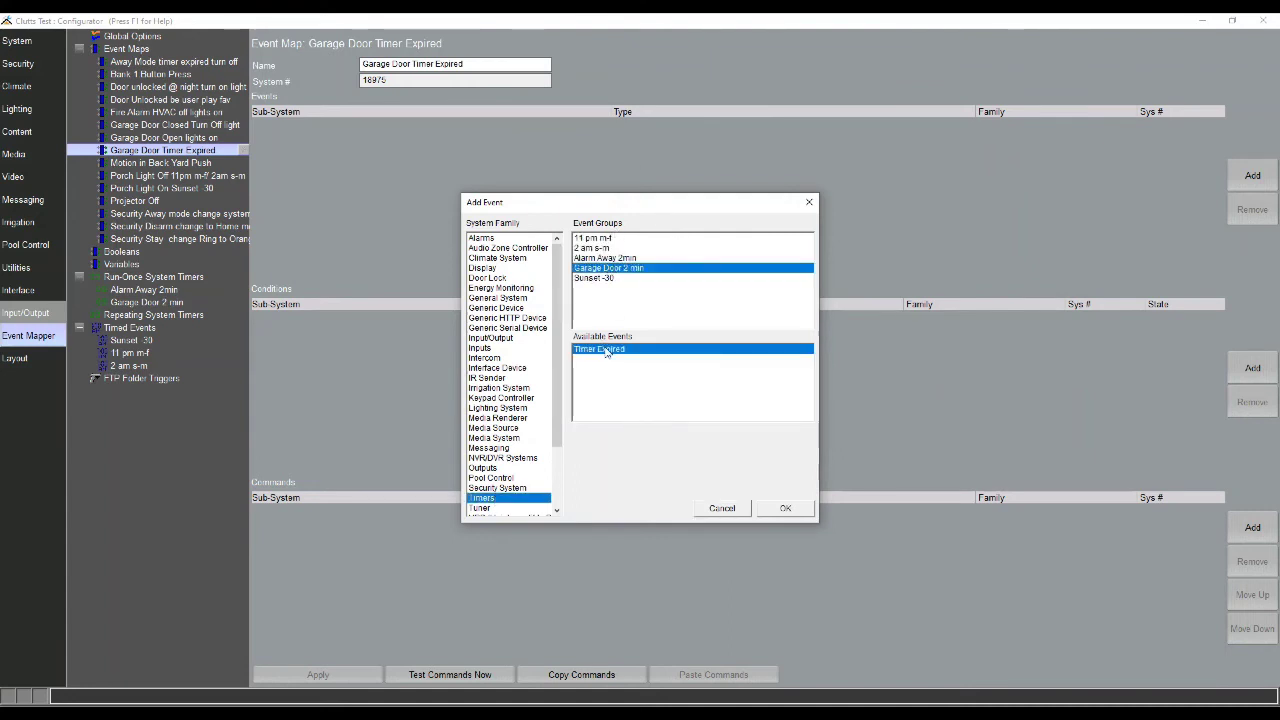
left_click(784, 509)
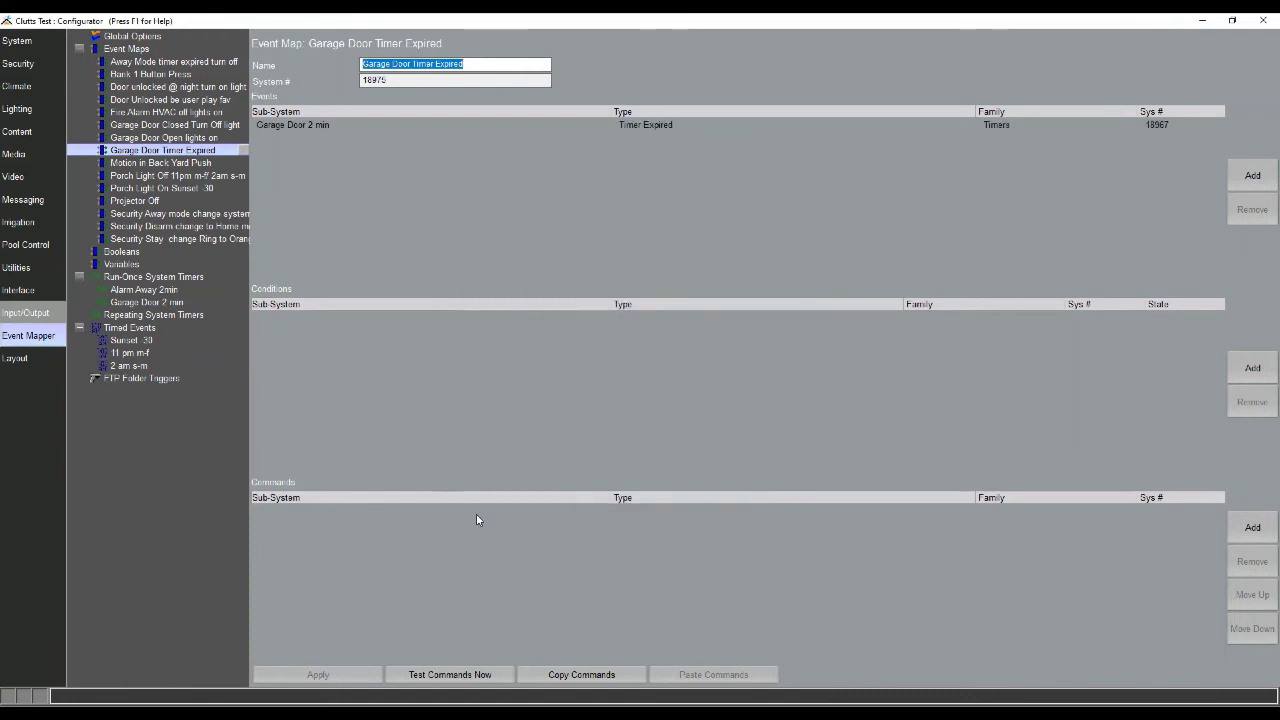
- Add a Lighting System command to the Garage Door Timer Expired event map that turns the Garage switch/dimmer off
left_click(1256, 530)
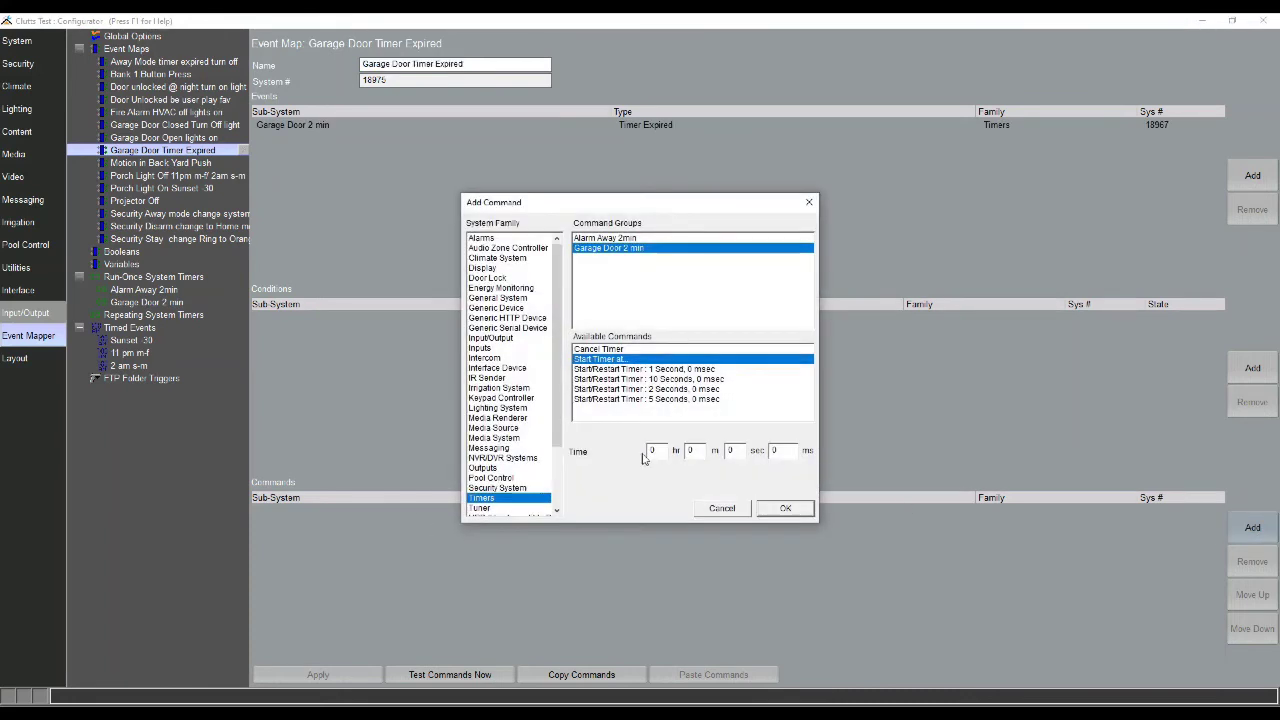
left_click(504, 409)
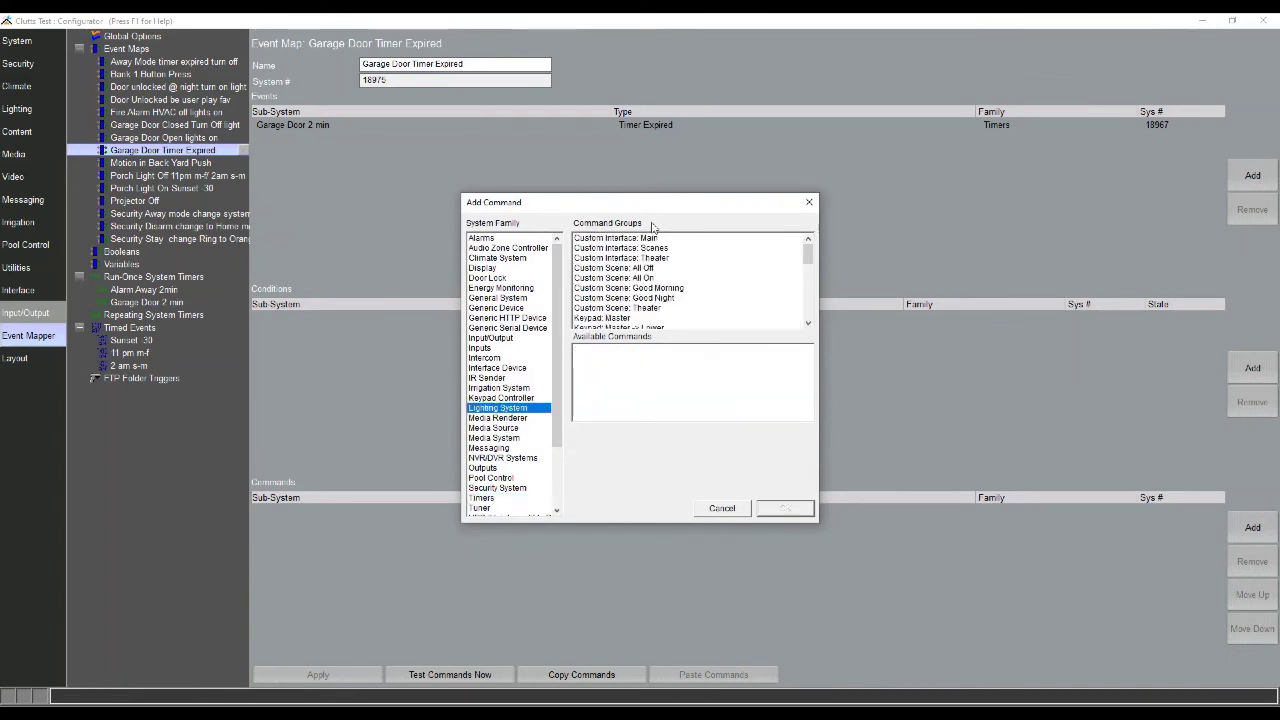
scroll(655, 243, "down", 5)
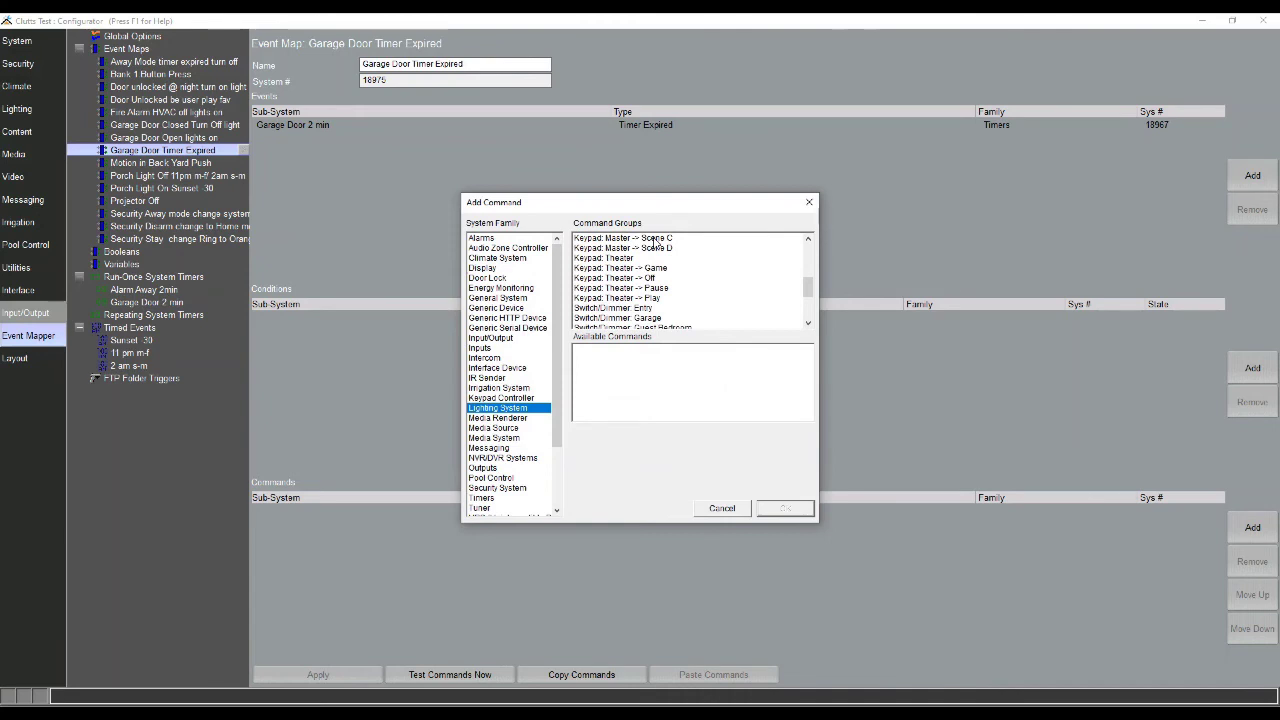
left_click(604, 318)
left_click(589, 359)
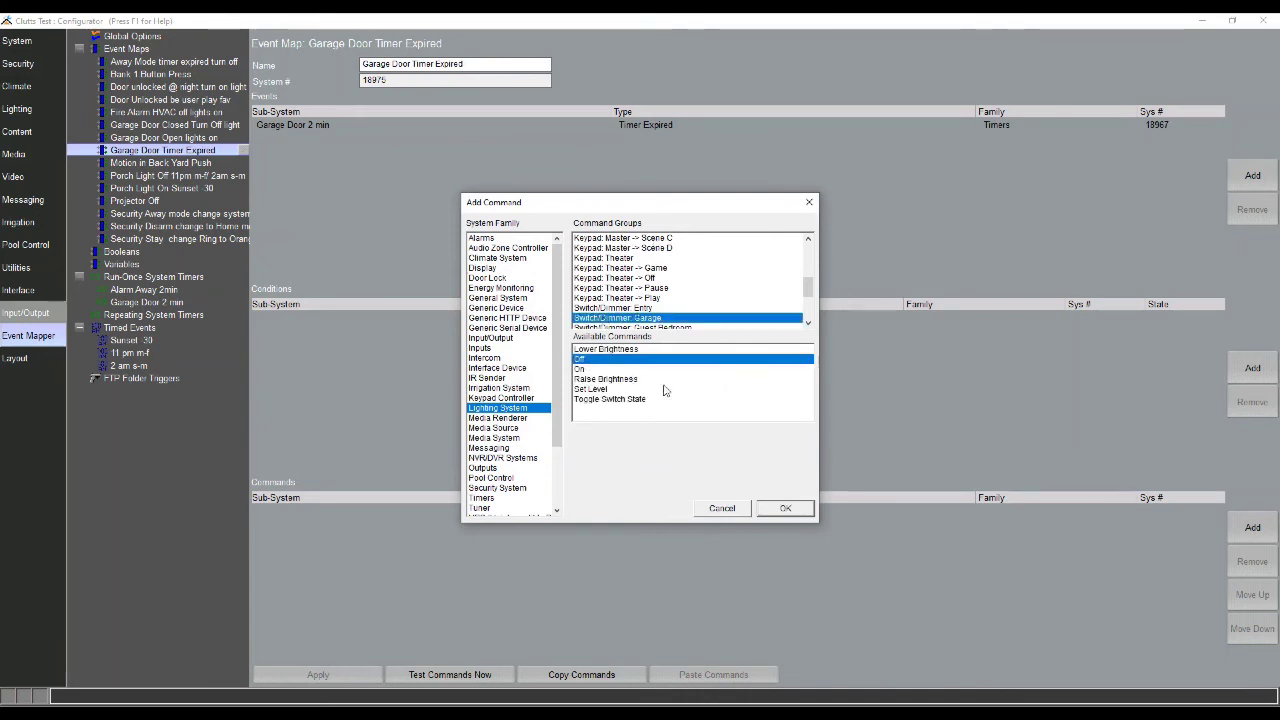
left_click(785, 509)
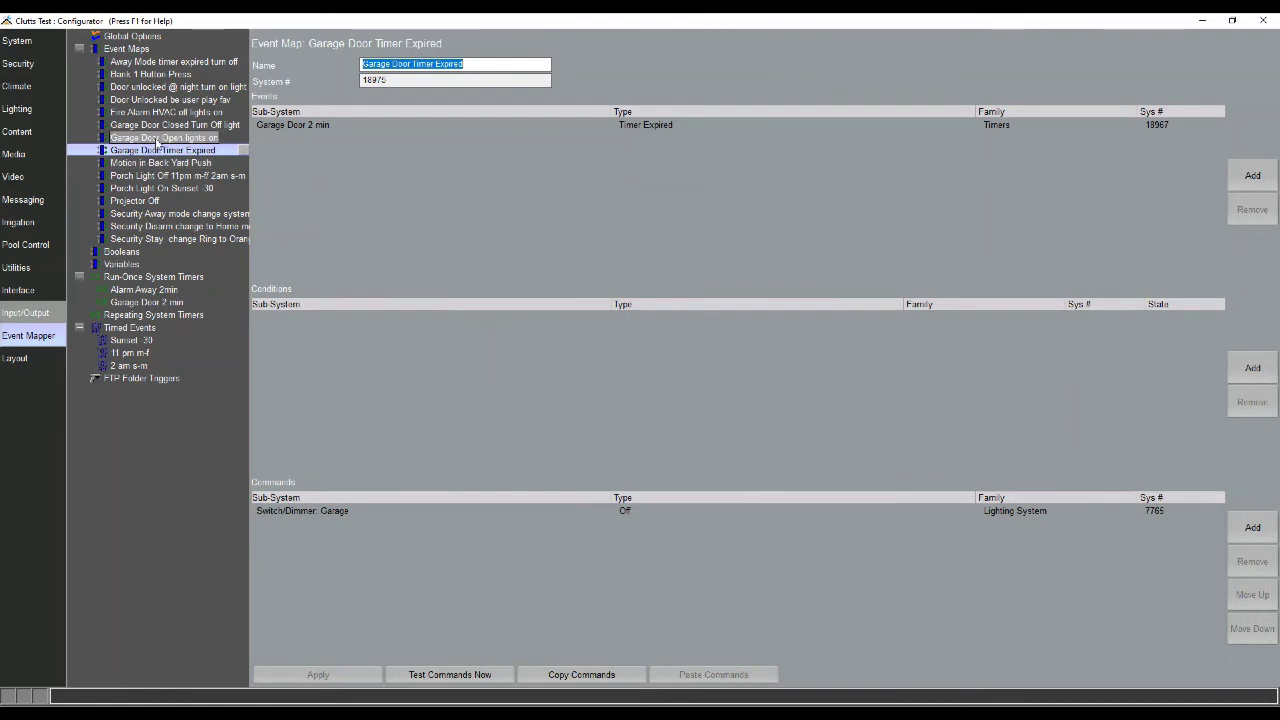
- Add a Timers command that cancels the Garage Door 2 min timer to the Garage Door Open lights on event map
left_click(158, 138)
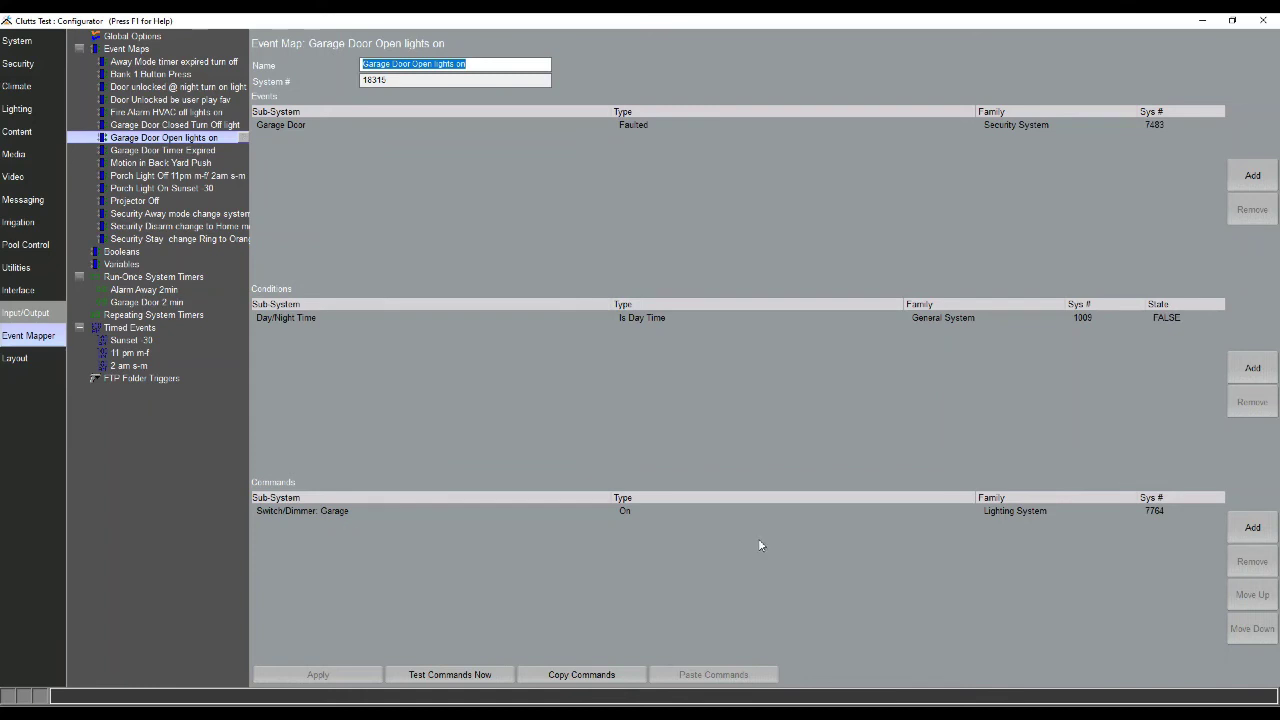
left_click(1240, 536)
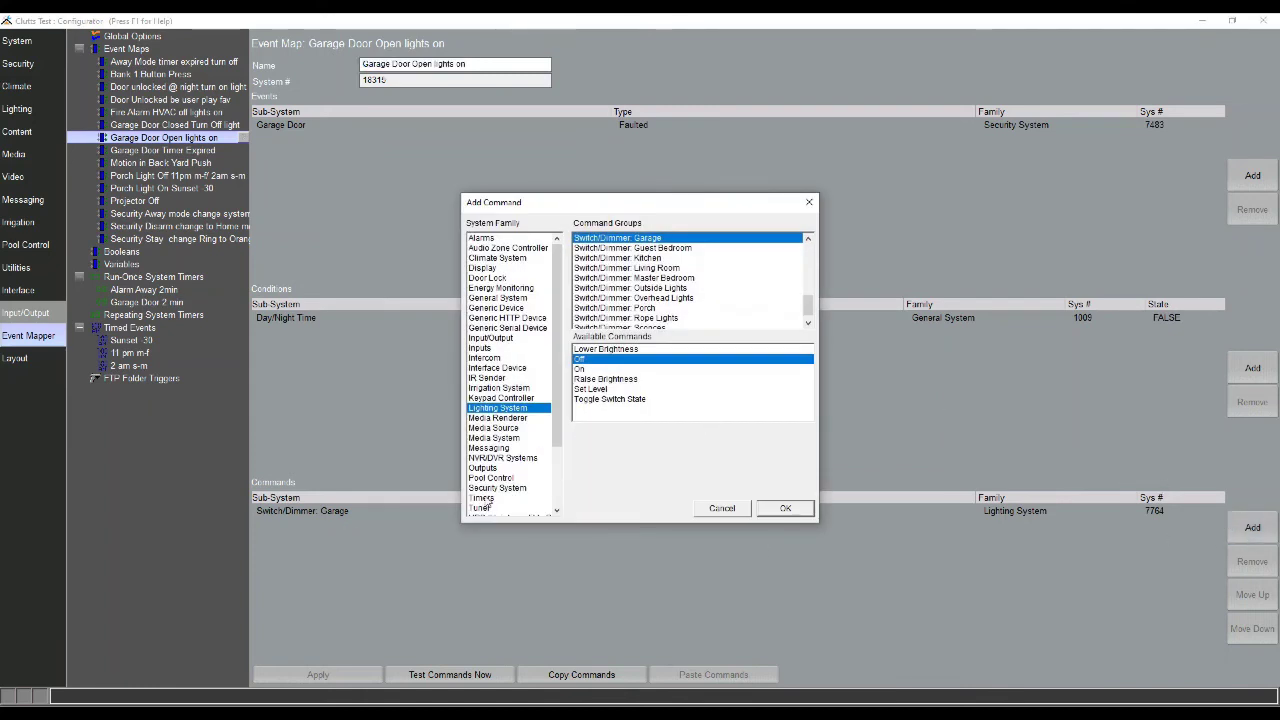
left_click(490, 498)
left_click(614, 250)
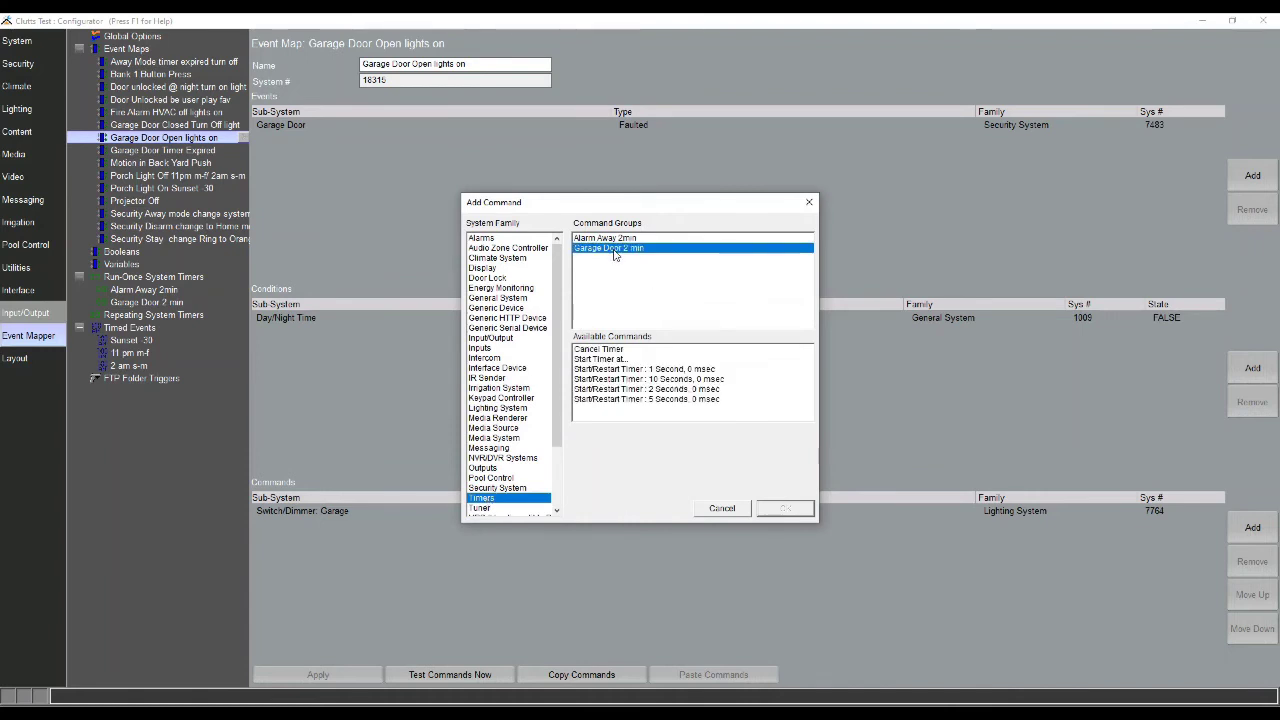
left_click(599, 350)
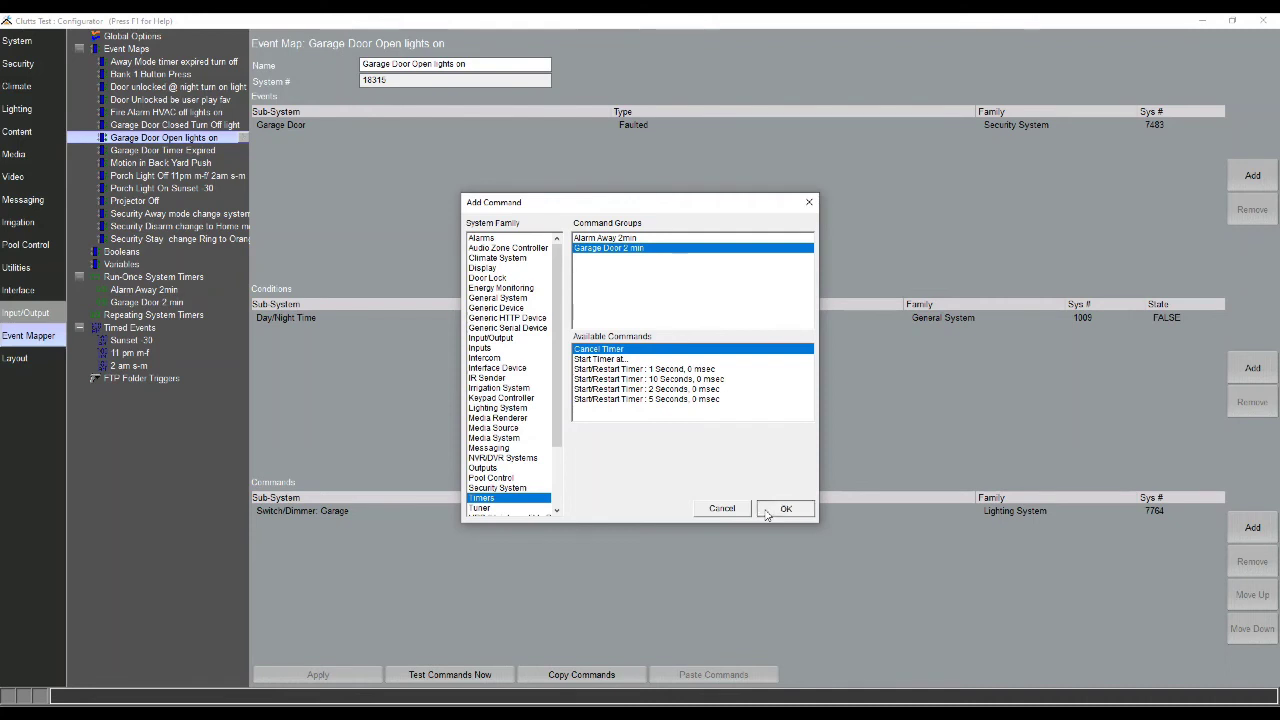
left_click(770, 510)
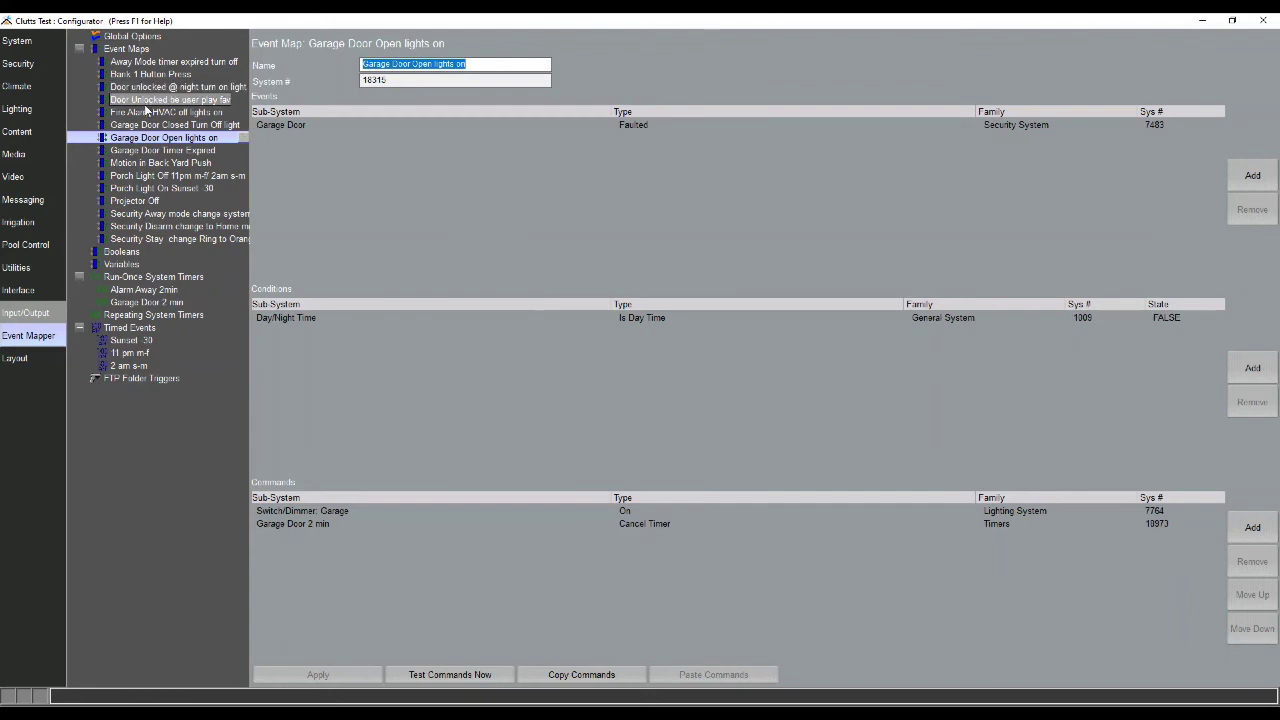
- Create a new repeating system timer named "Alarm Light Flash"
left_click(165, 112)
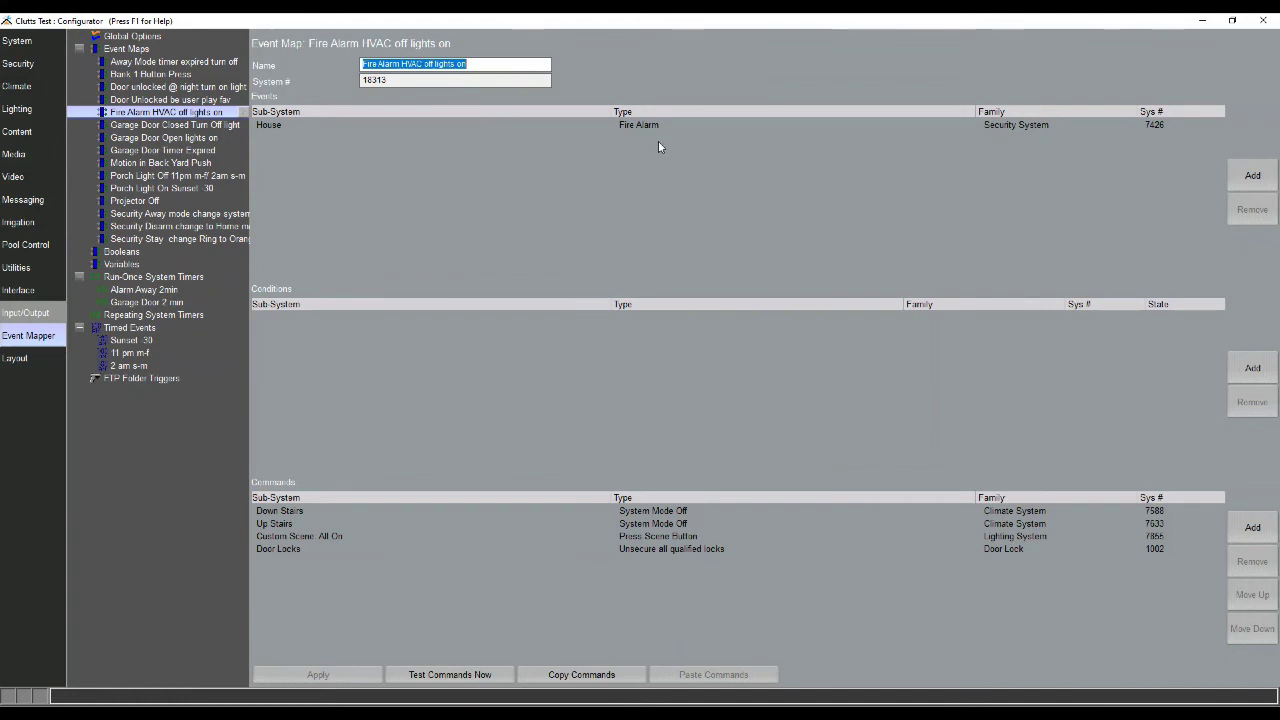
right_click(194, 56)
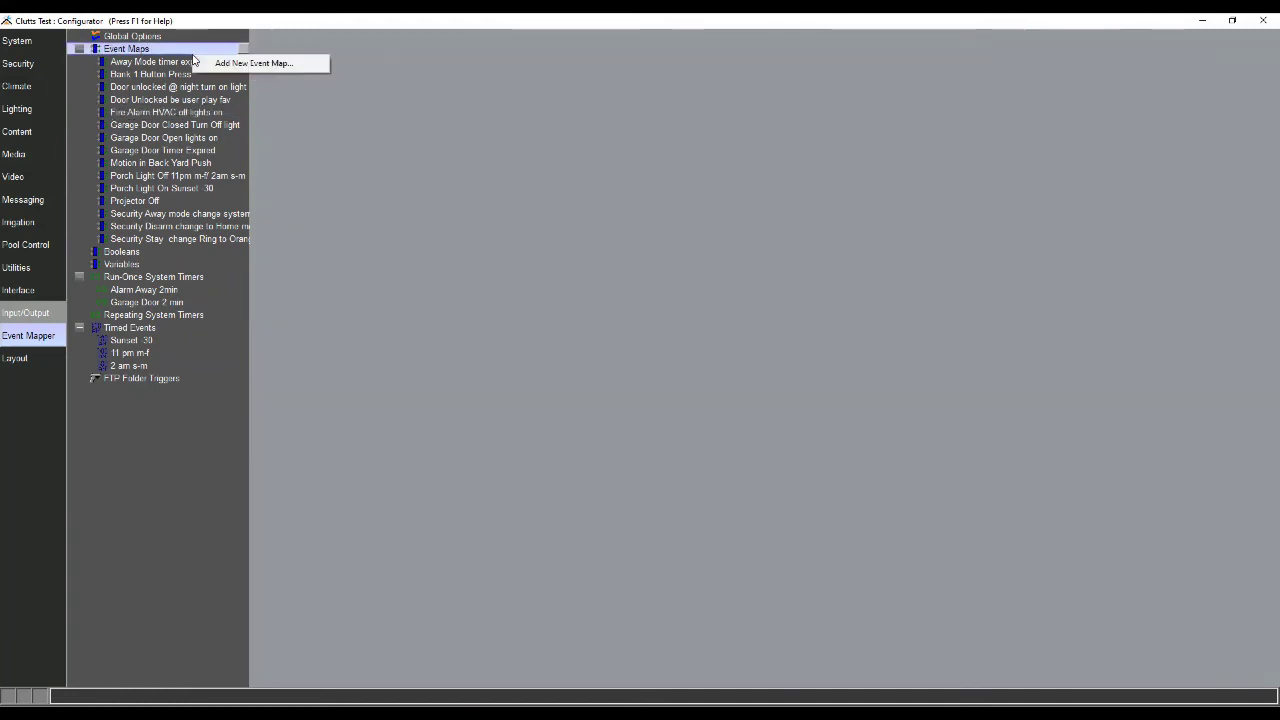
left_click(145, 316)
right_click(145, 317)
left_click(230, 326)
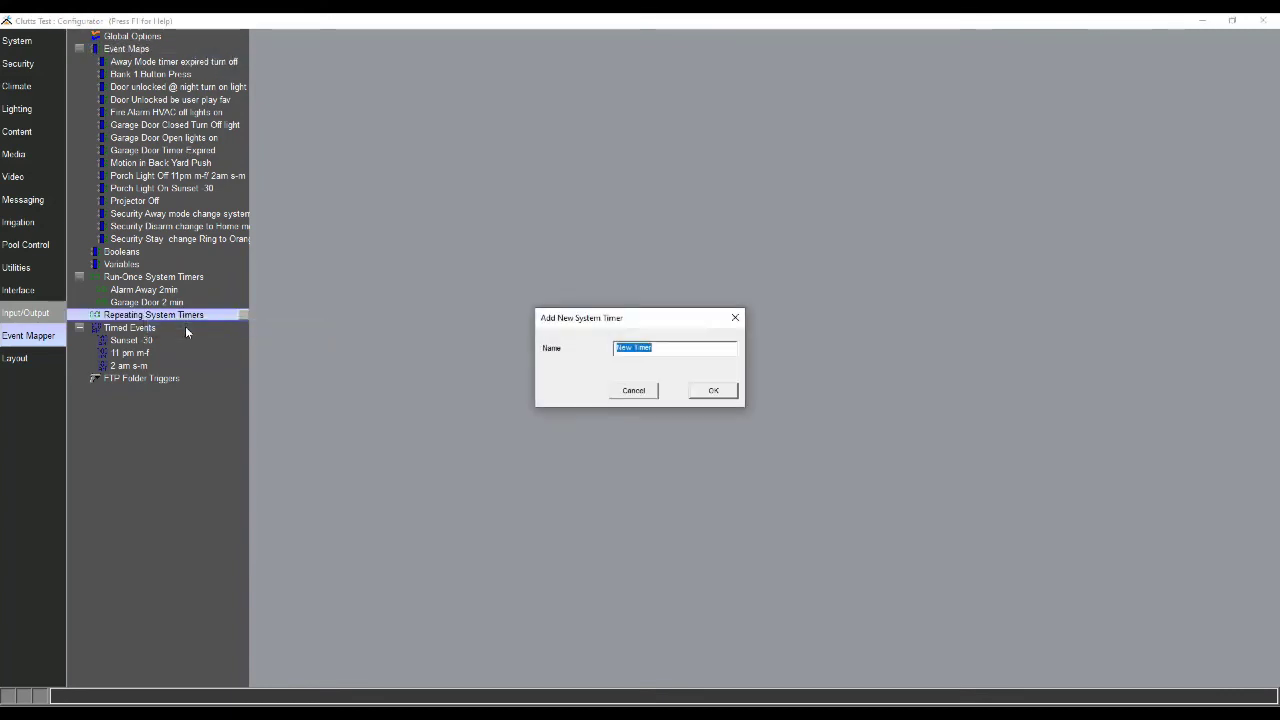
type("Alarm")
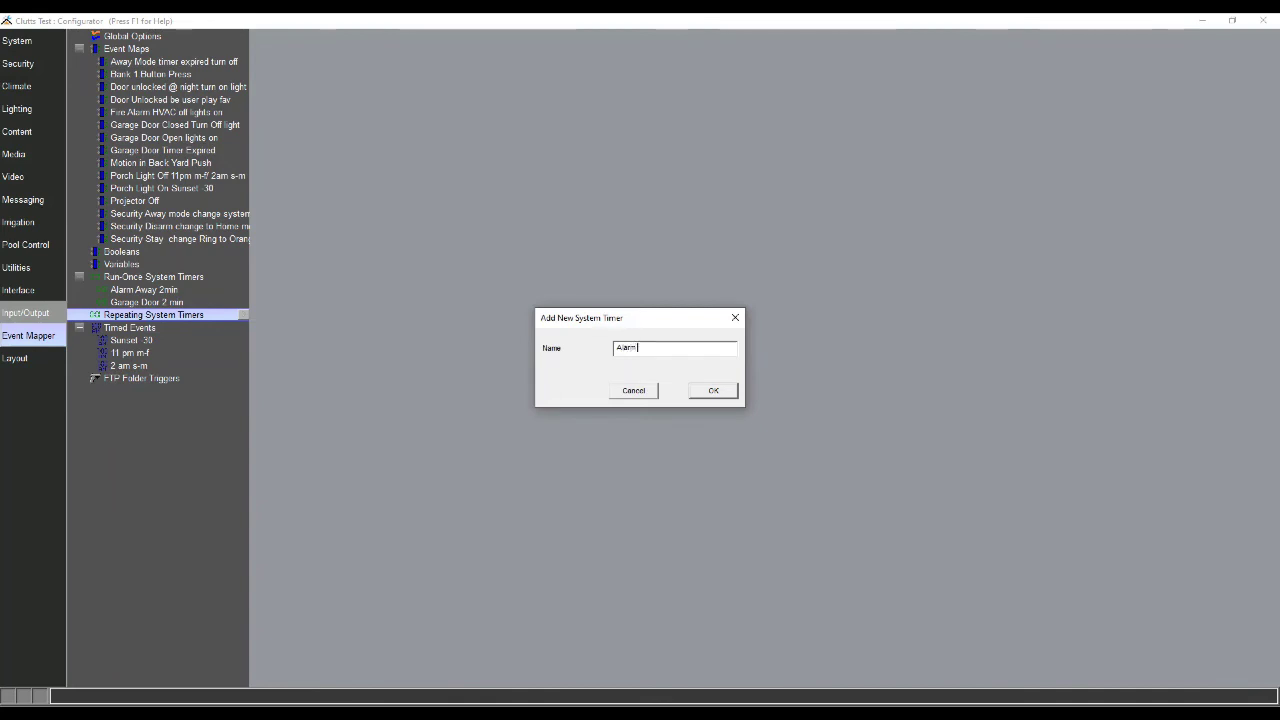
type(" Light Flash")
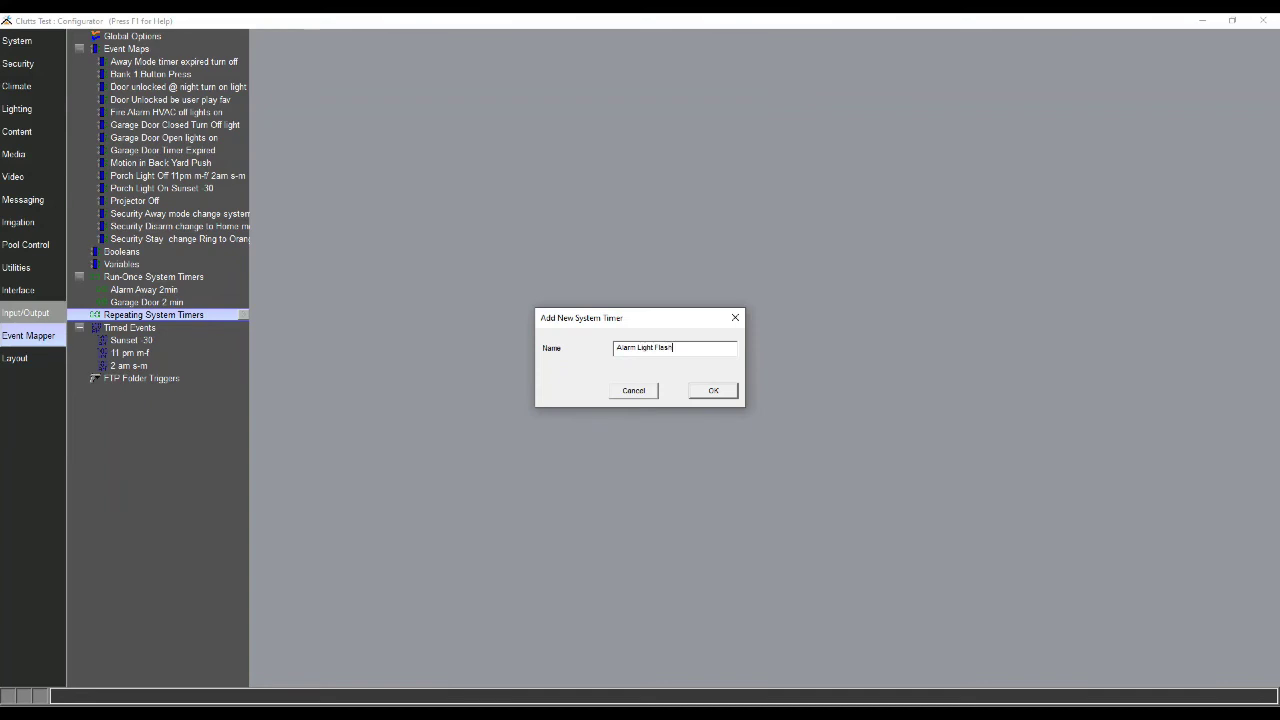
key("Return")
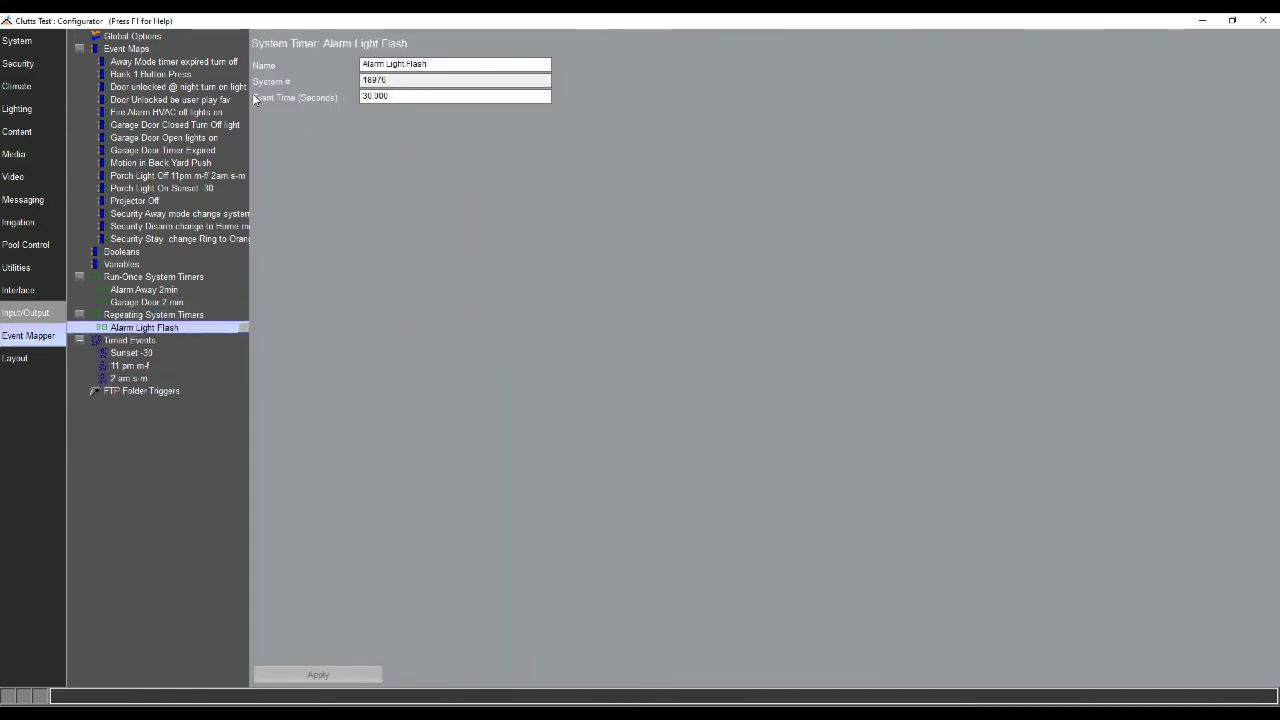
- Set the Alarm Light Flash timer's event time to 5 seconds and apply it
left_click_drag(400, 97, 362, 97)
type("5")
left_click(371, 674)
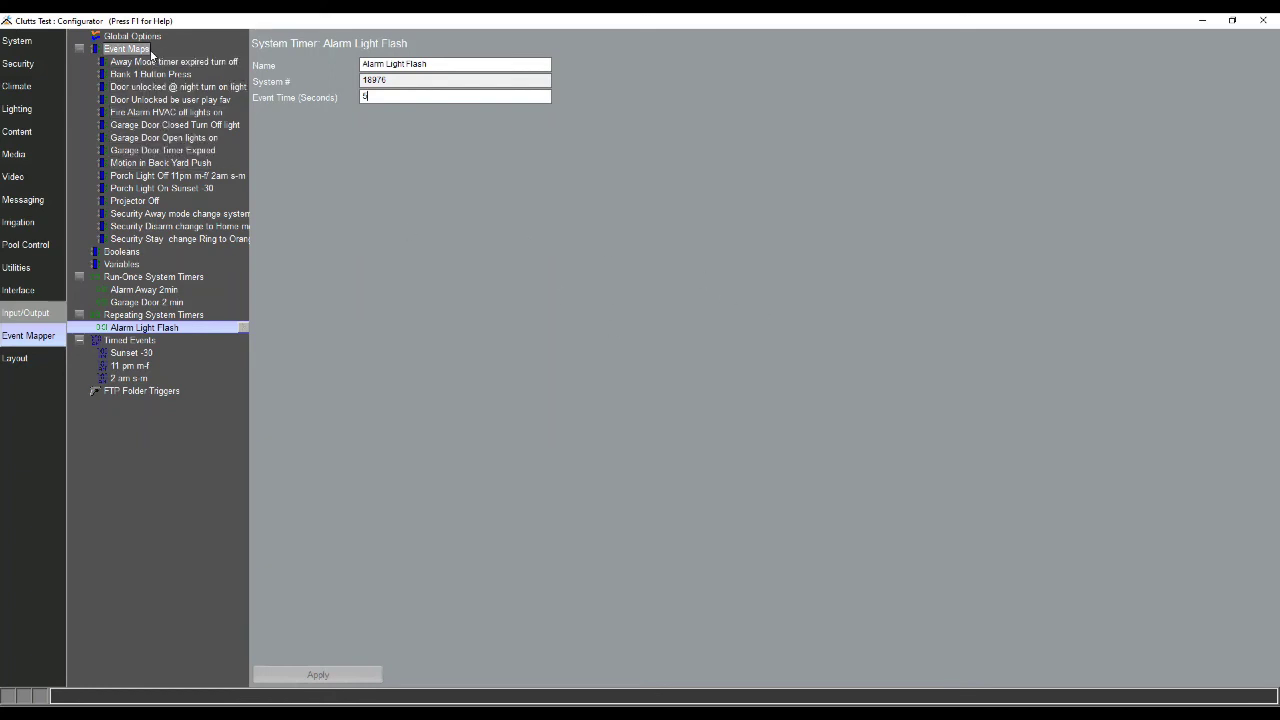
- Create a new event map named "Alarm Flash Lights"
right_click(150, 51)
left_click(172, 60)
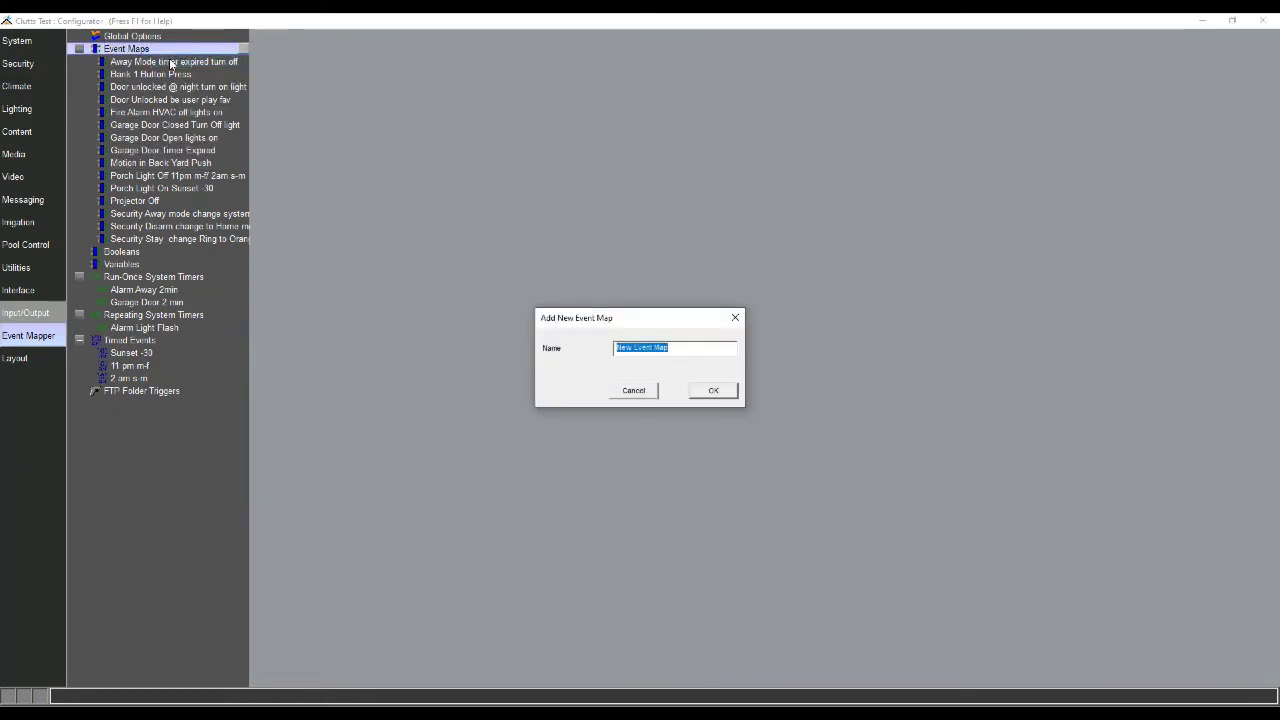
type("Alarm Flash Lights")
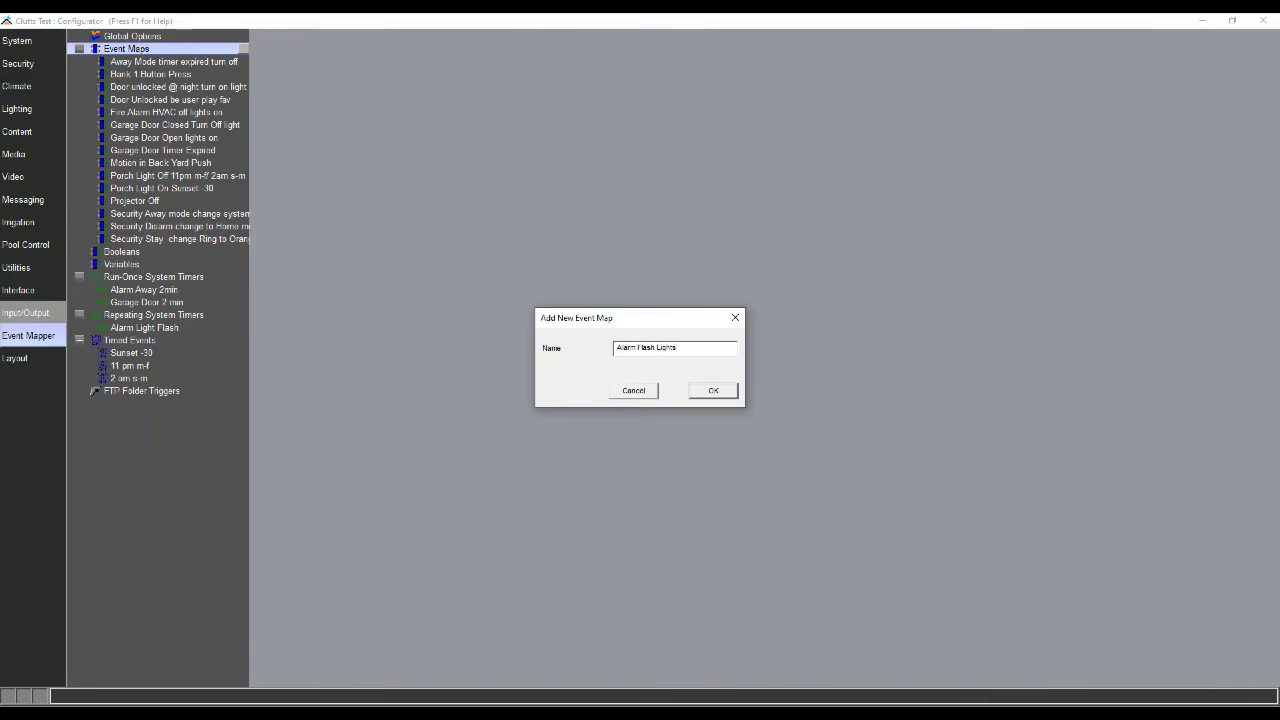
key("Return")
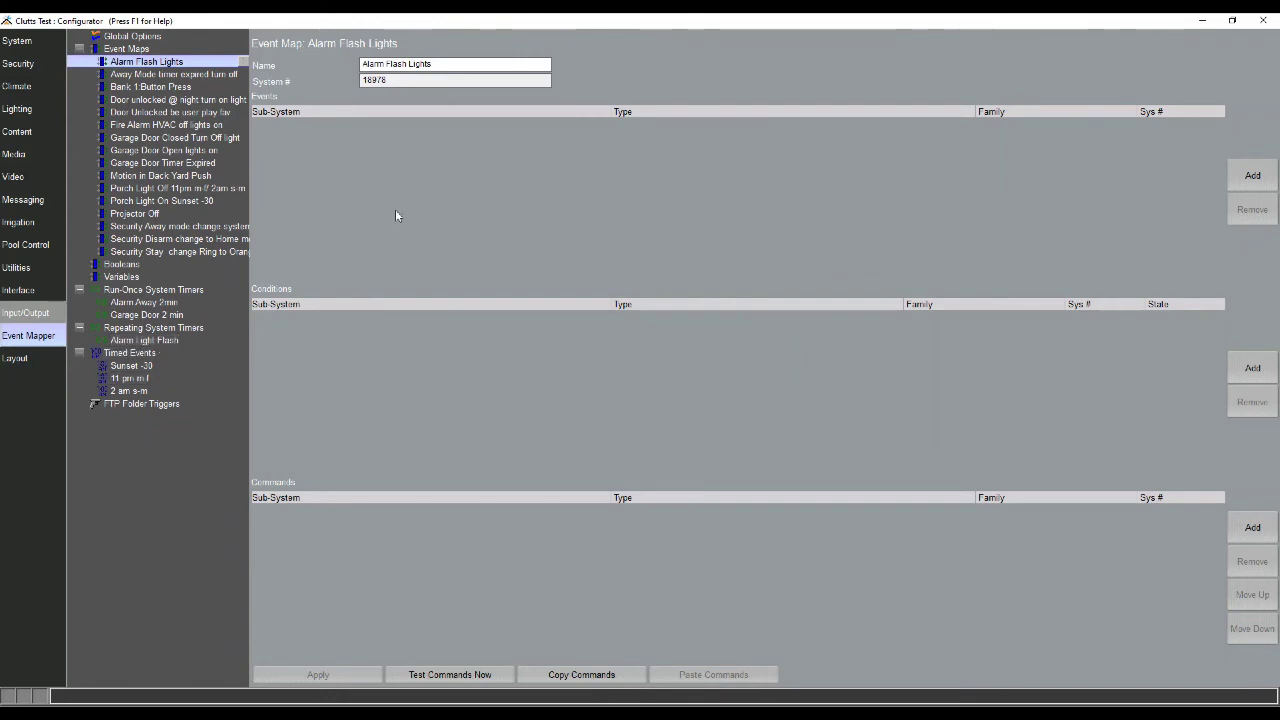
- Add the Alarm Light Flash timer's Timer Expired event to the Alarm Flash Lights event map
left_click(1256, 185)
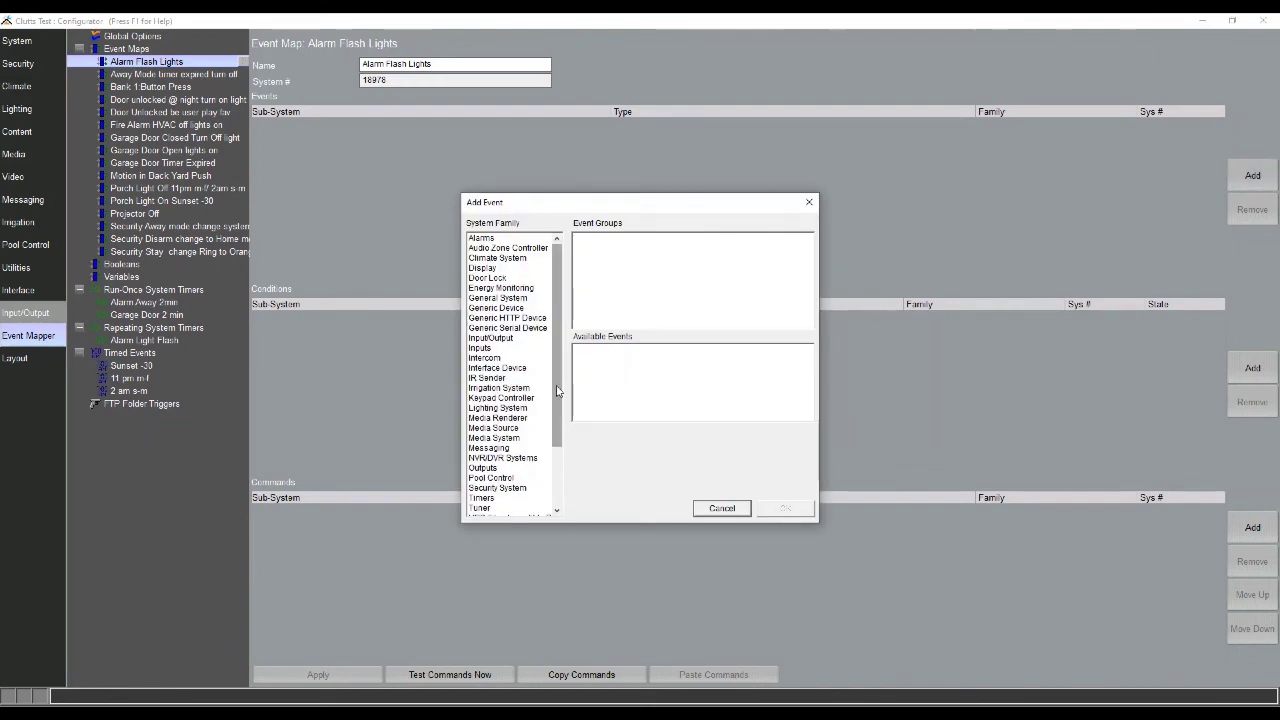
left_click(509, 498)
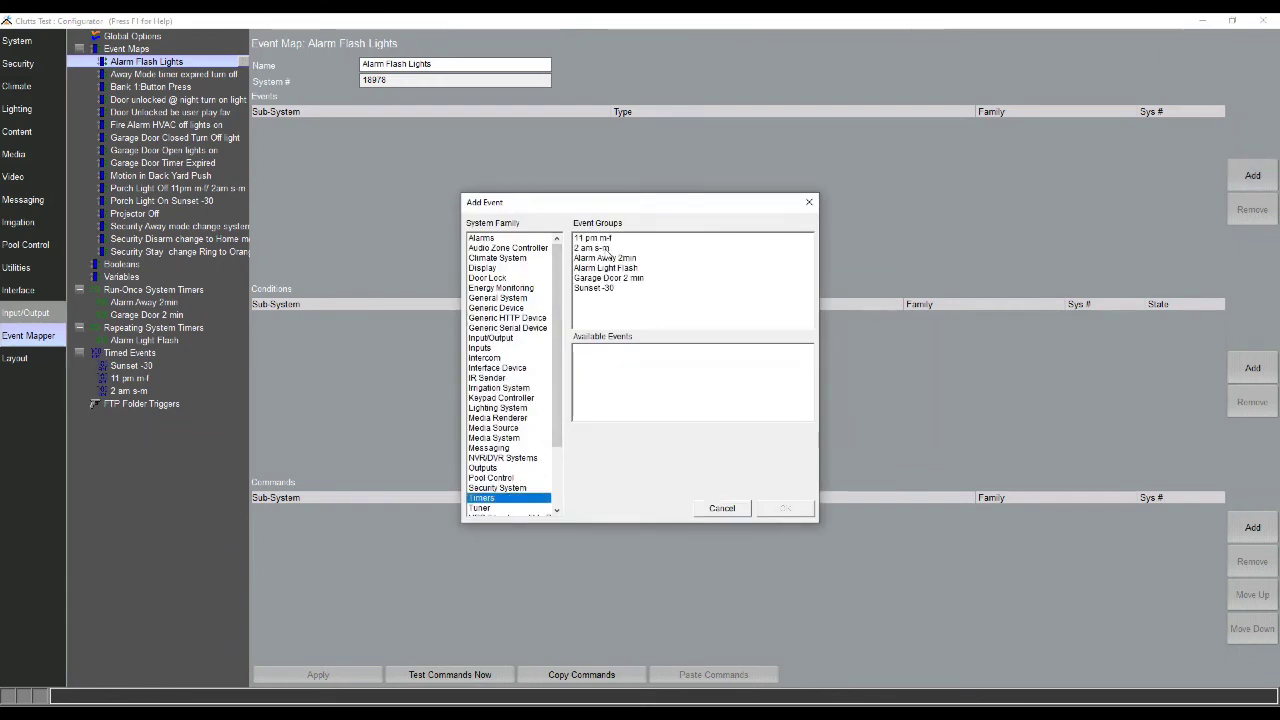
left_click(605, 269)
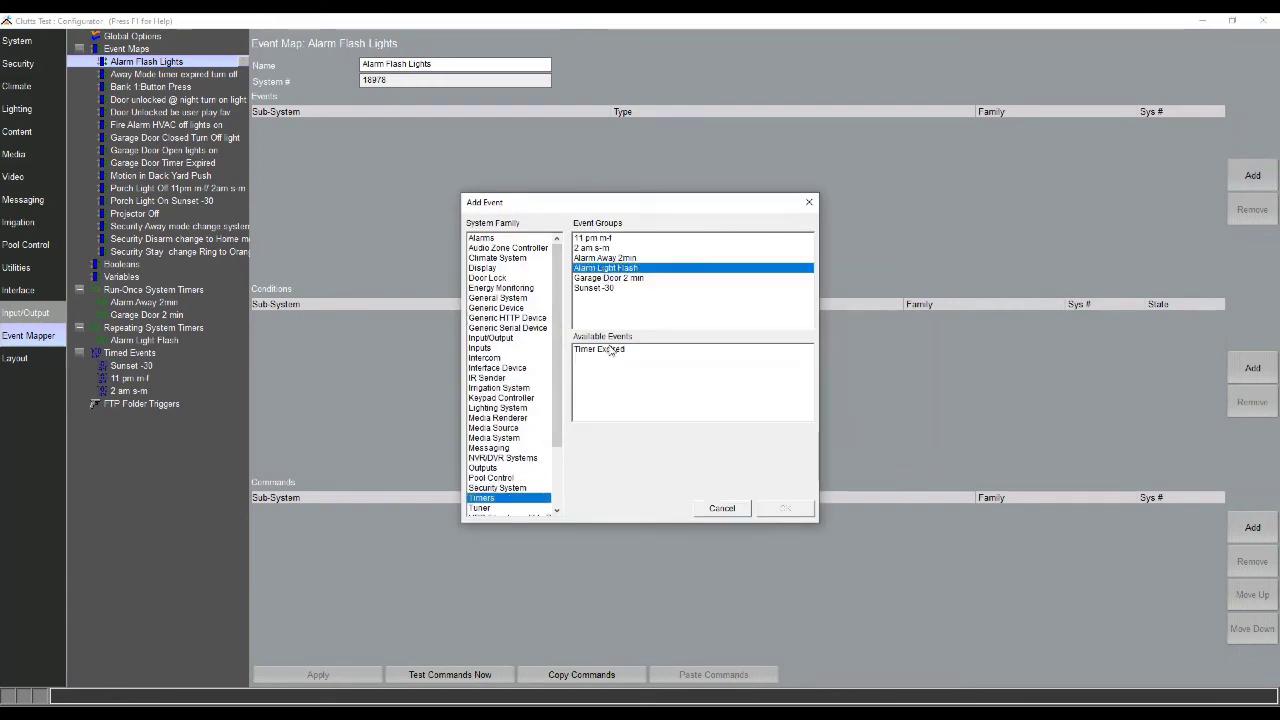
left_click(612, 350)
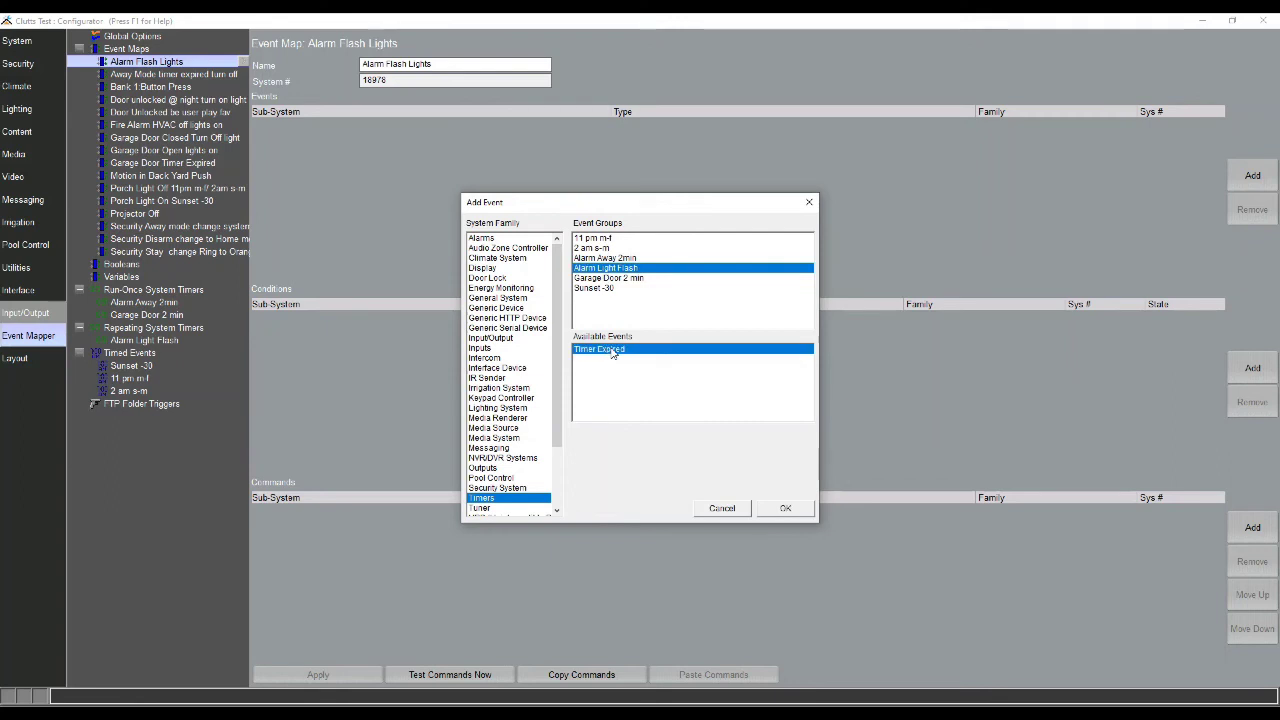
left_click(798, 510)
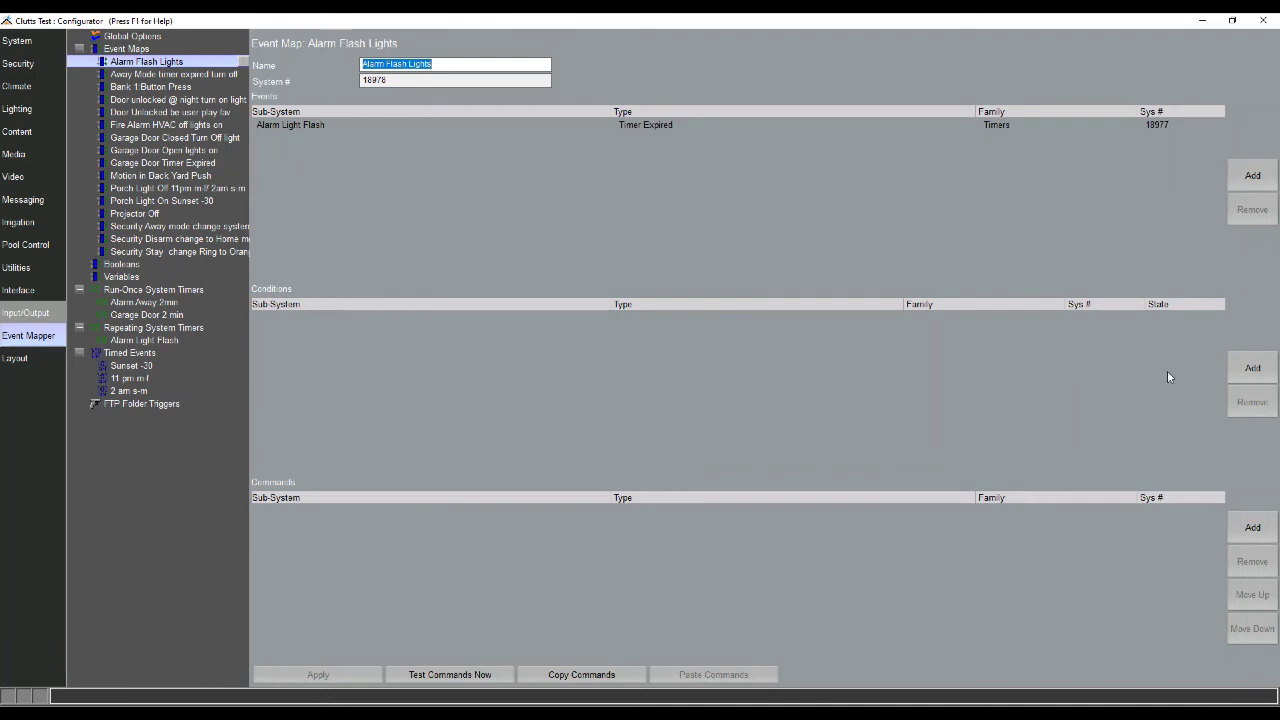
- Add a Security System condition requiring the House's Partition in Alarm State to be TRUE
left_click(1262, 375)
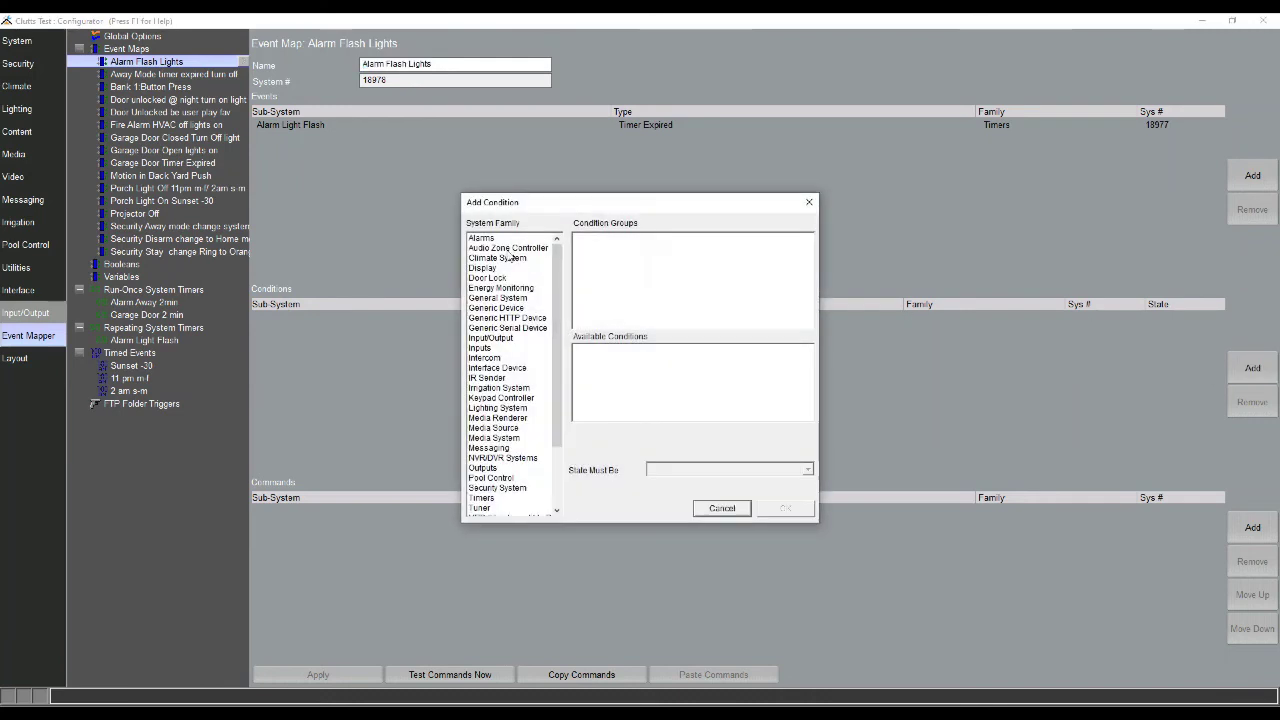
left_click(491, 238)
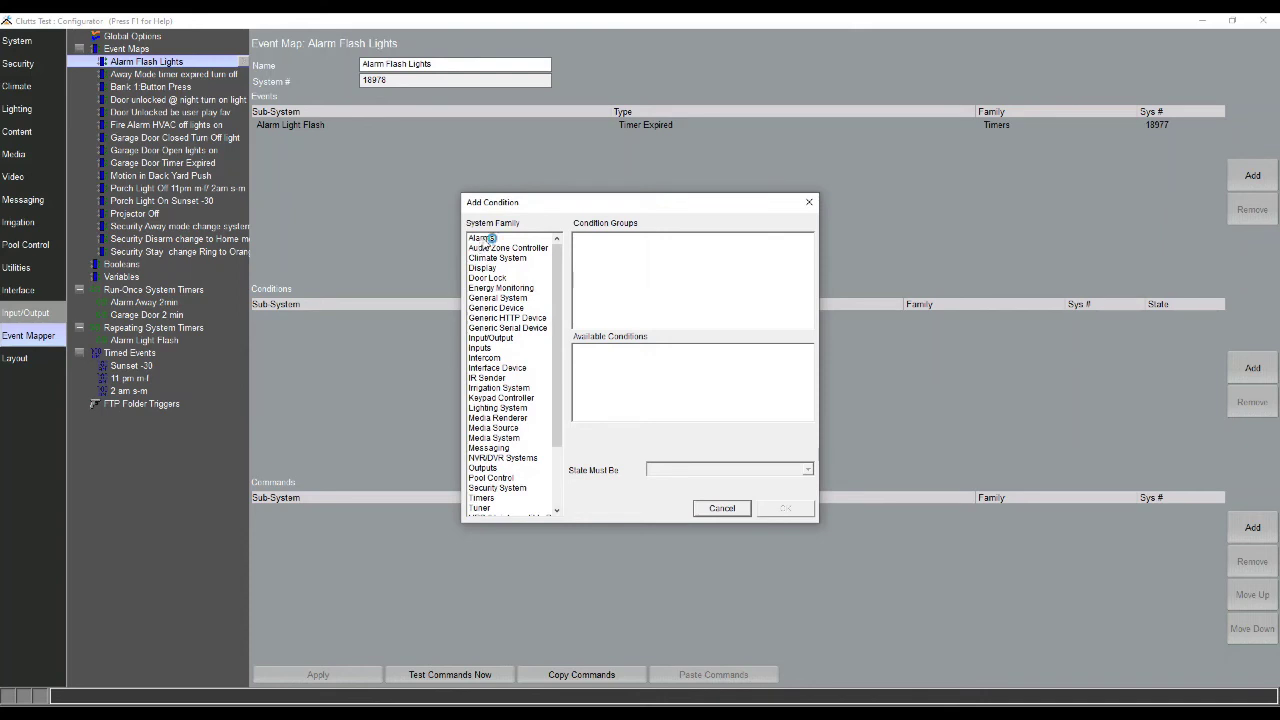
left_click(490, 488)
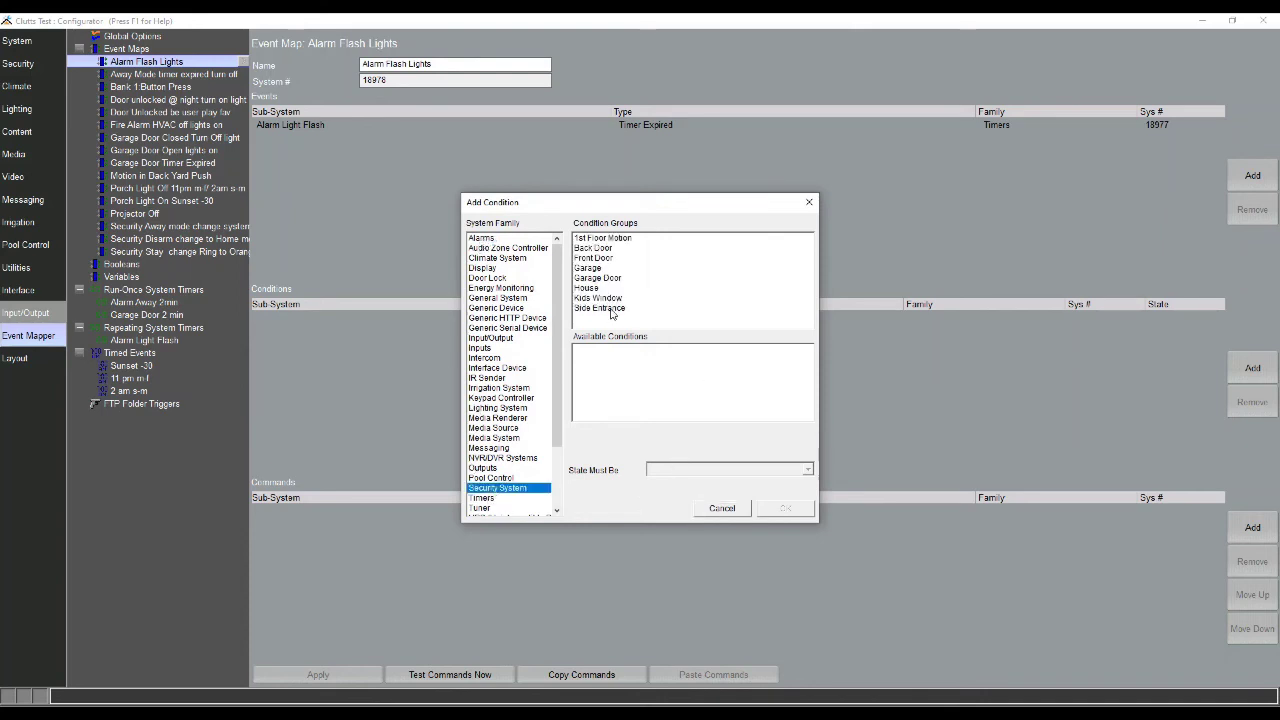
left_click(587, 289)
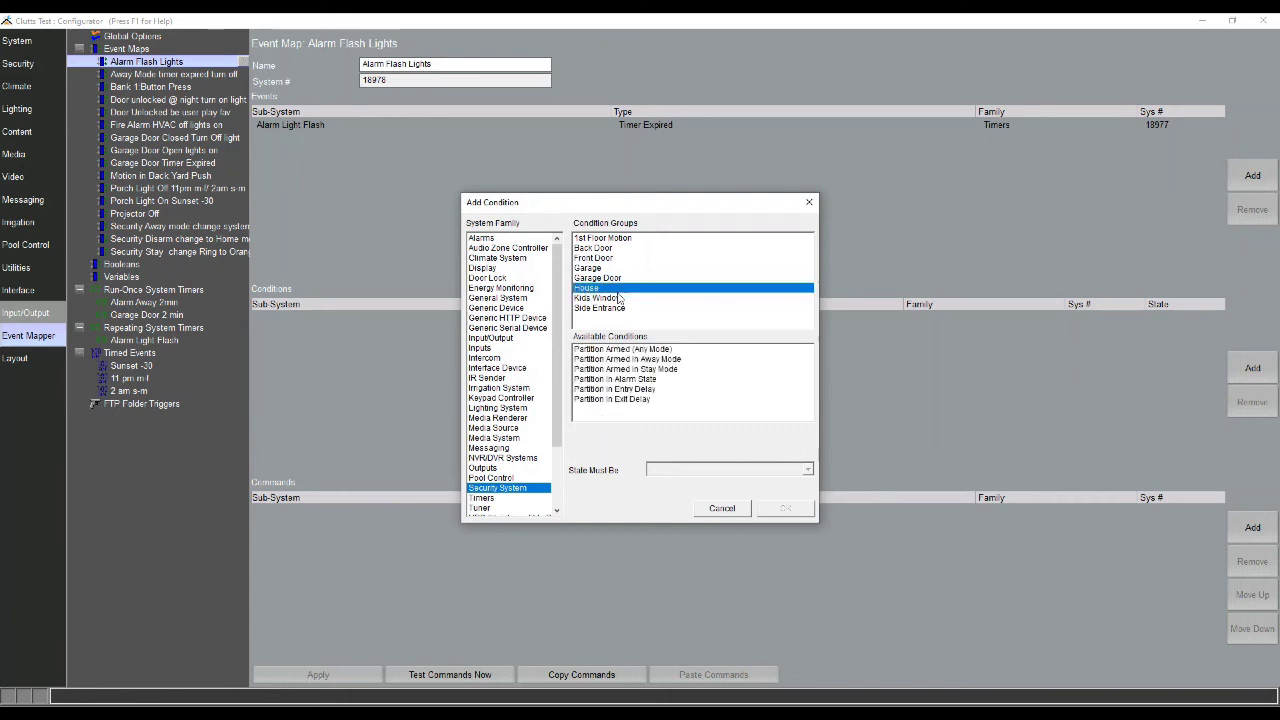
left_click(632, 381)
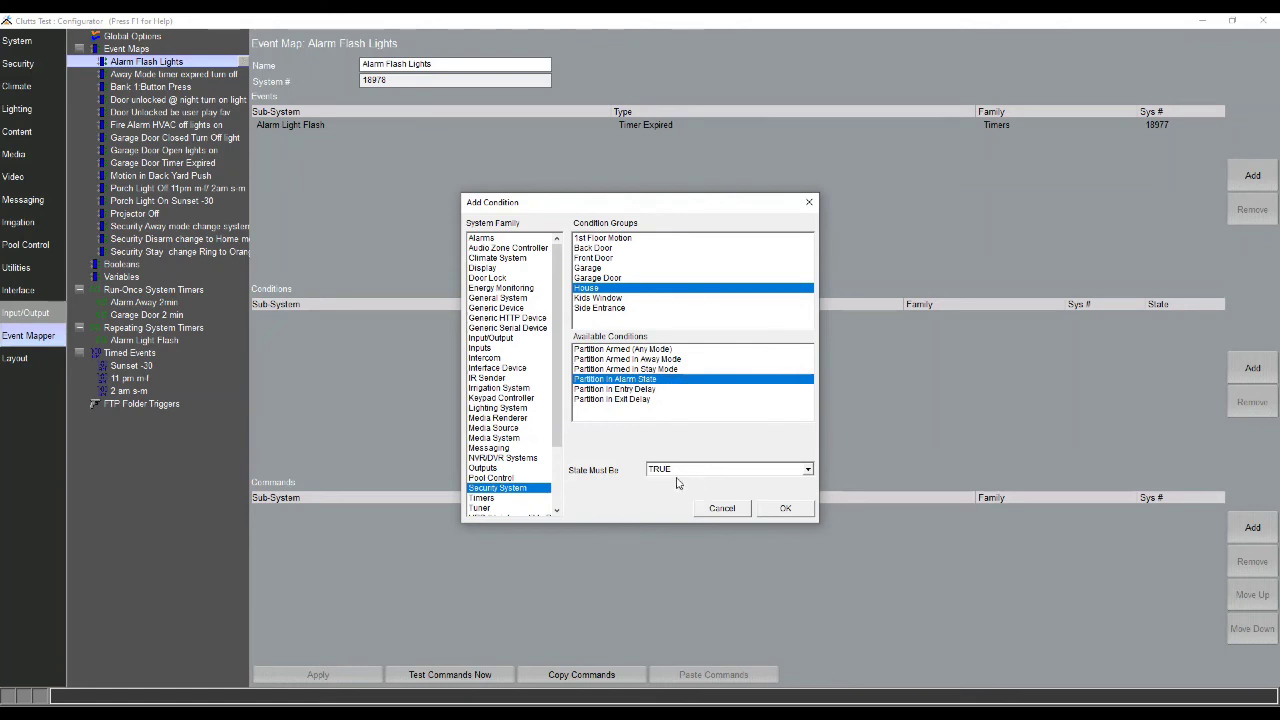
left_click(785, 509)
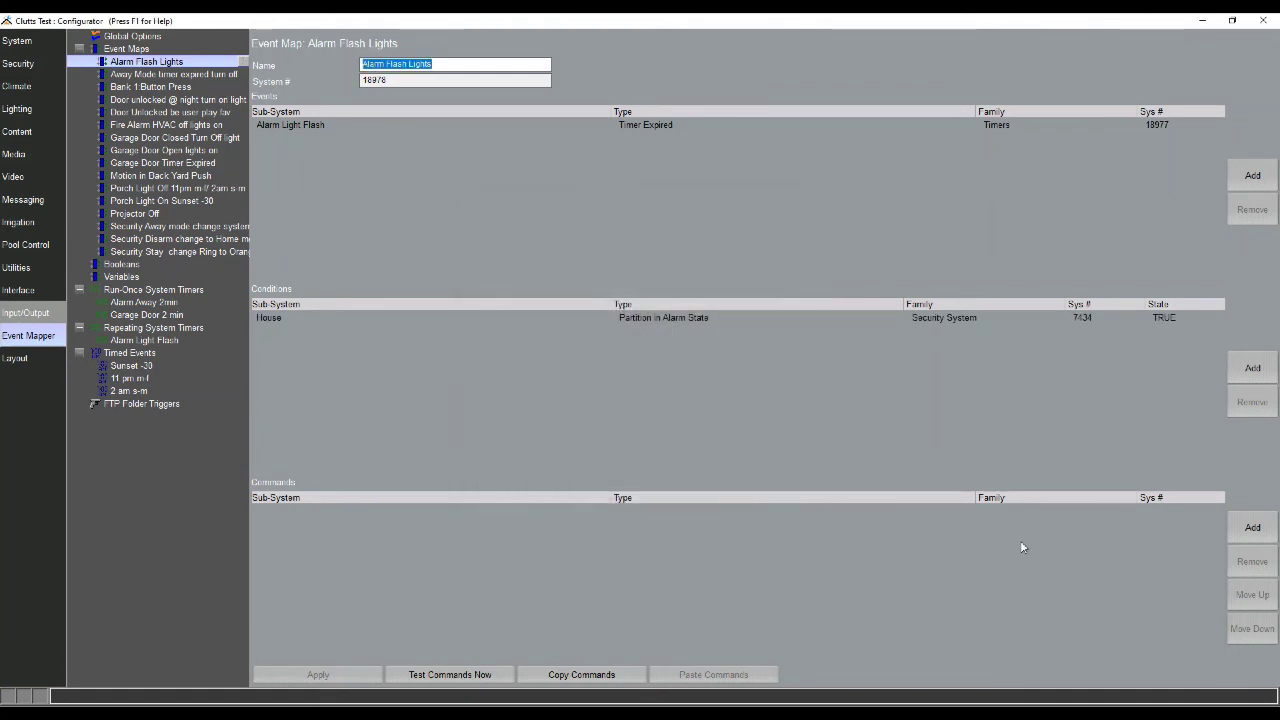
- Add a Lighting System command to the Alarm Flash Lights event map that turns the Outside Lights switch/dimmer on
left_click(1250, 530)
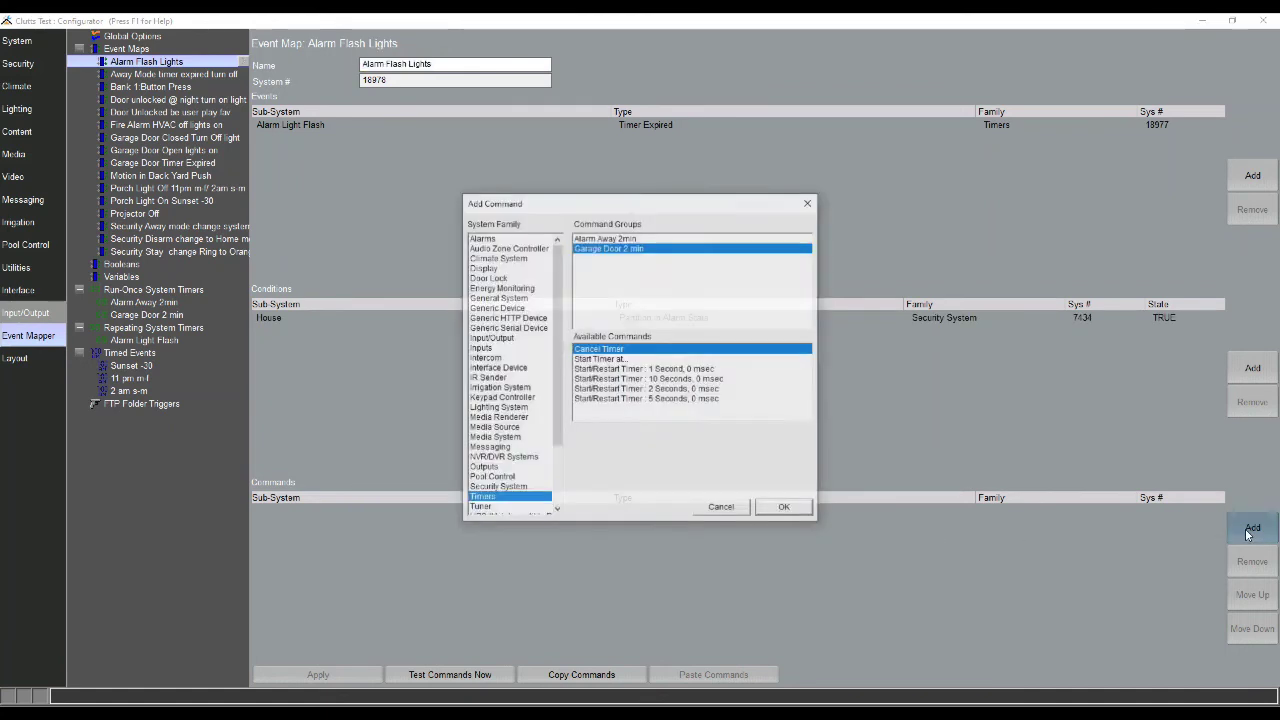
left_click(512, 408)
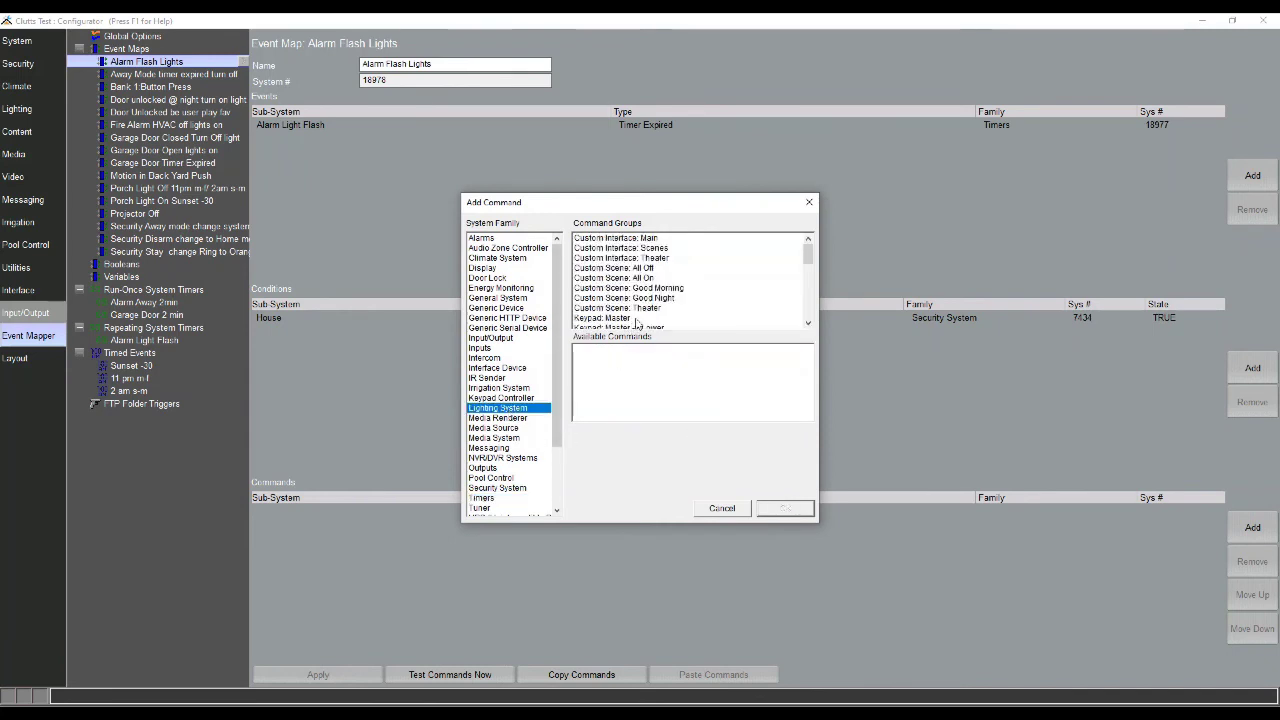
scroll(636, 322, "down", 6)
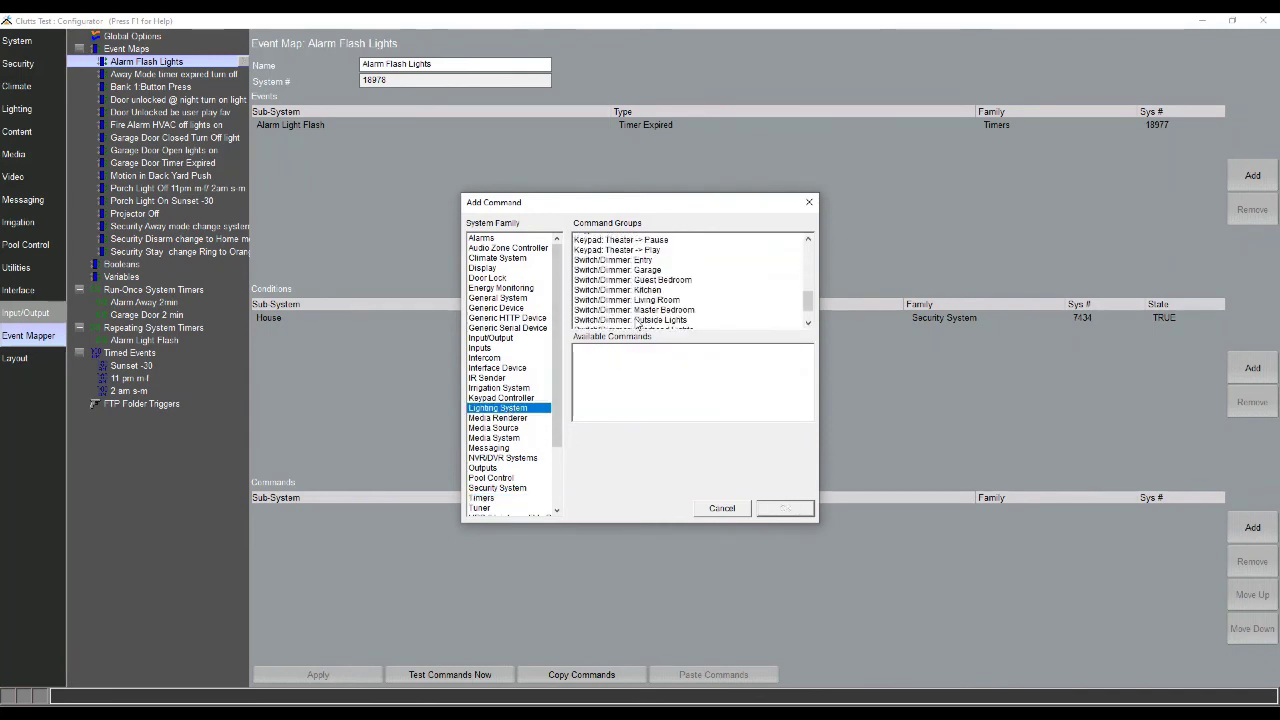
left_click(644, 309)
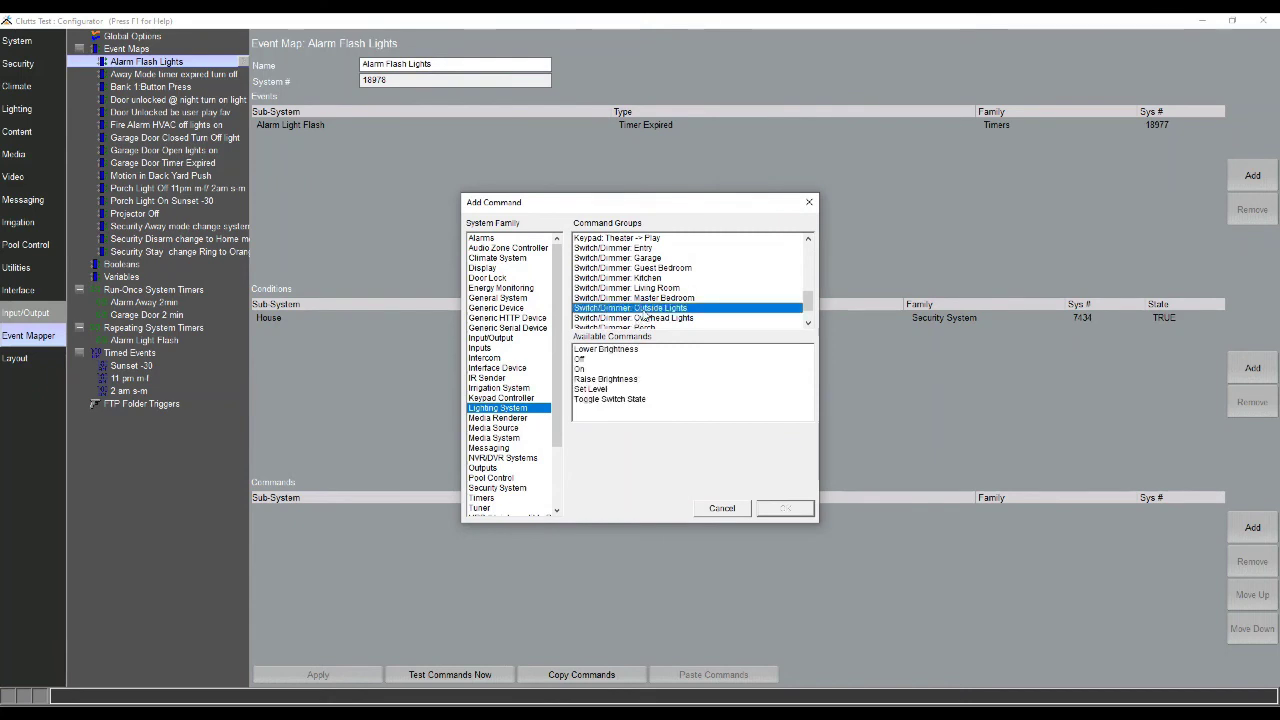
left_click(581, 369)
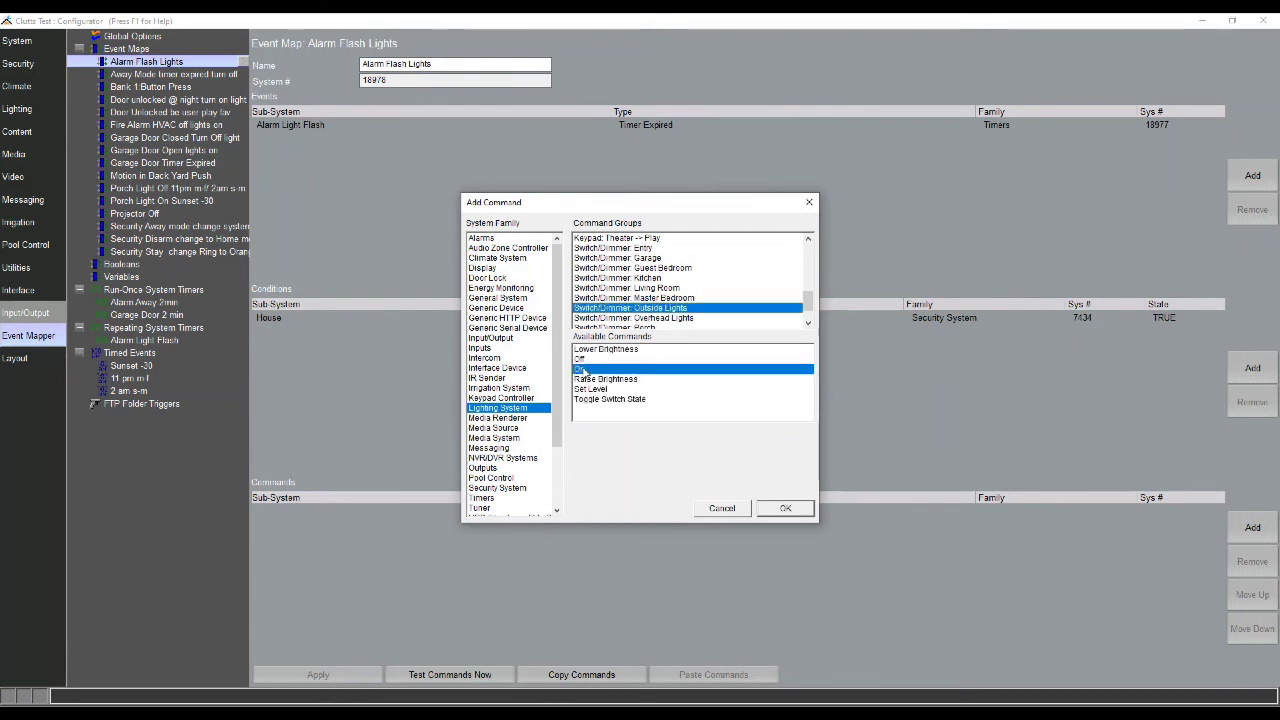
left_click(786, 508)
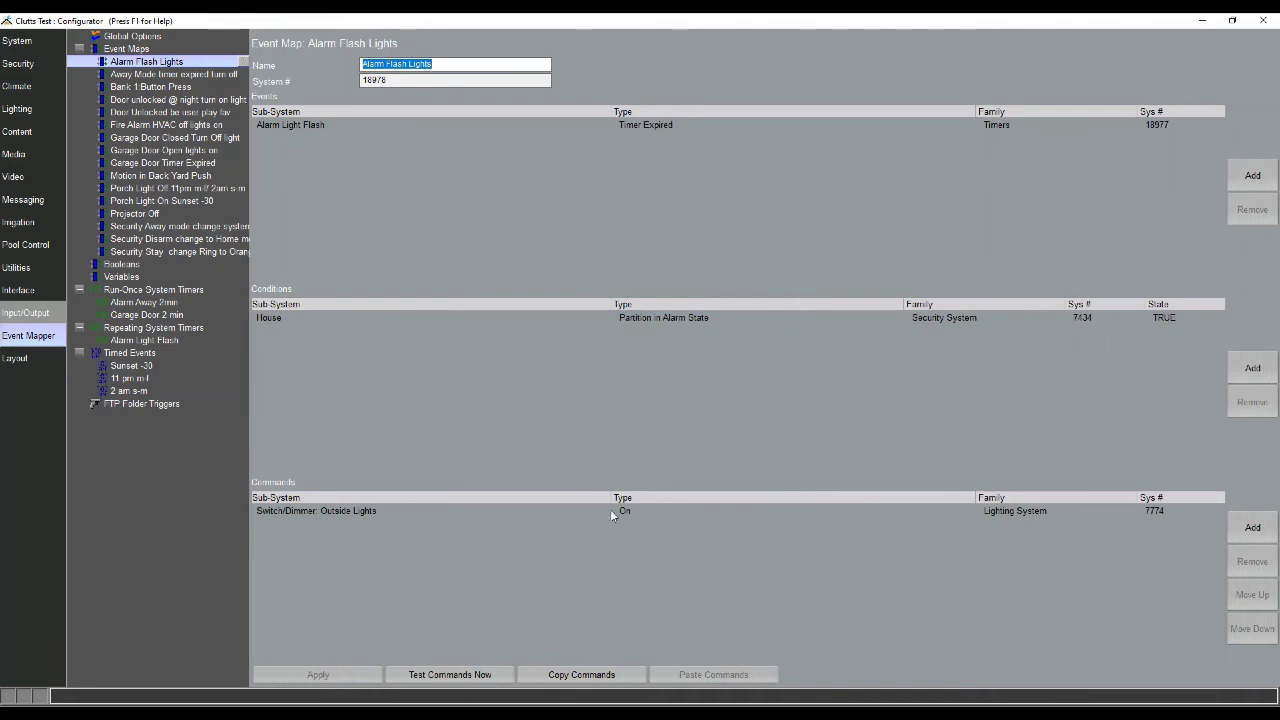
- Add a Lighting System command that turns the Outside Lights switch/dimmer off to the Alarm Flash Lights event map
left_click(1236, 537)
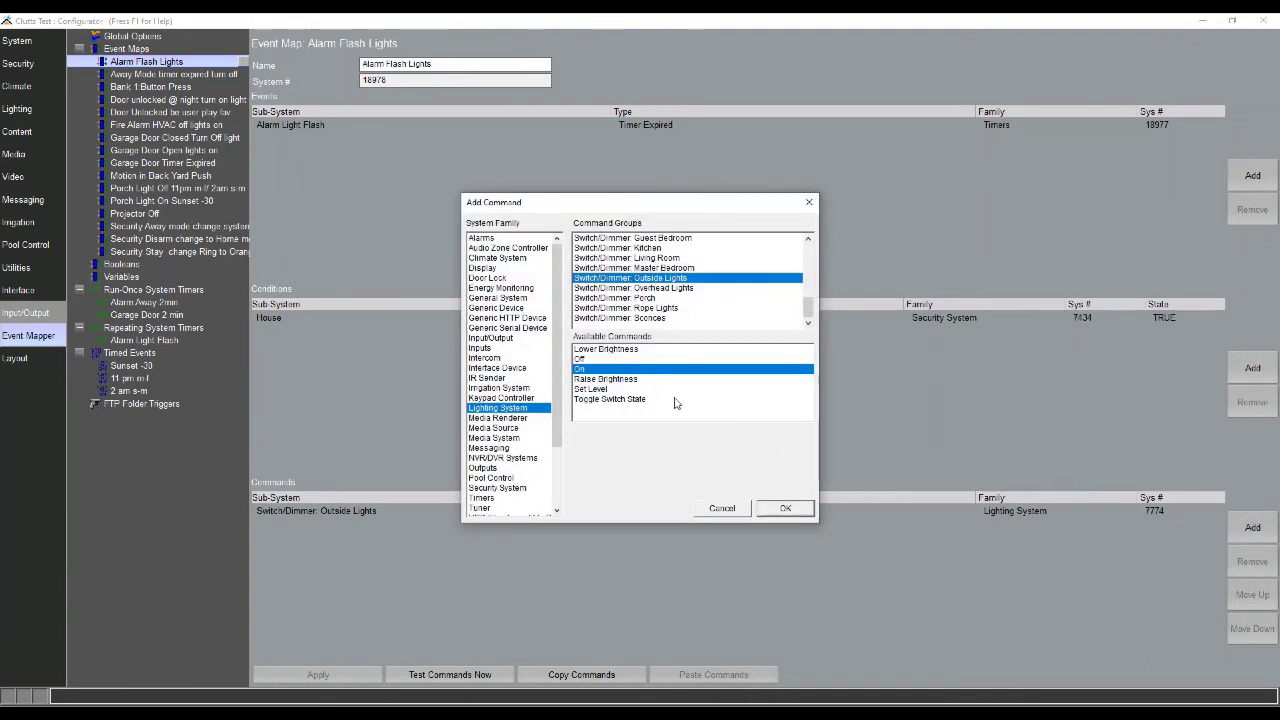
left_click(610, 359)
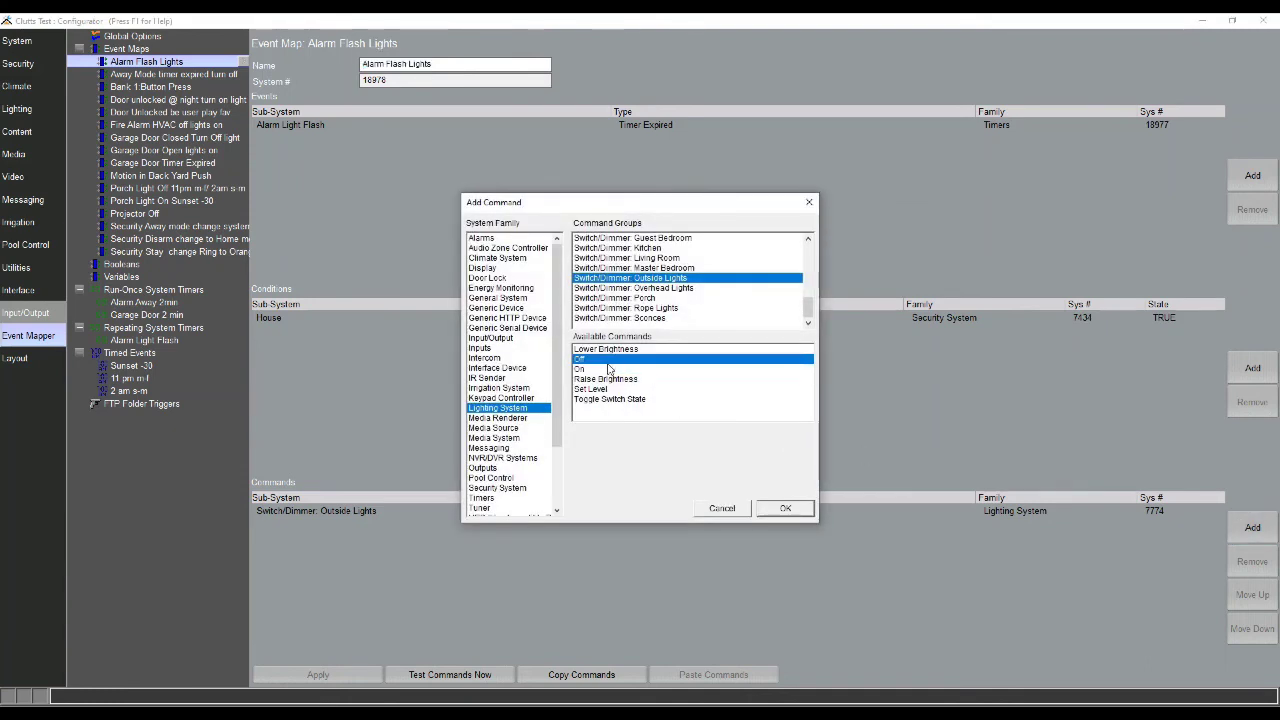
left_click(788, 508)
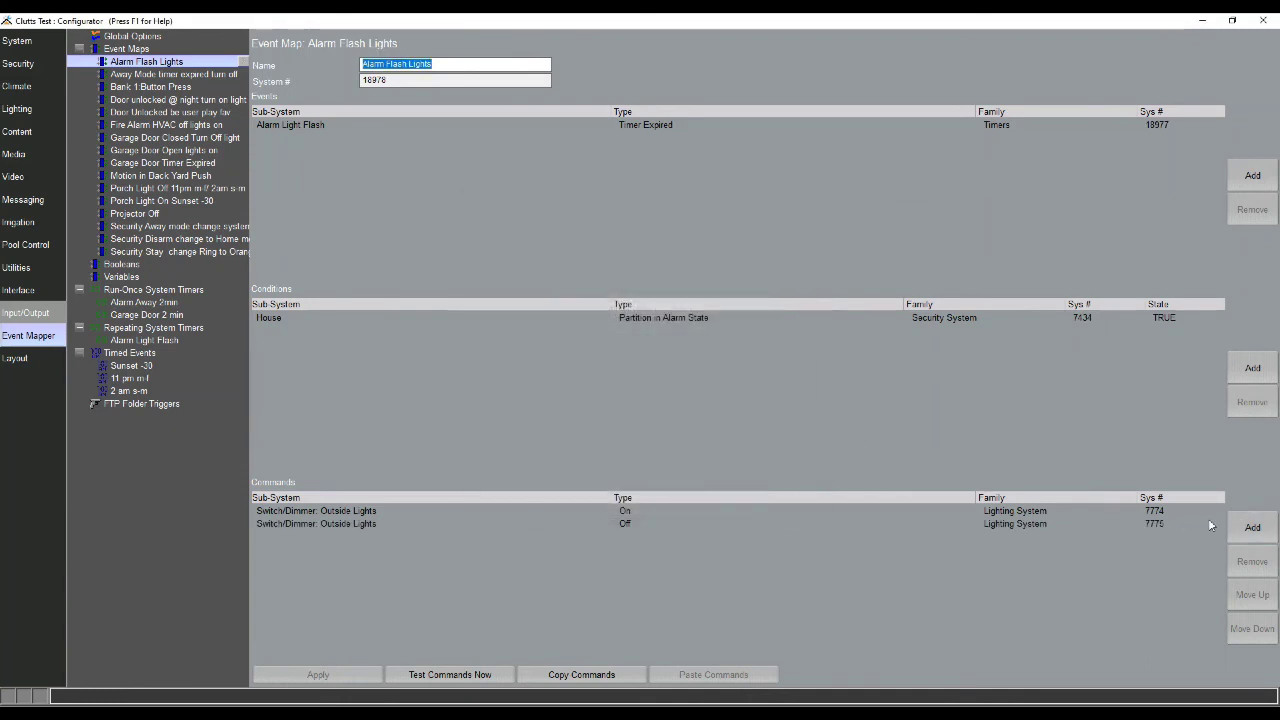
- Add a General System Delay Execution command of 2 seconds to the Alarm Flash Lights event map
left_click(1251, 528)
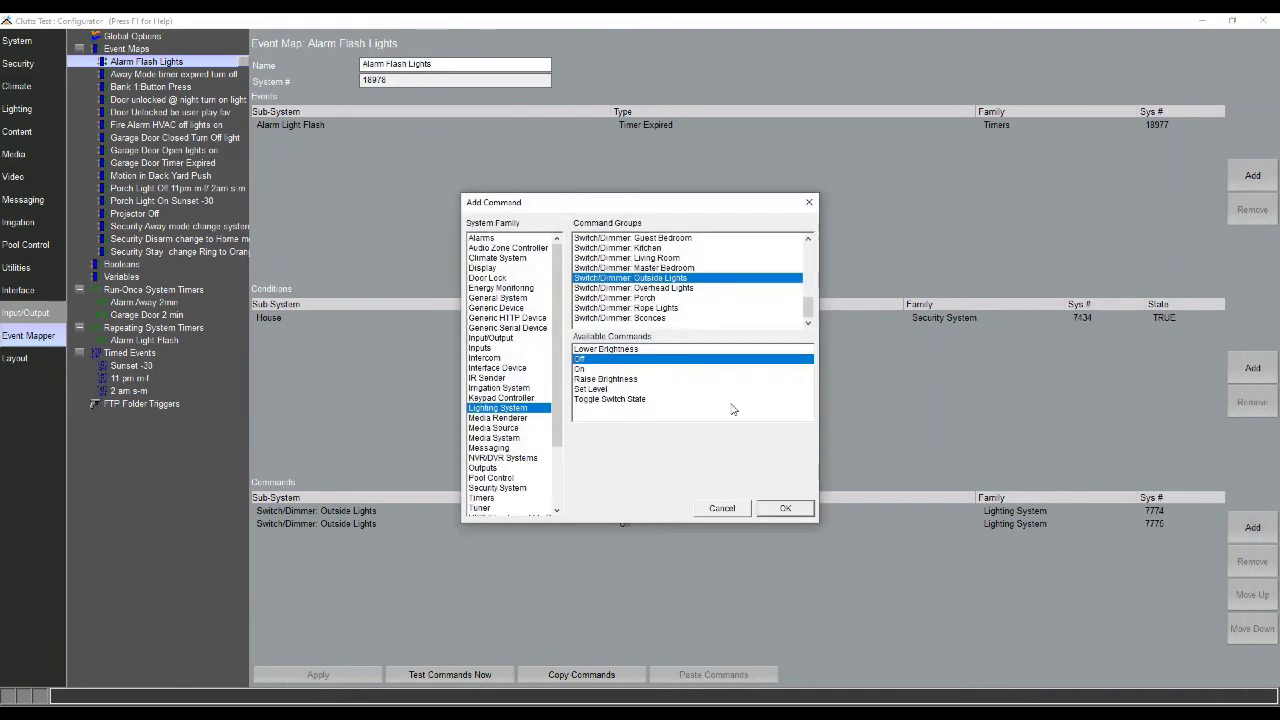
left_click(522, 298)
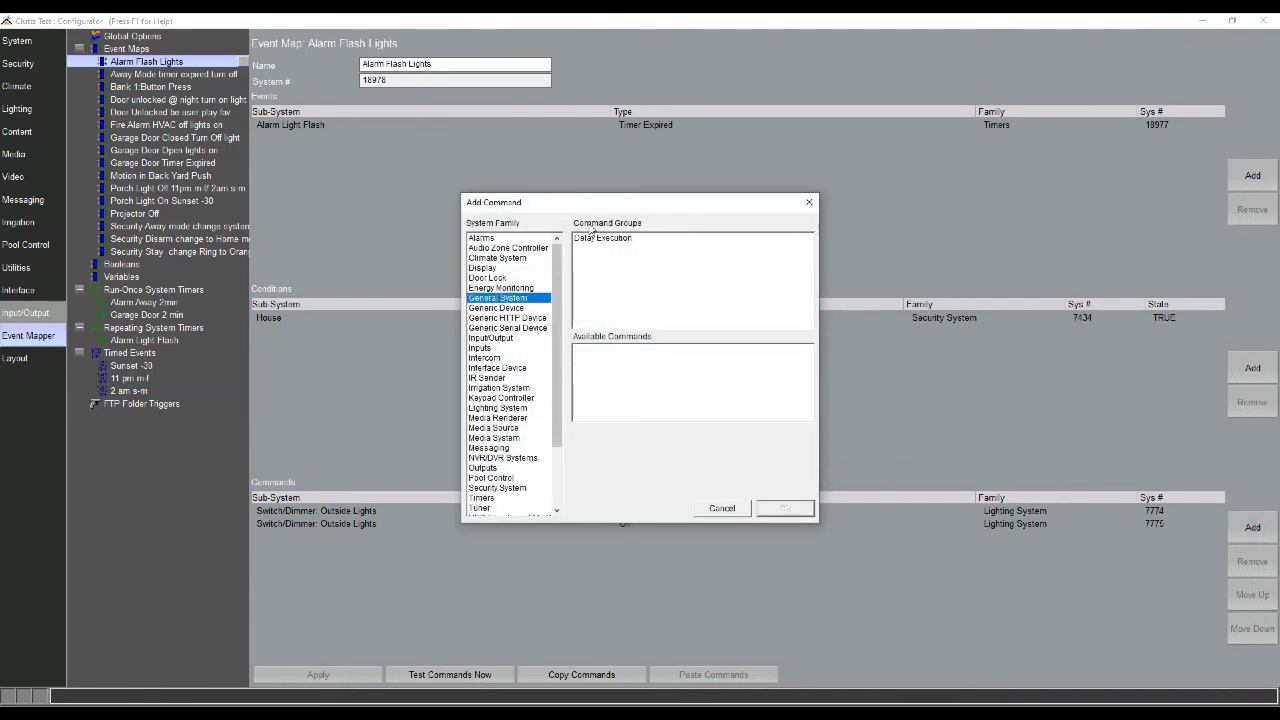
left_click(595, 238)
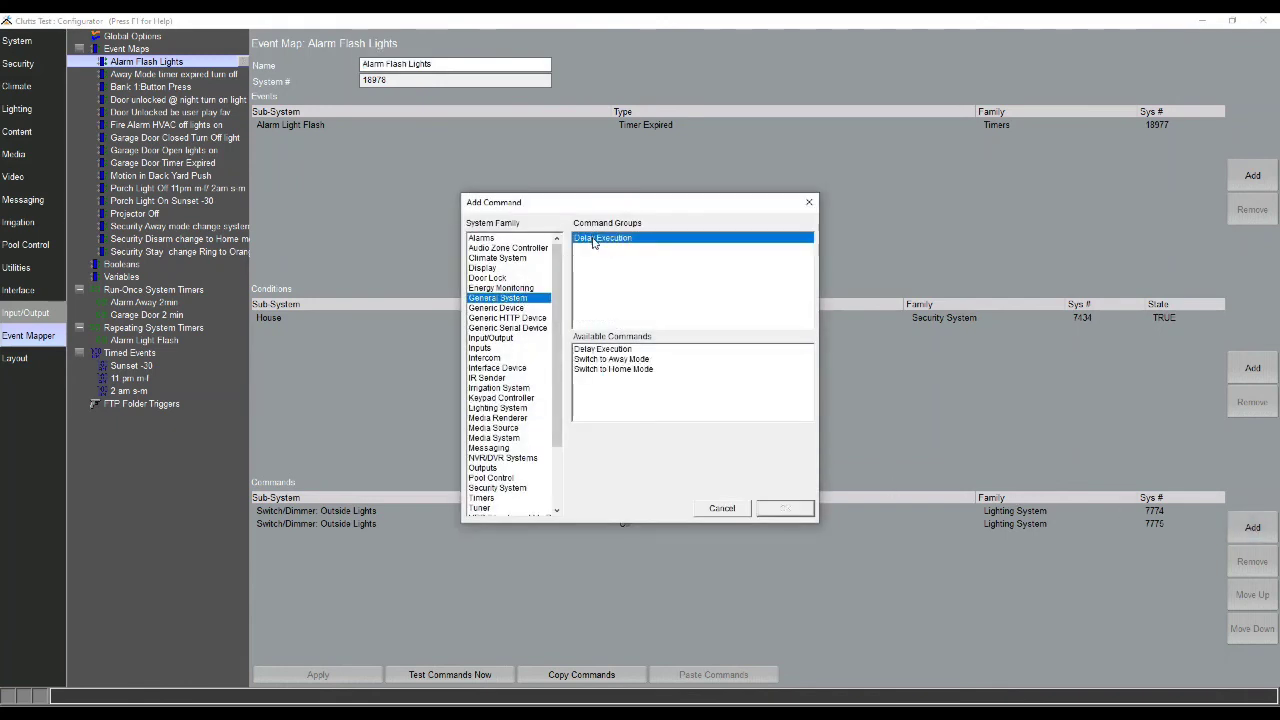
left_click(604, 351)
left_click_drag(742, 452, 693, 451)
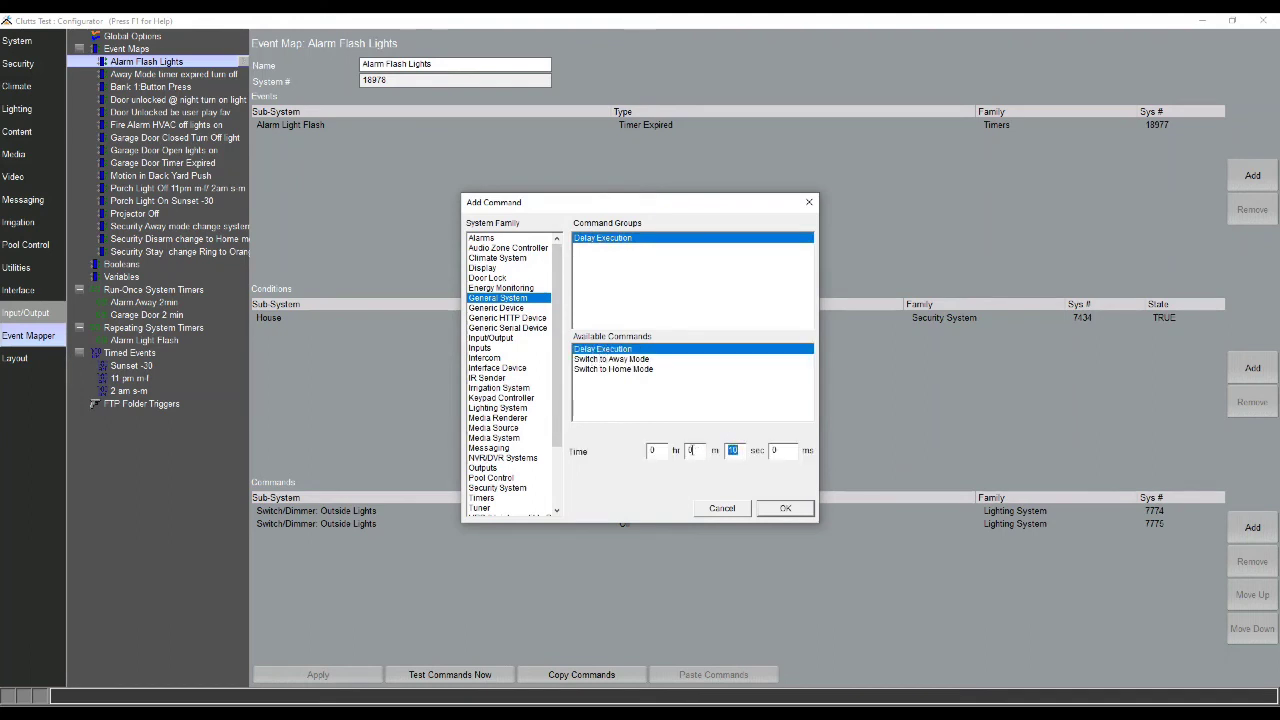
type("2")
left_click(787, 512)
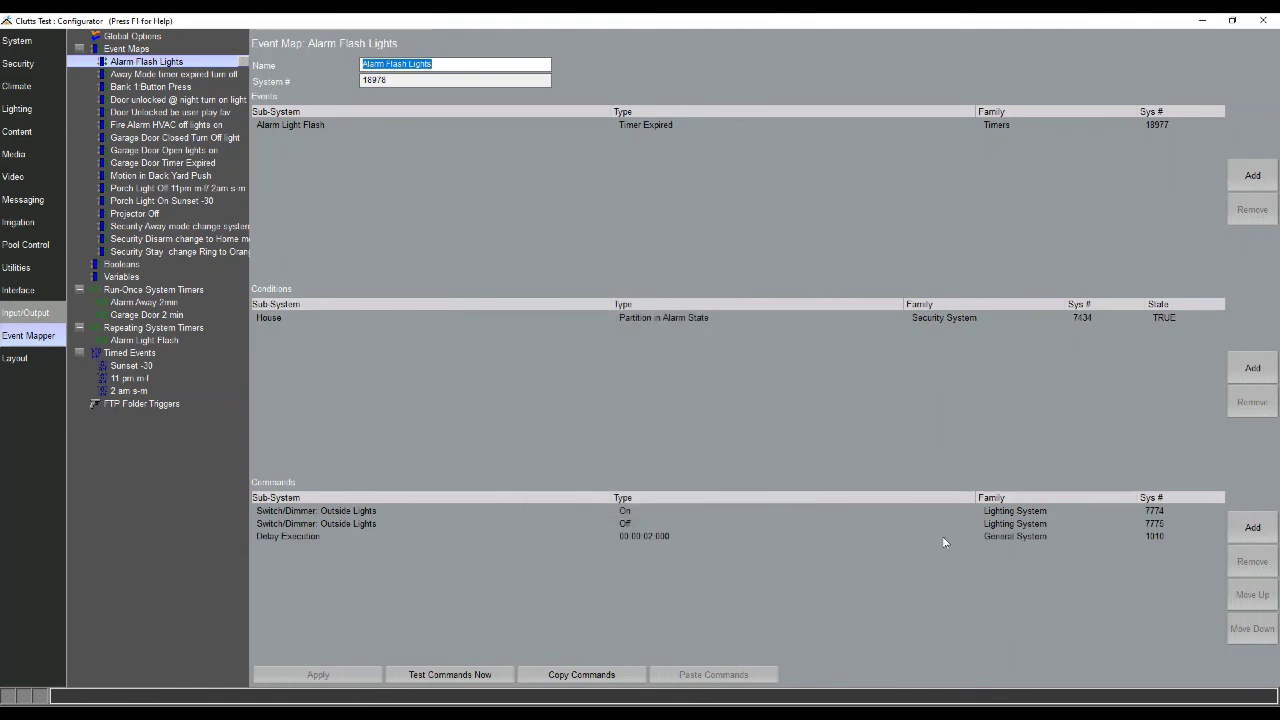
- Move the 2-second Delay Execution command between the Outside Lights On and Off commands in the Alarm Flash Lights event map
left_click(975, 538)
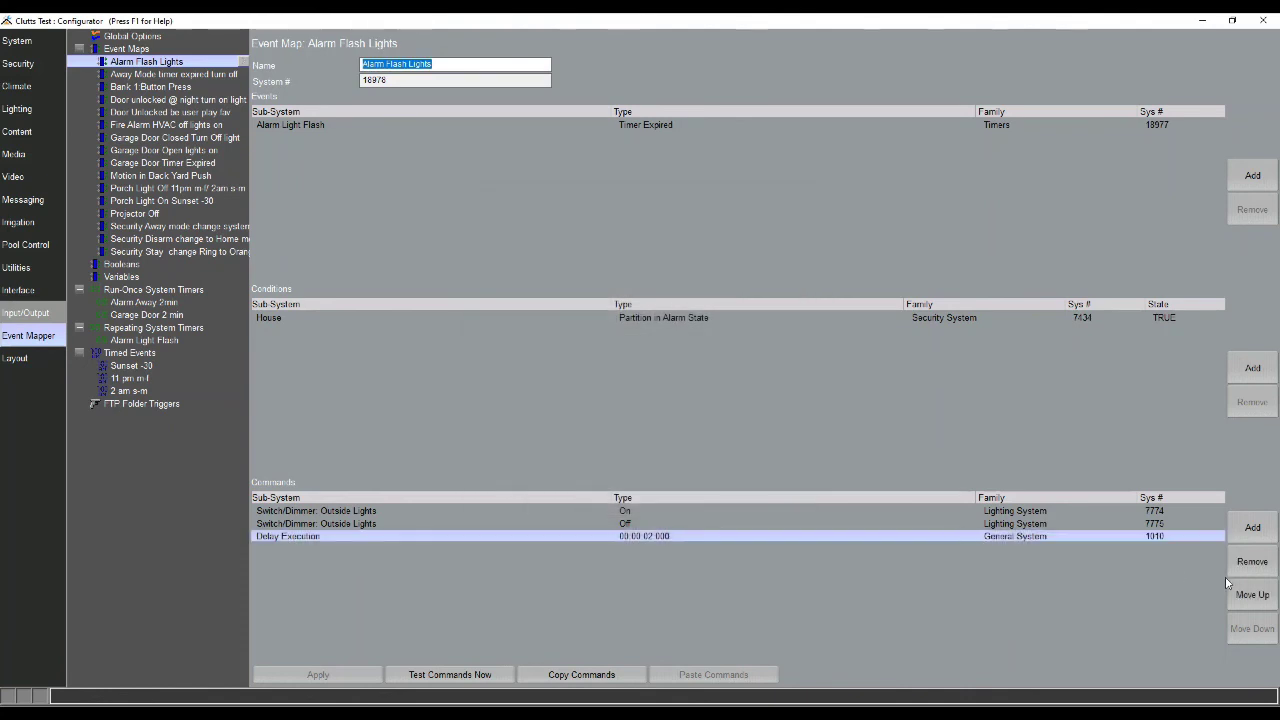
left_click(1243, 595)
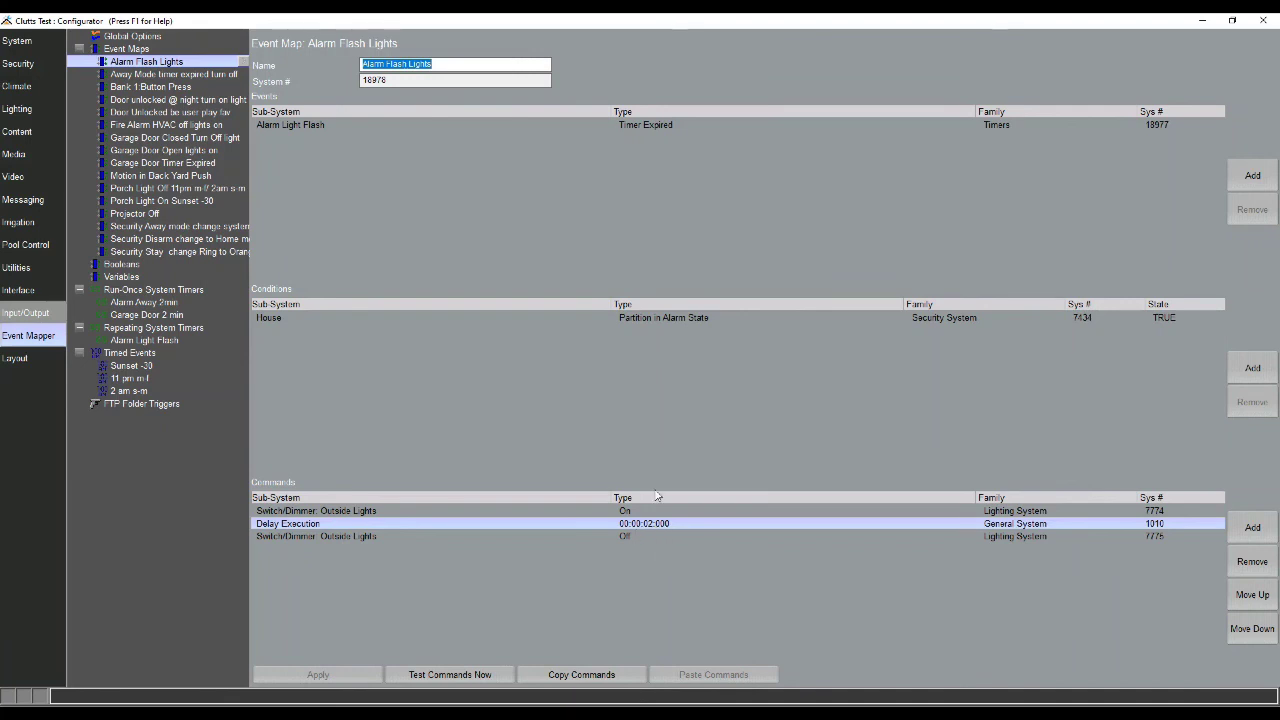
- Create a repeating system timer named Back Door Open with an event time of 10 seconds and apply it
left_click(155, 333)
right_click(155, 333)
left_click(181, 338)
type("Back Door Open")
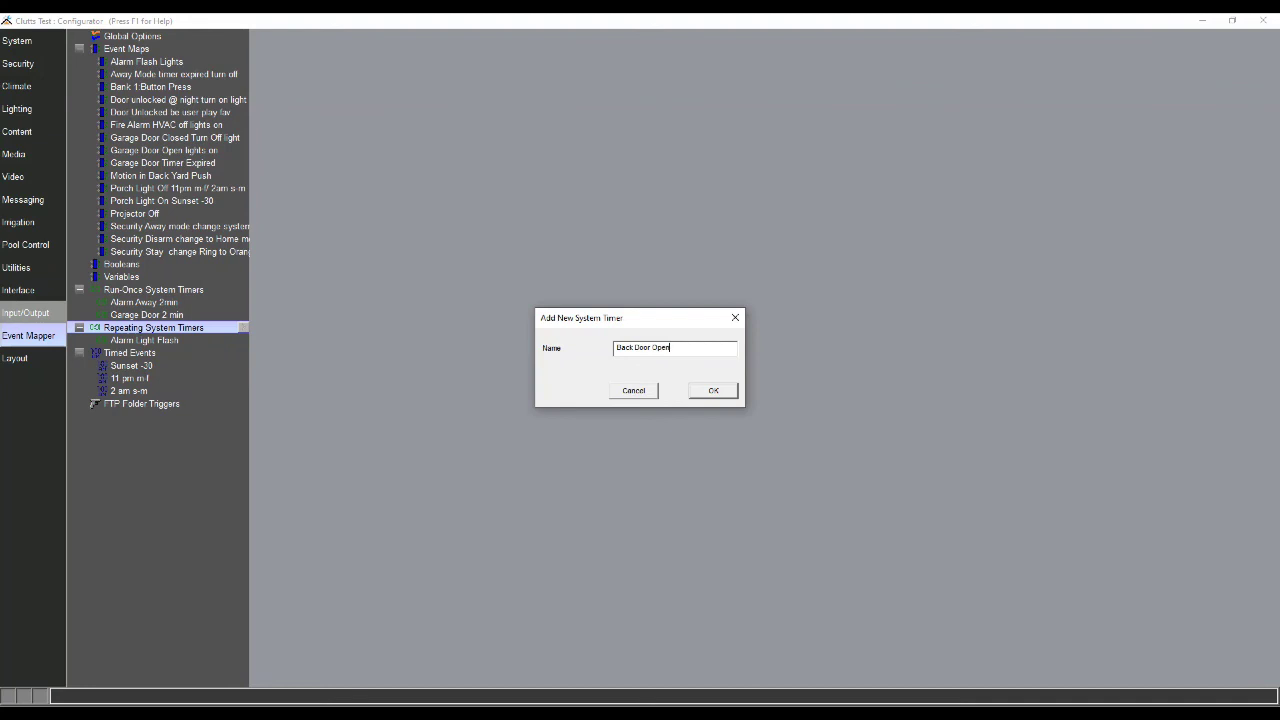
key("Return")
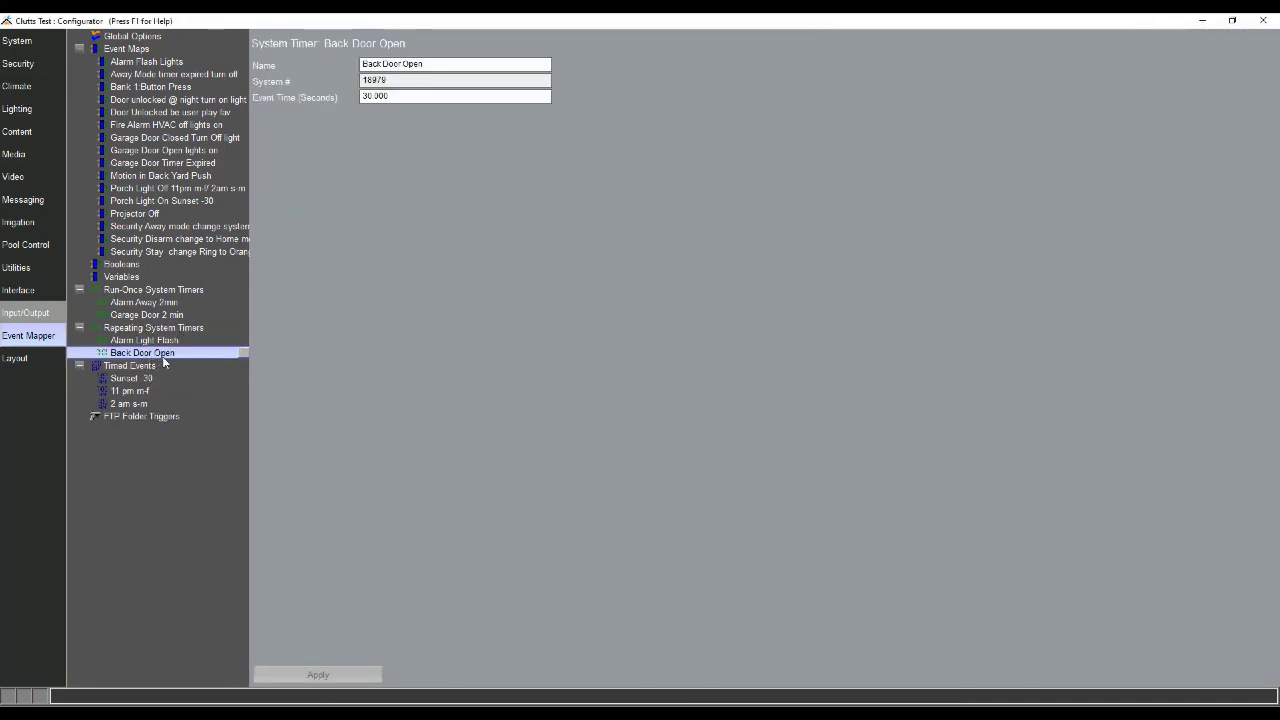
left_click_drag(392, 97, 360, 97)
type("10")
left_click(318, 675)
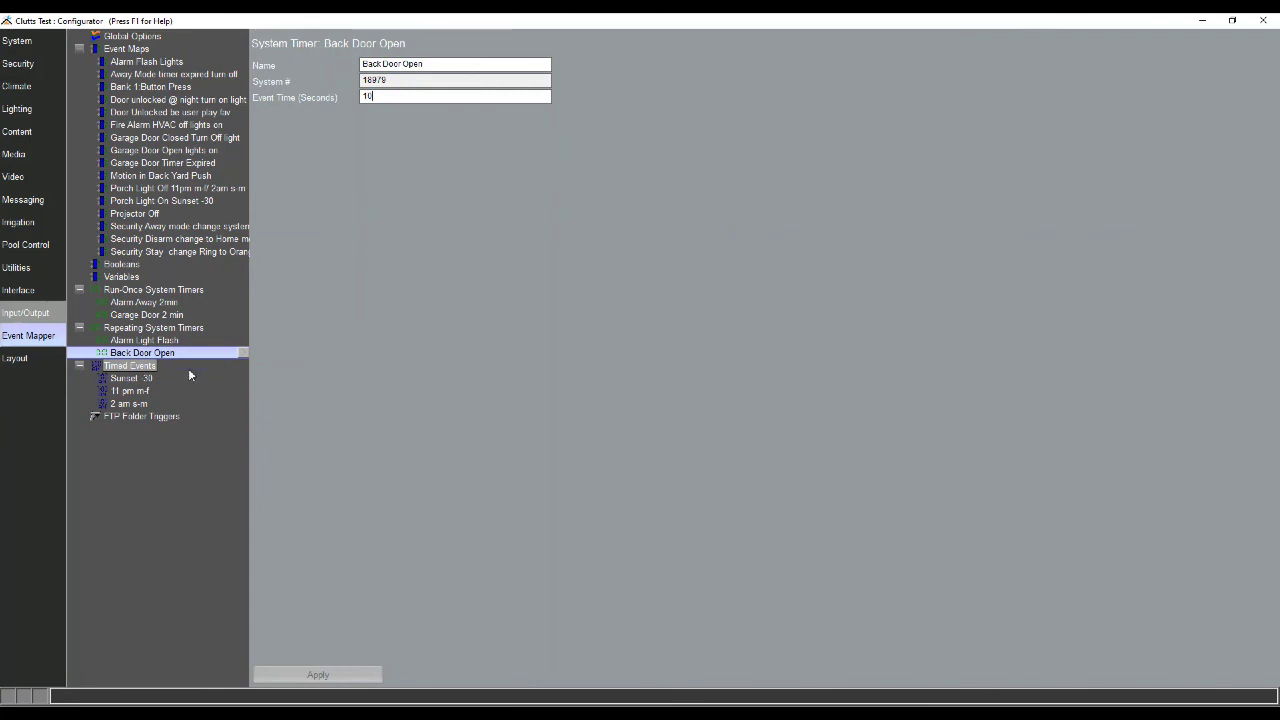
- Create a new event map named Back Door is Open
right_click(127, 50)
left_click(161, 55)
type("Back Door is Open")
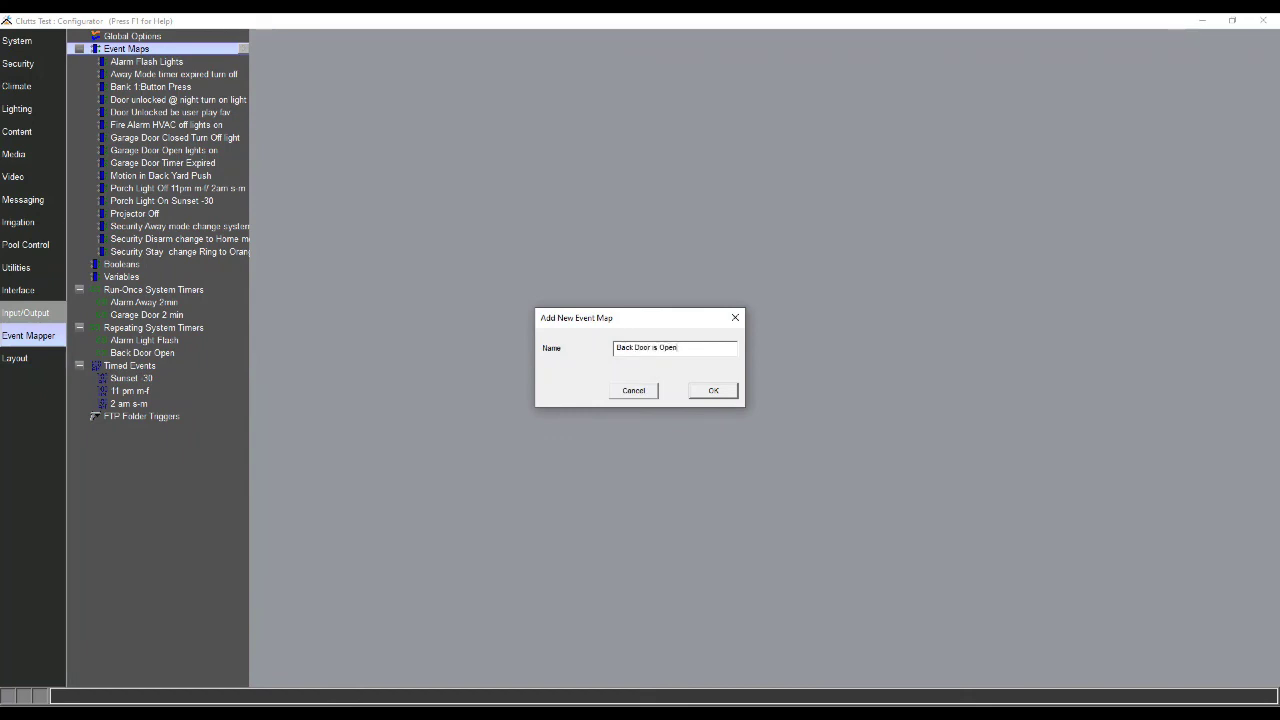
key("Return")
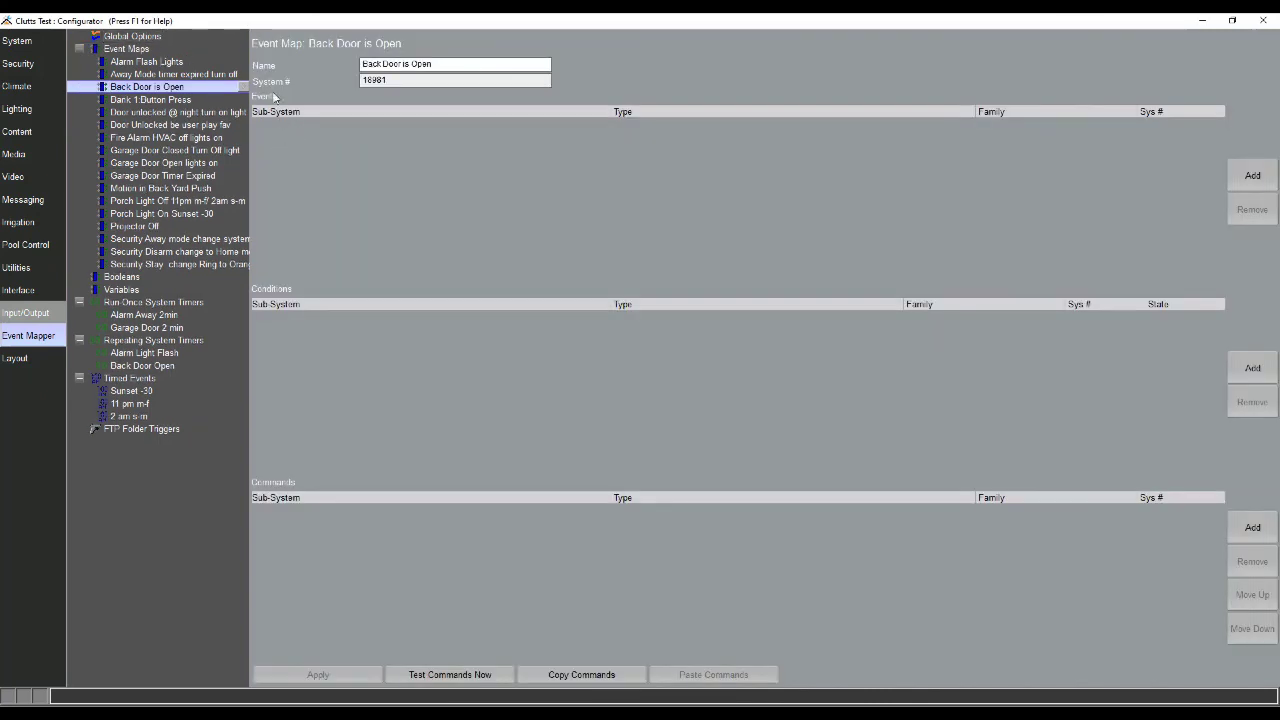
- Add the Back Door Open timer's Timer Expired event to the Back Door is Open event map
left_click(1242, 179)
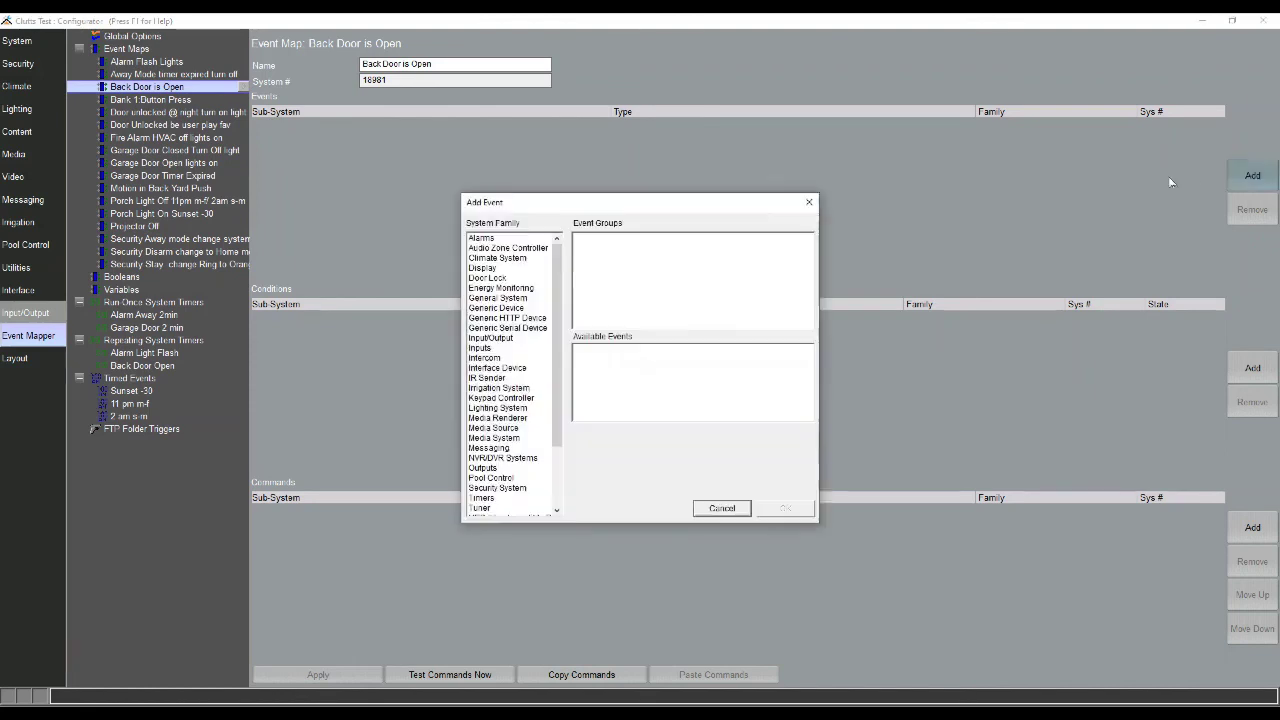
left_click(505, 498)
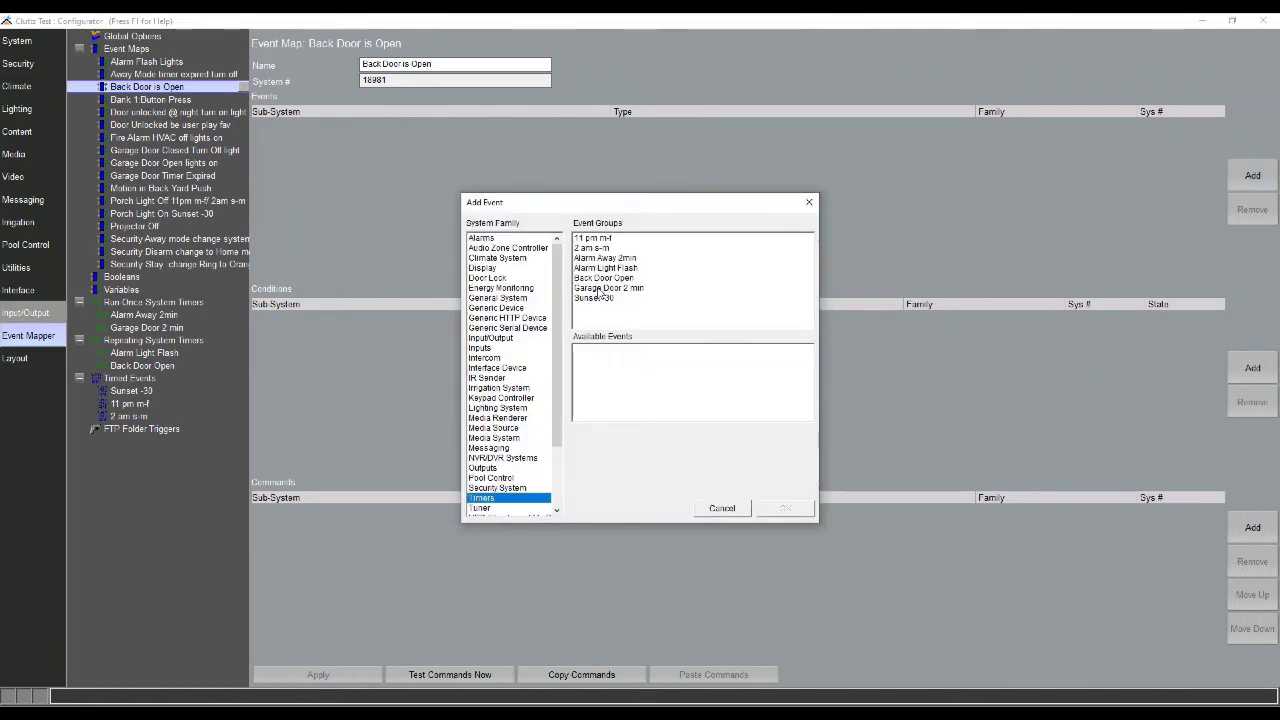
left_click(601, 279)
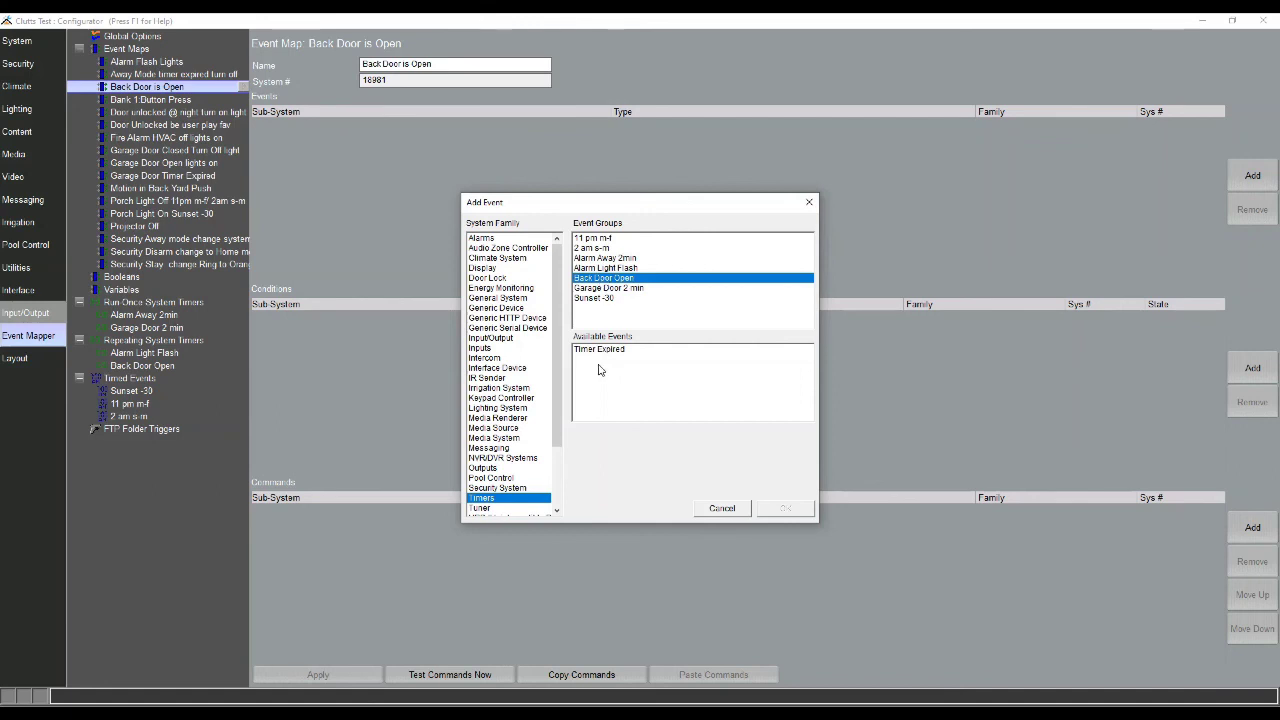
left_click(598, 352)
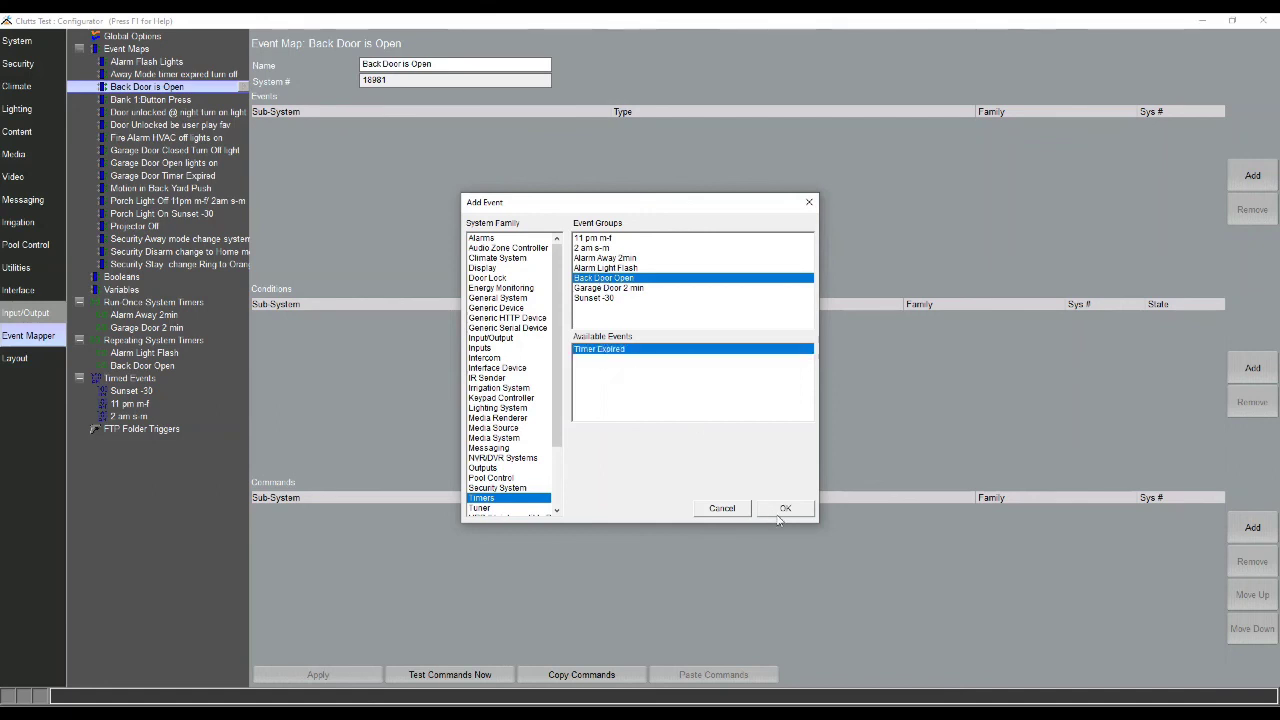
left_click(776, 511)
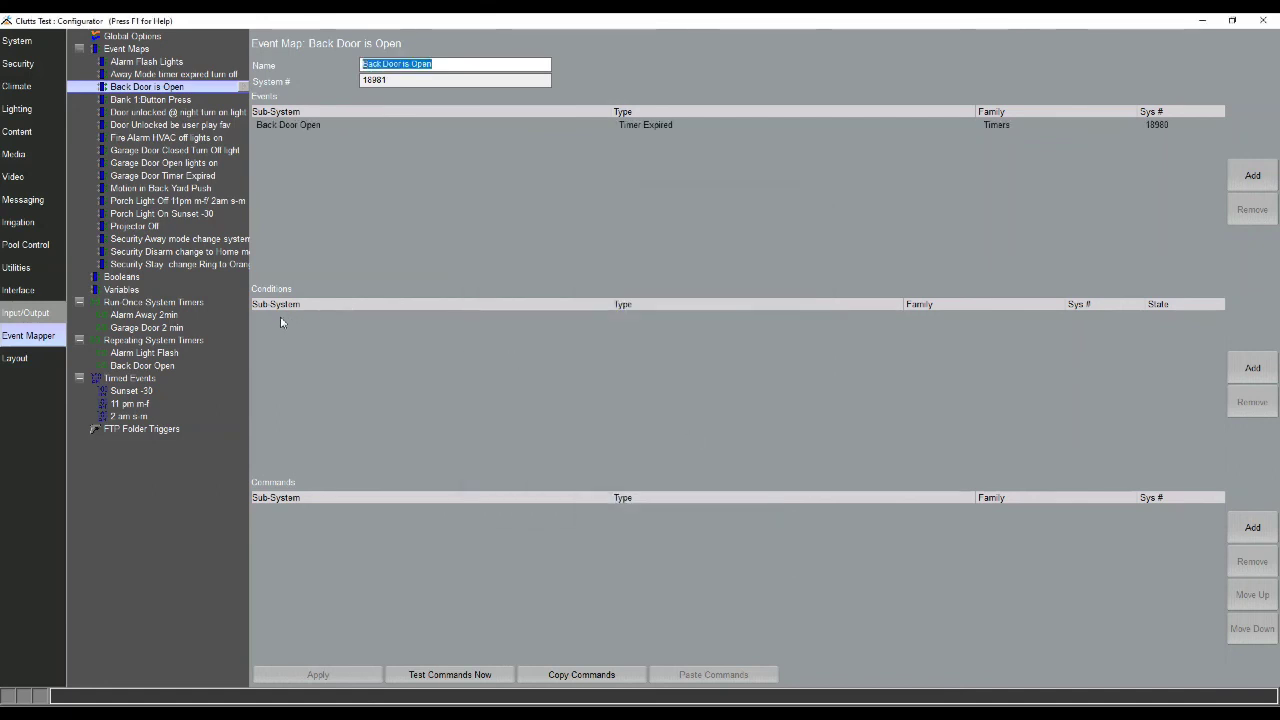
- Add a Security System condition requiring the Back Door's Zone Faulted state to be TRUE
left_click(1250, 368)
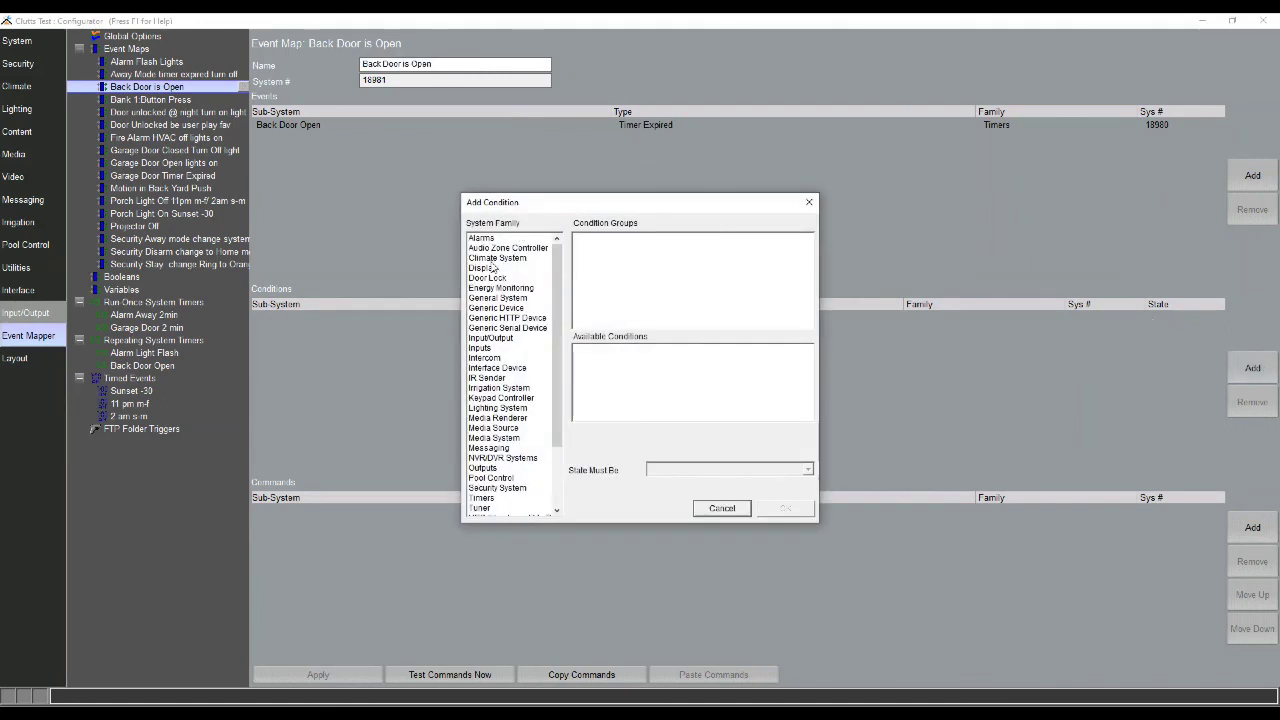
left_click(512, 489)
left_click(602, 249)
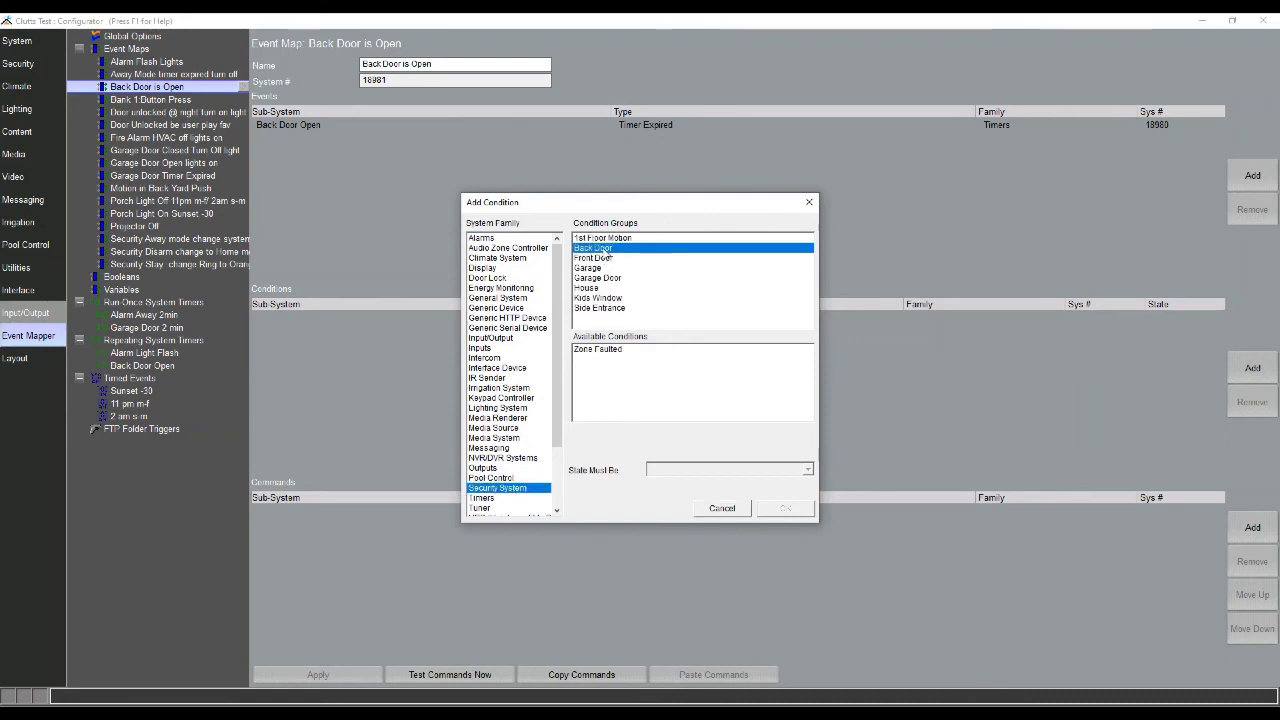
left_click(589, 351)
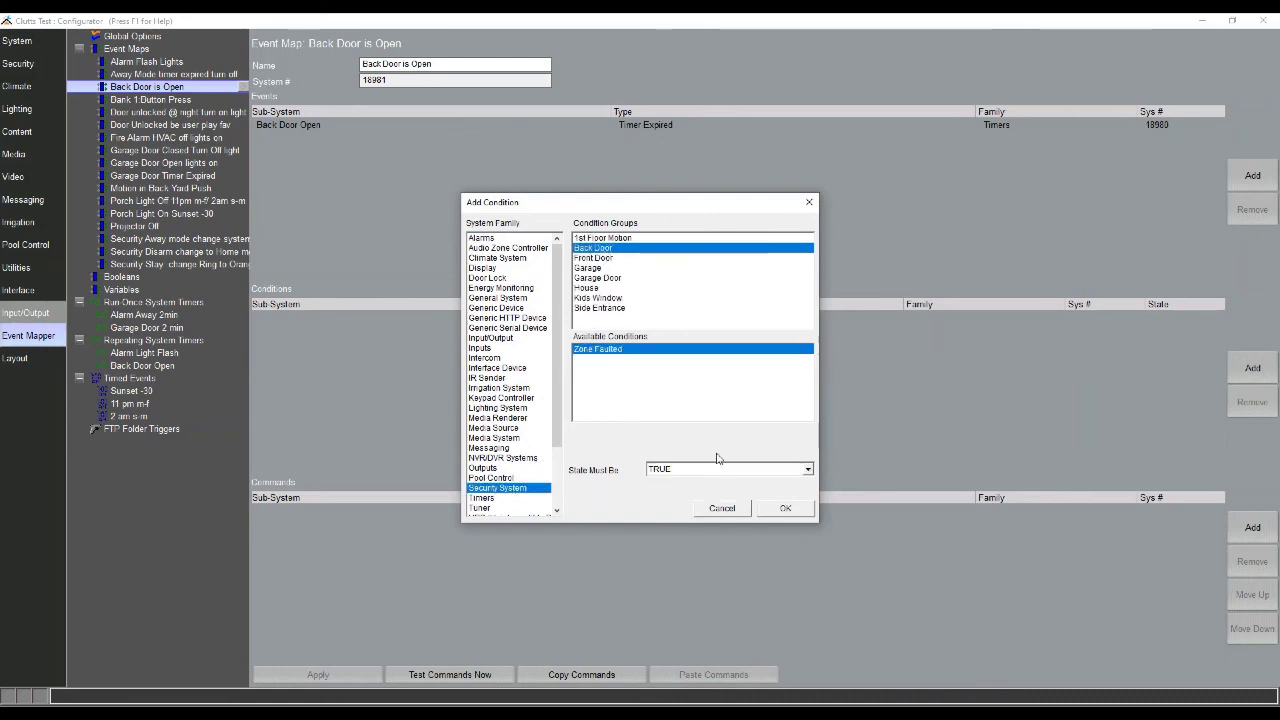
left_click(785, 509)
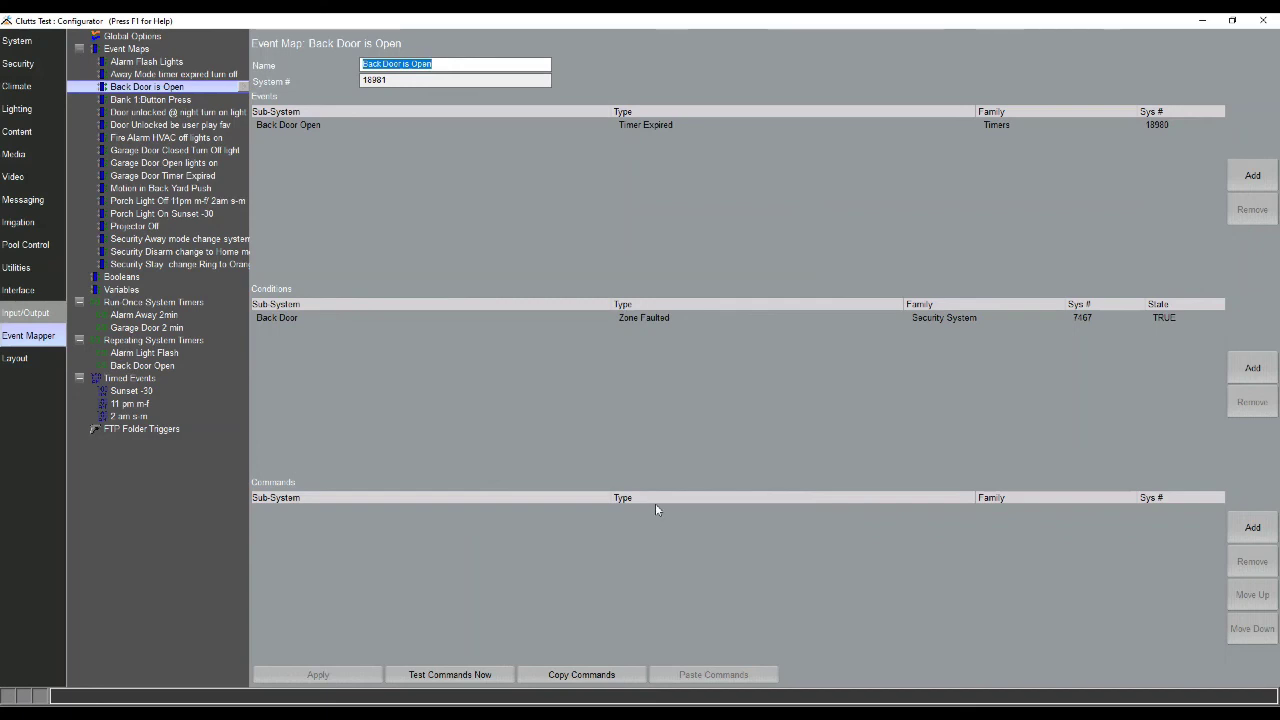
- Add an Interface Device Pop Message command for the His group, using the Back Door is Open message
left_click(1262, 538)
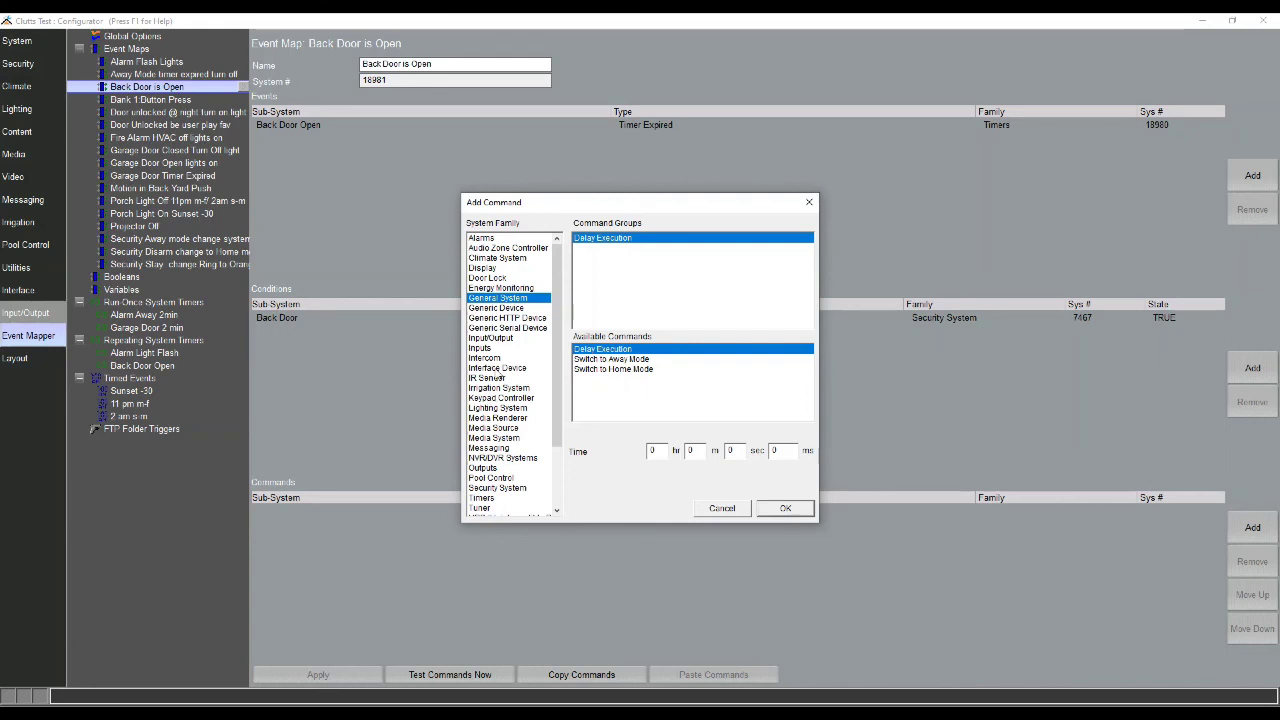
left_click(497, 368)
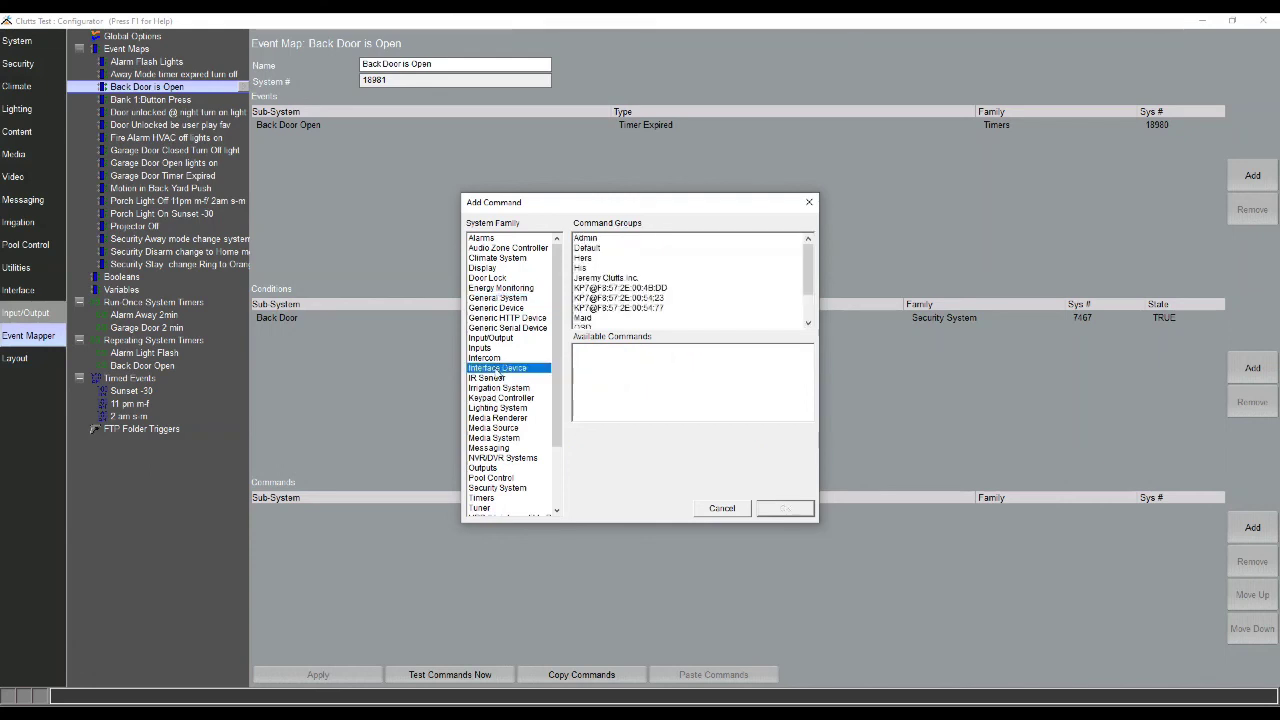
left_click(586, 268)
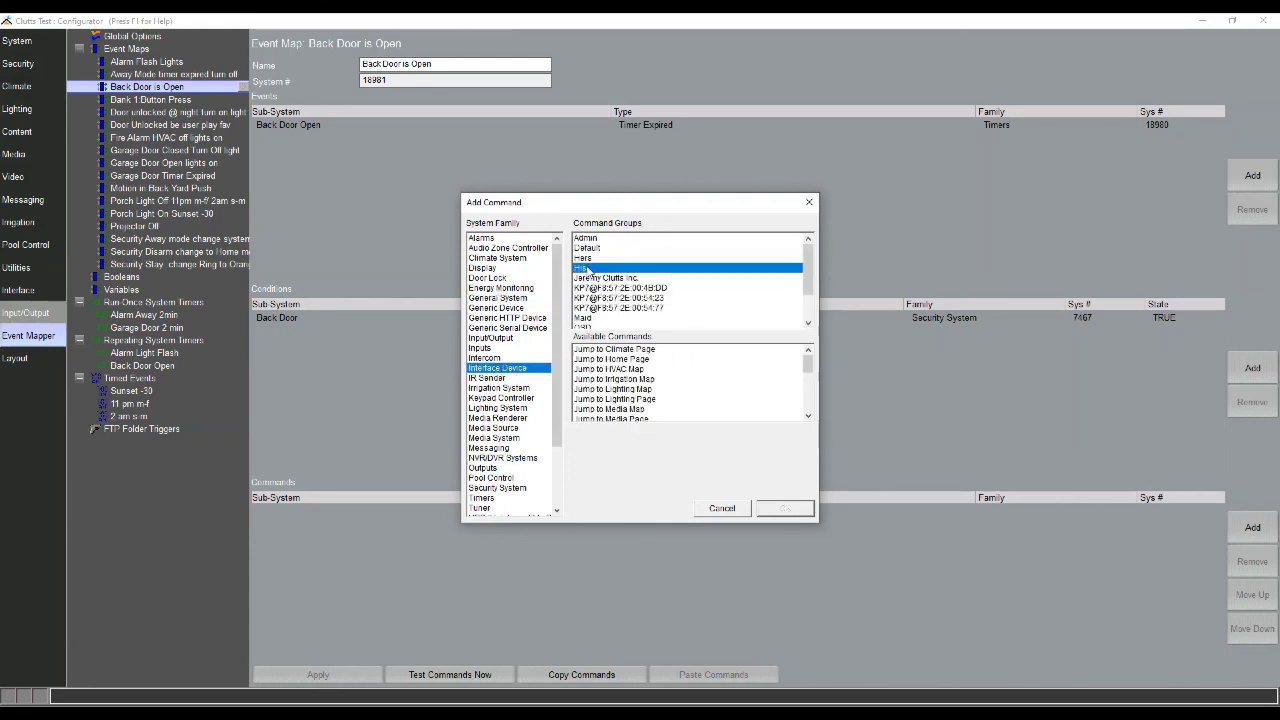
scroll(670, 365, "down", 8)
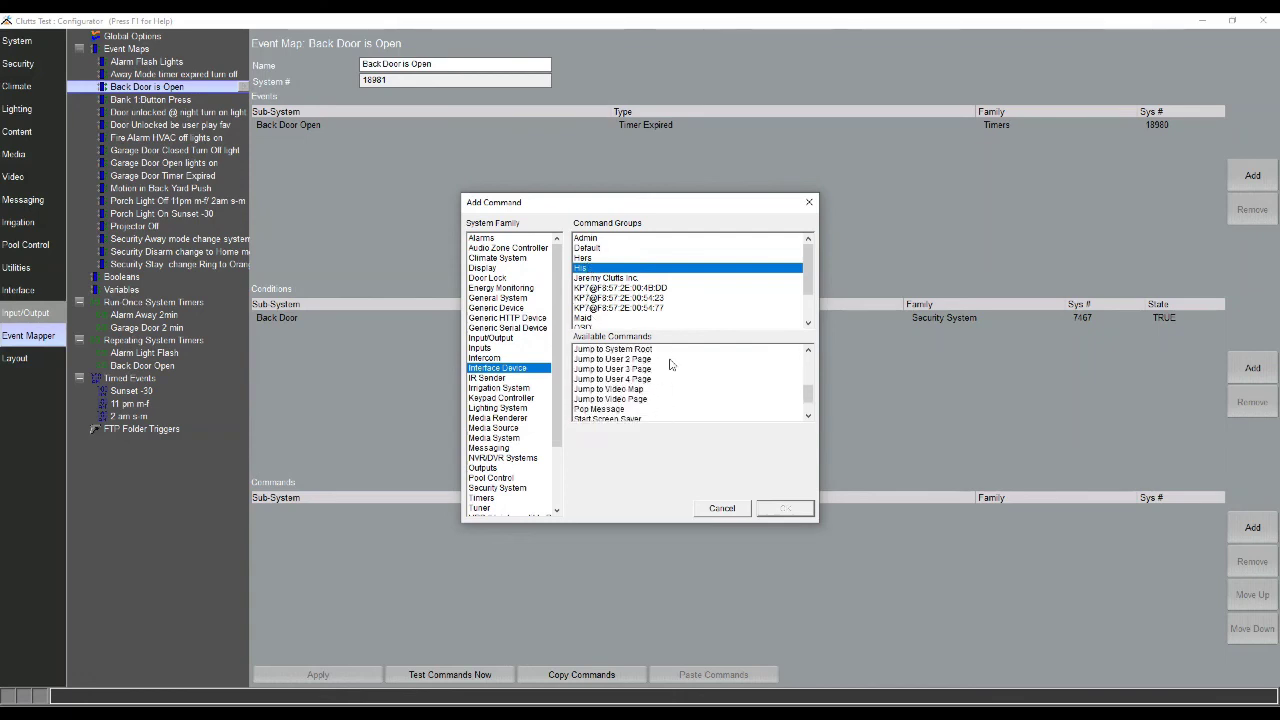
left_click(627, 410)
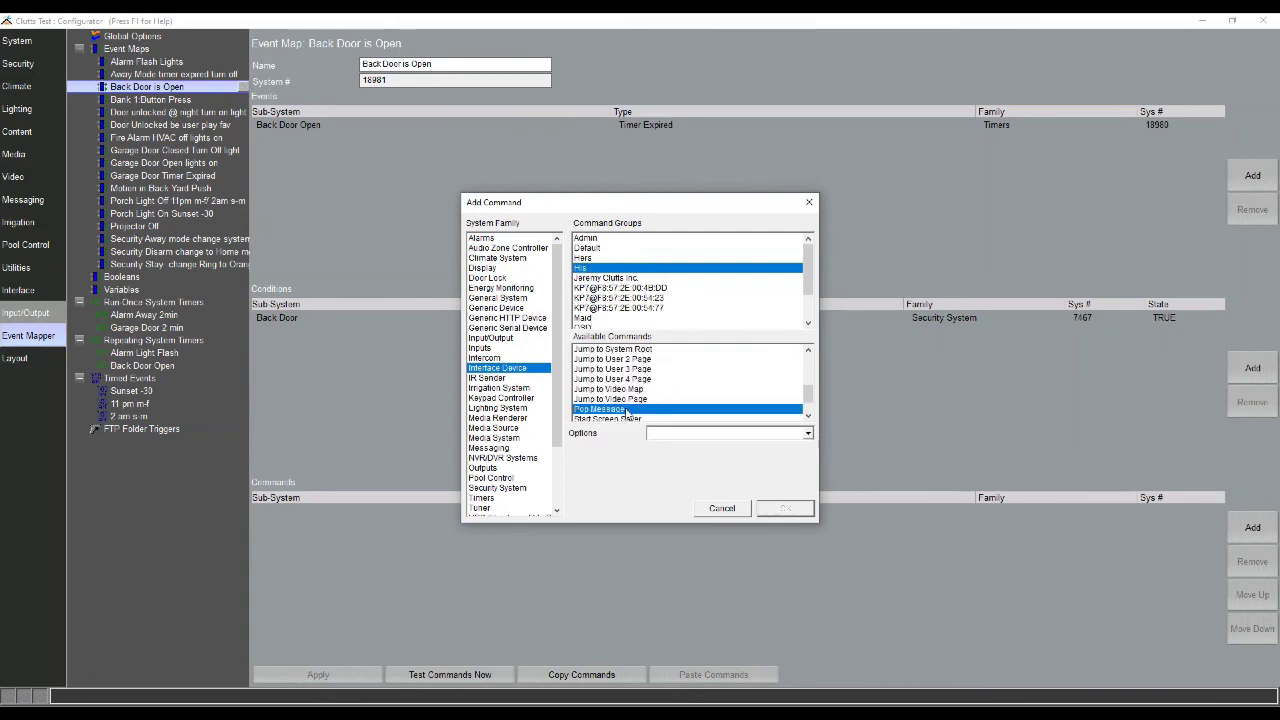
left_click(711, 433)
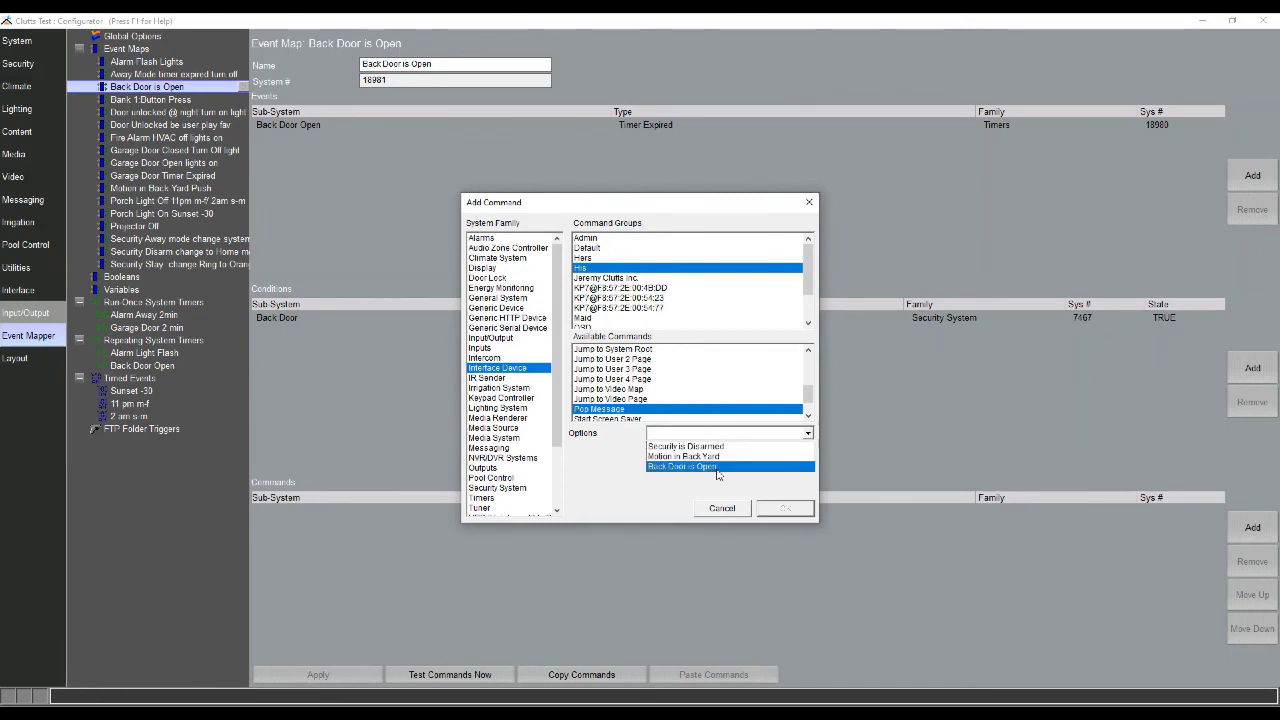
left_click(716, 467)
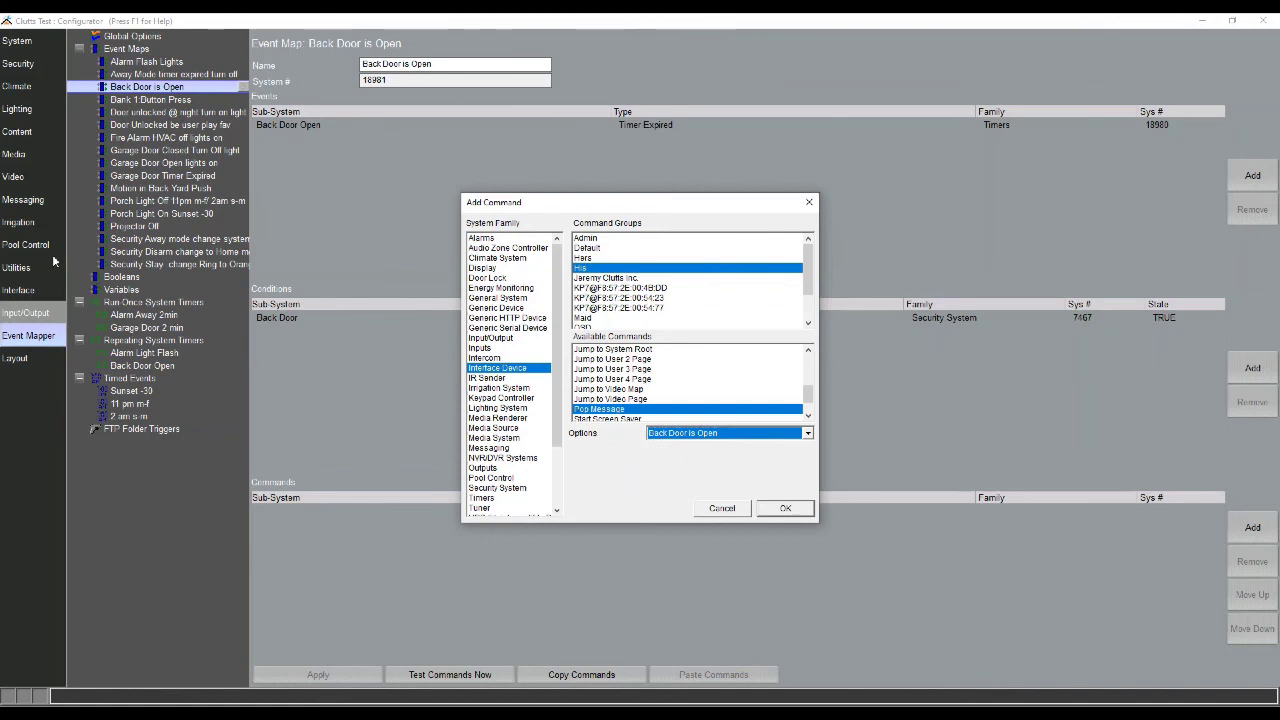
left_click(781, 509)
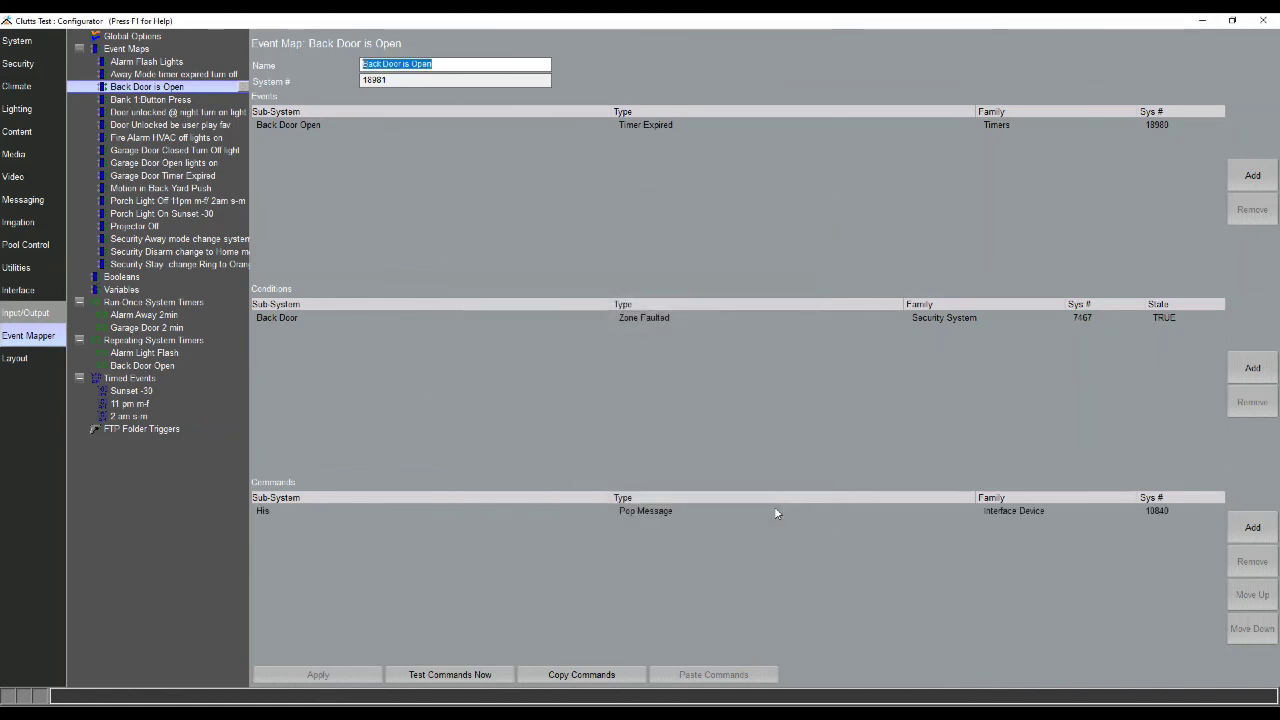
- Add a Messaging command that plays the beep.wav file on tablets to the Back Door is Open event map
left_click(1250, 530)
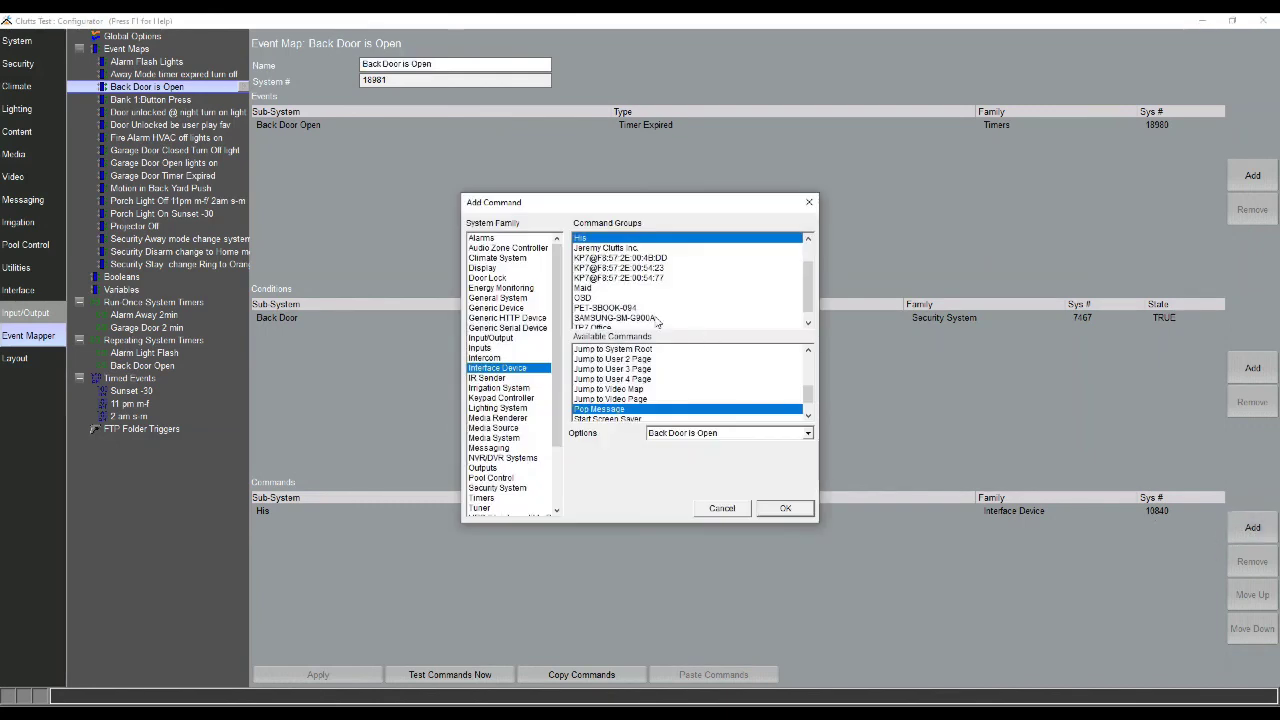
scroll(598, 318, "down", 1)
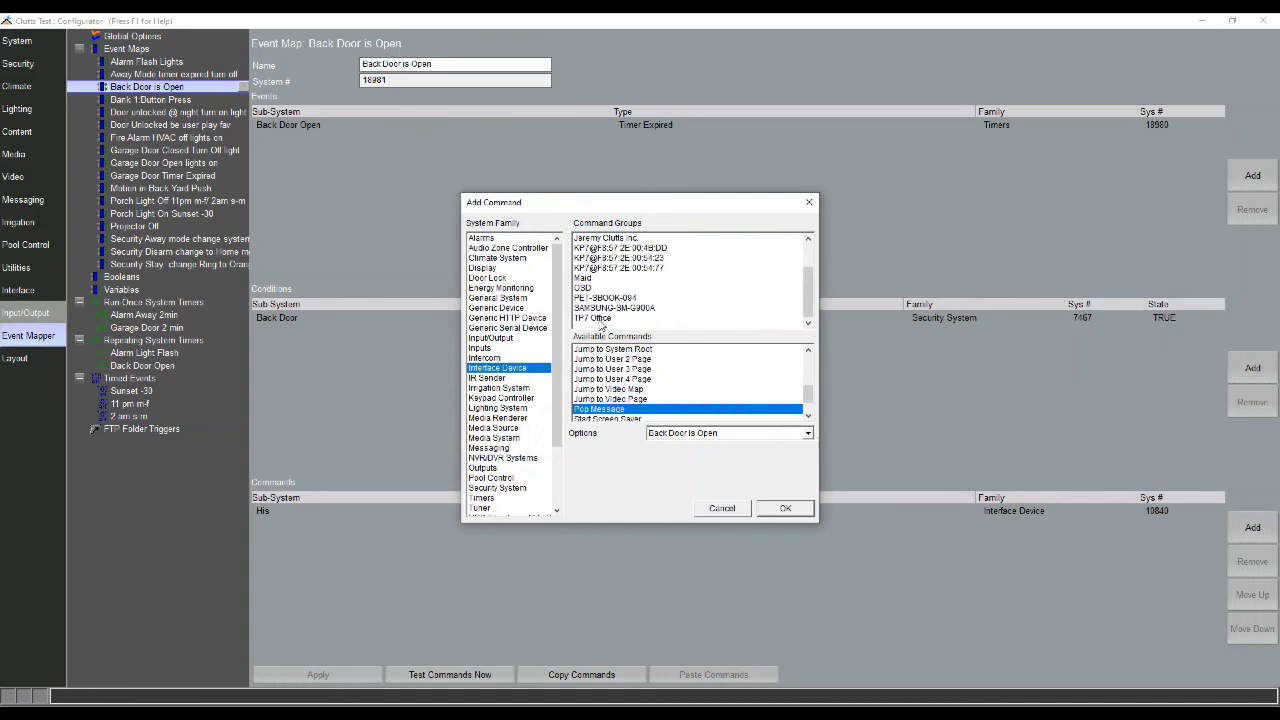
left_click(598, 318)
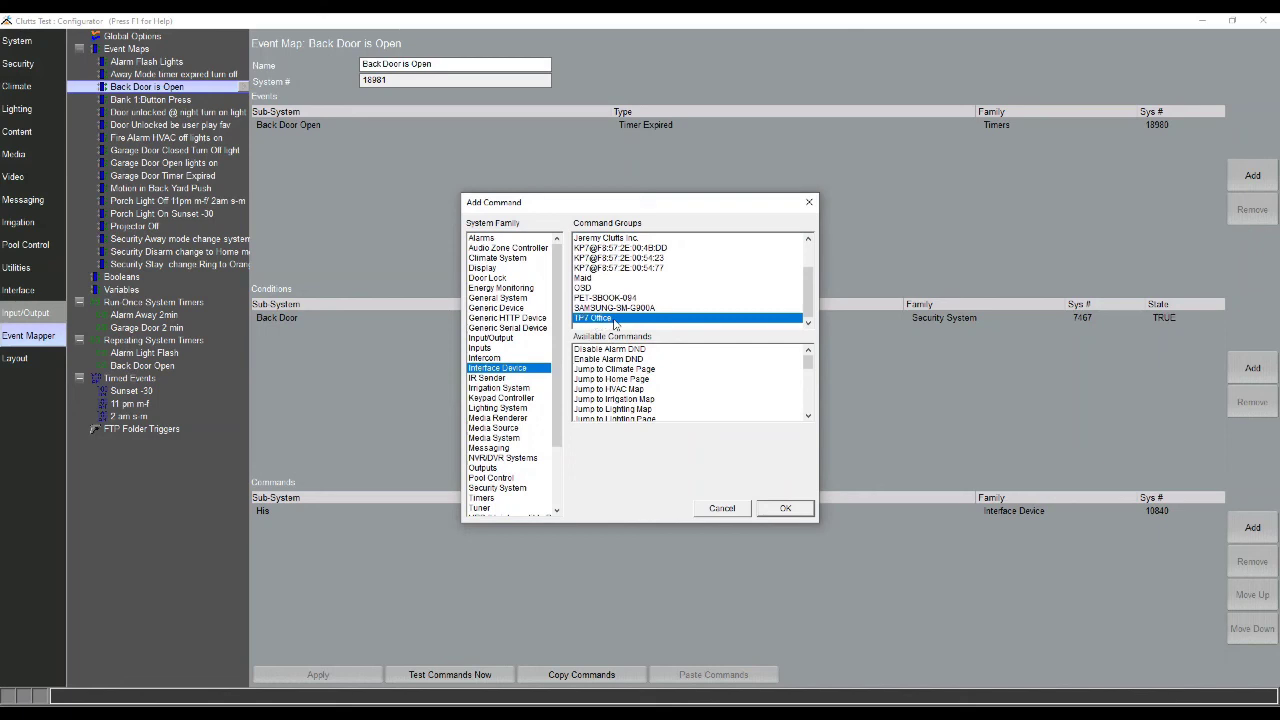
scroll(655, 365, "down", 7)
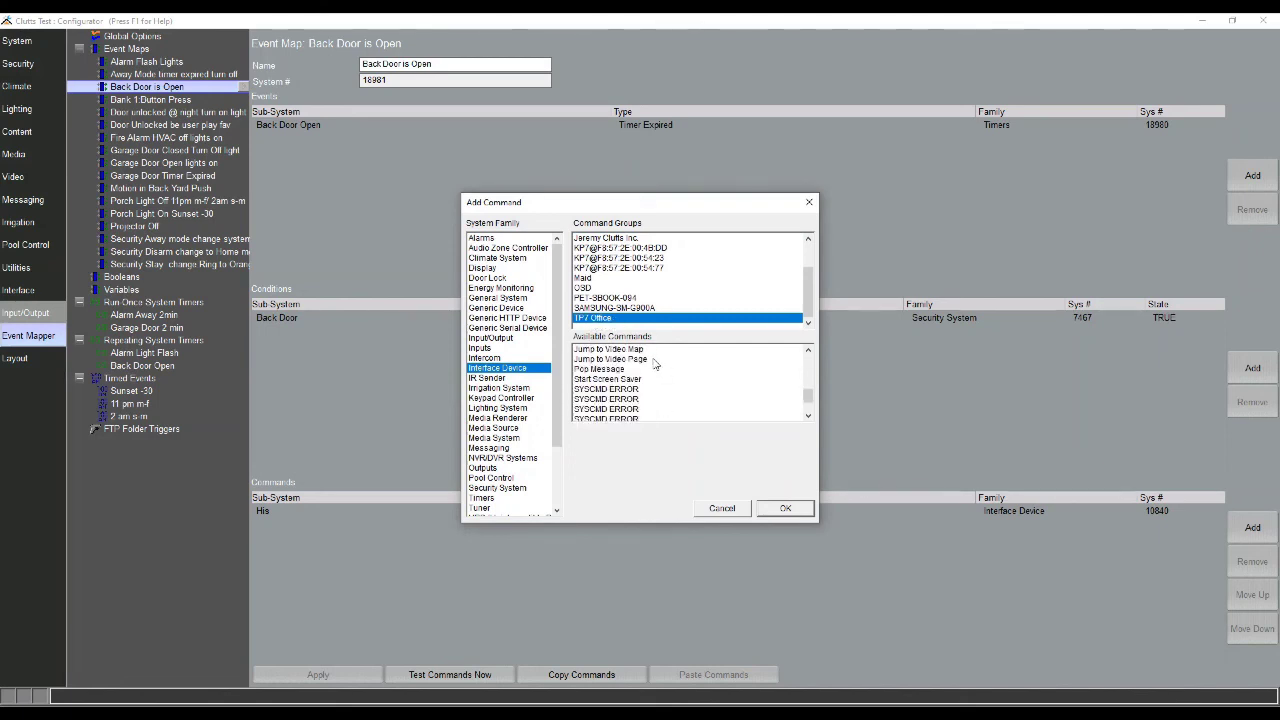
scroll(655, 365, "up", 7)
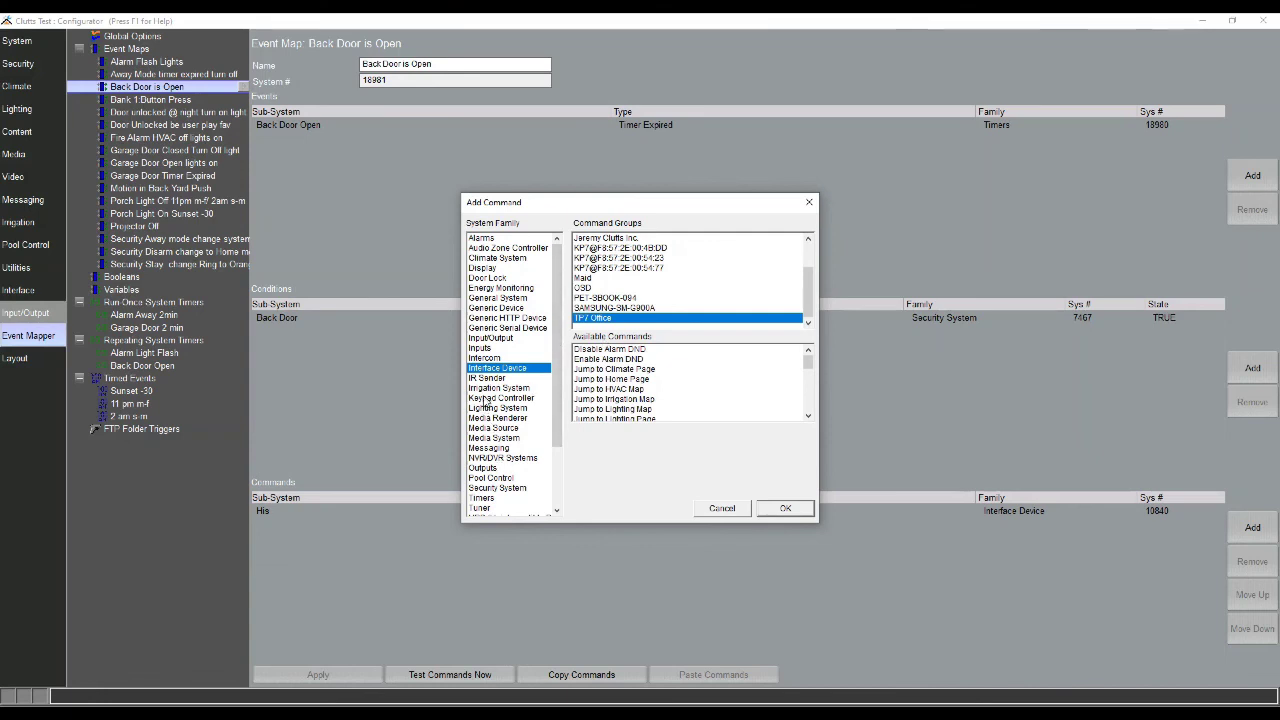
left_click(495, 450)
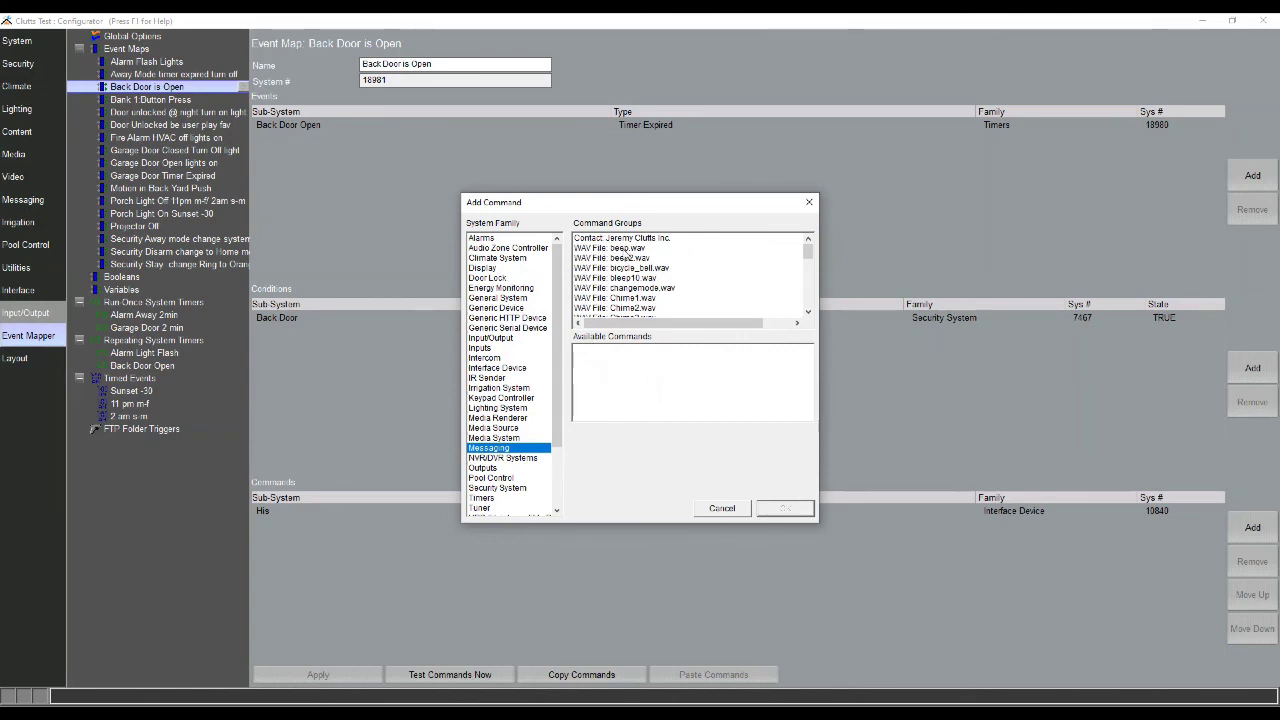
left_click(624, 248)
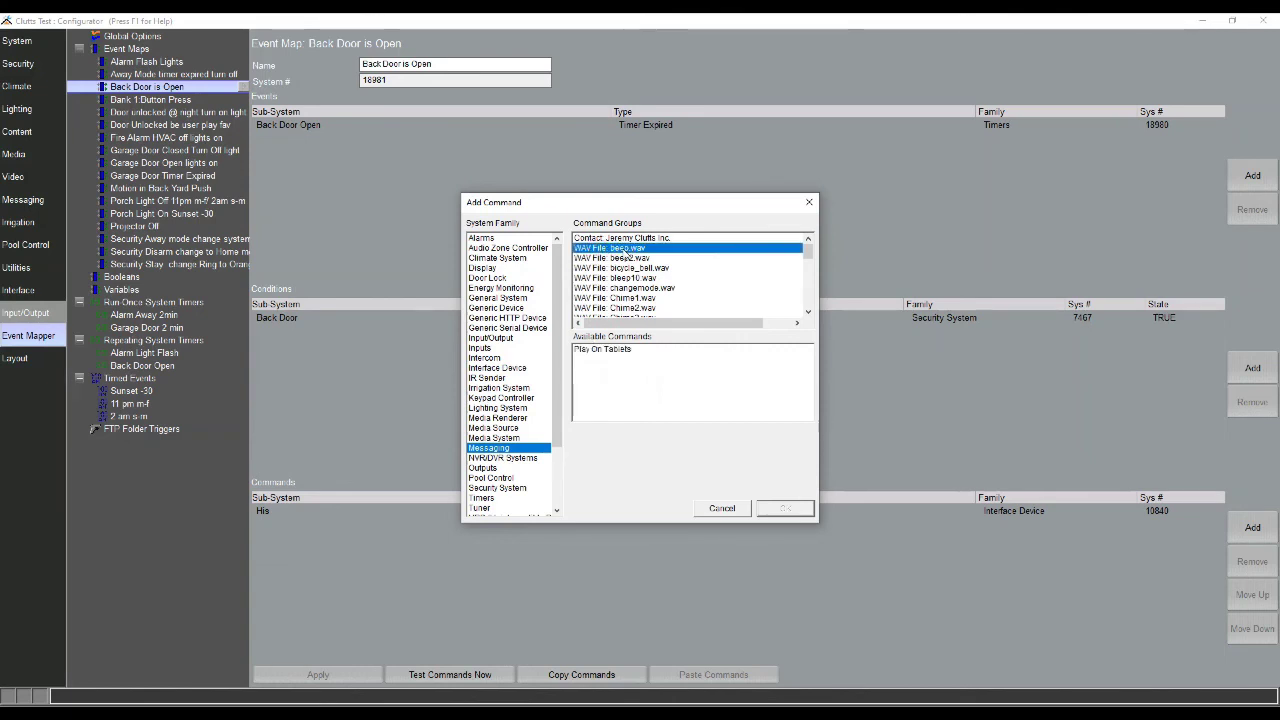
left_click(626, 350)
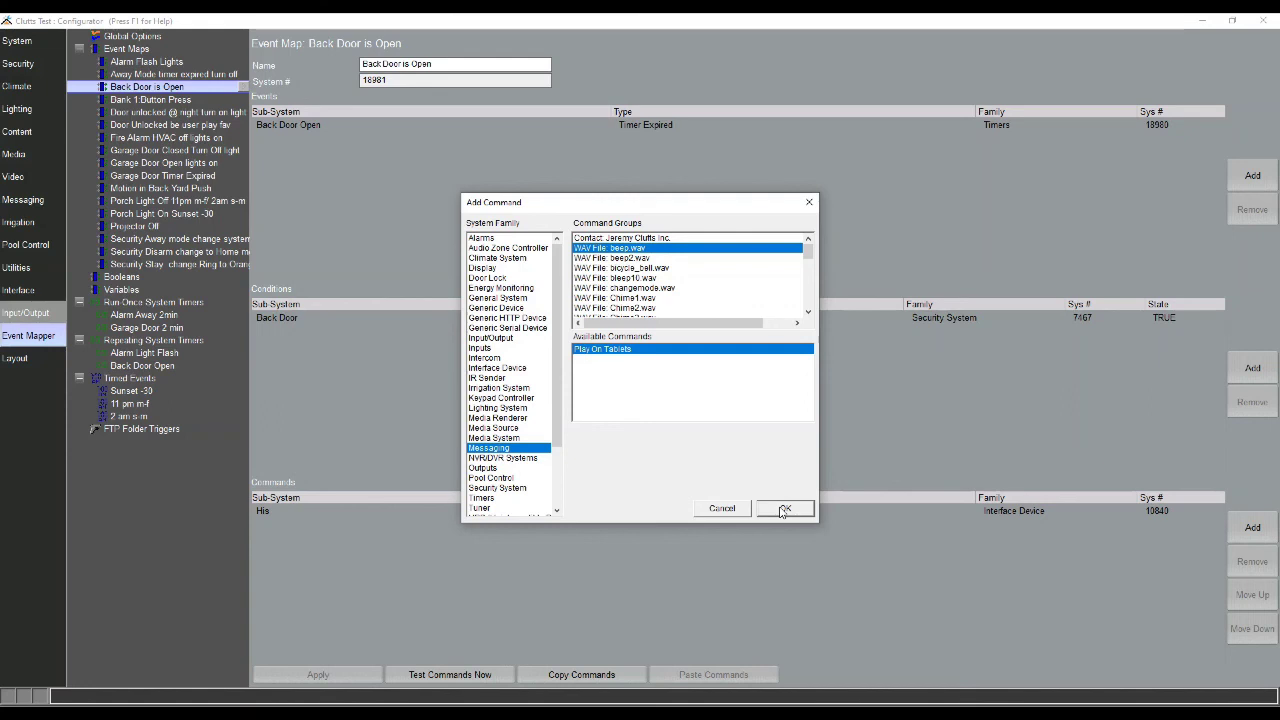
left_click(784, 510)
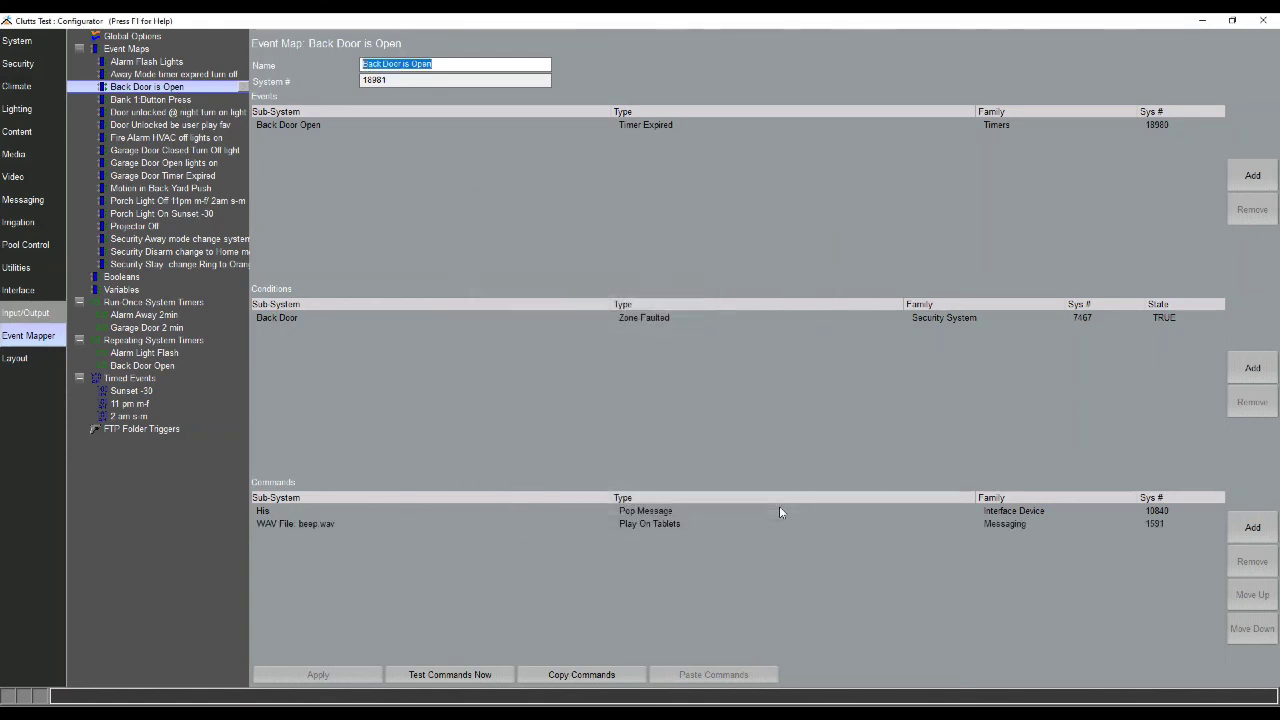